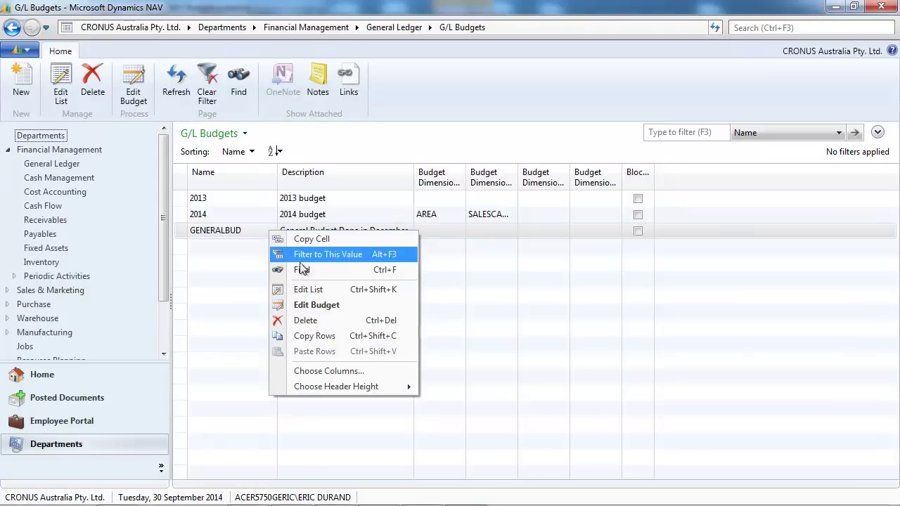
# Add budget REVISEDBUD, described 'Revised Budget Done in June', with no dimensions, and save it.
pyautogui.click(312, 294)
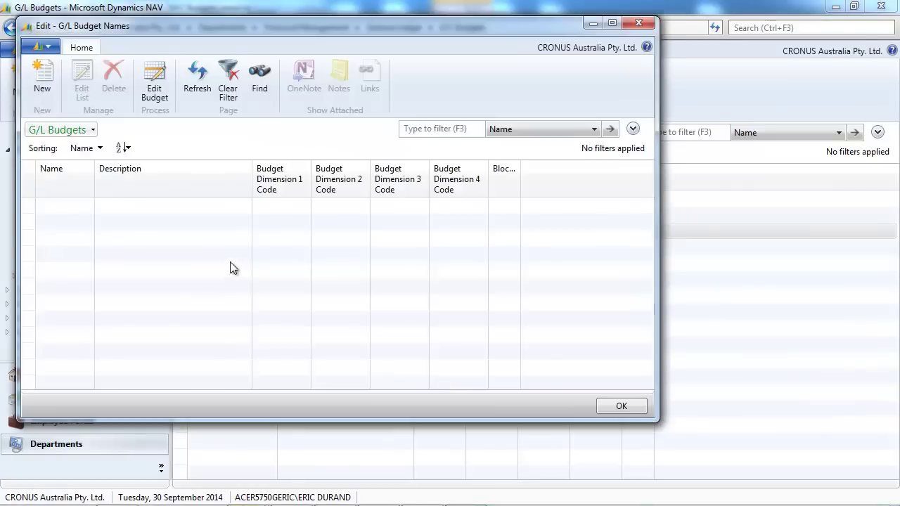
pyautogui.click(71, 255)
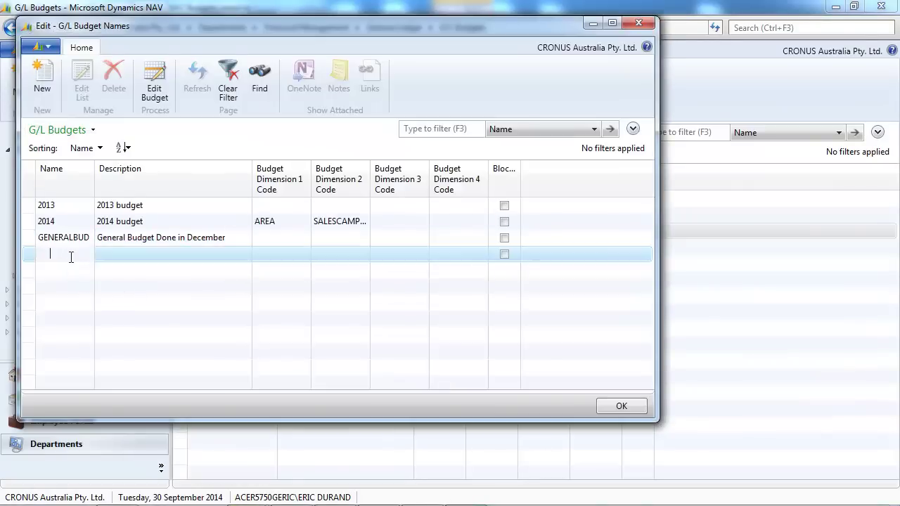
pyautogui.write('revisedbud')
pyautogui.press('Tab')
pyautogui.write('R')
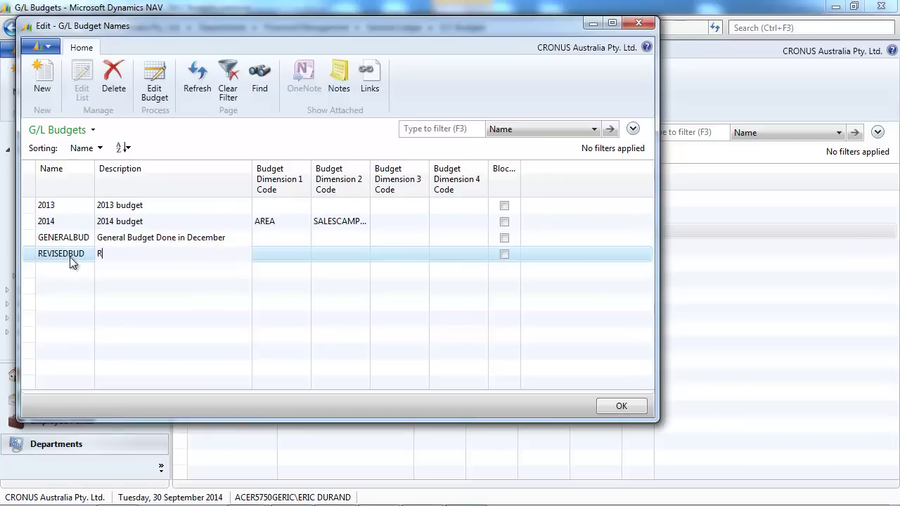
pyautogui.write('evised Budget')
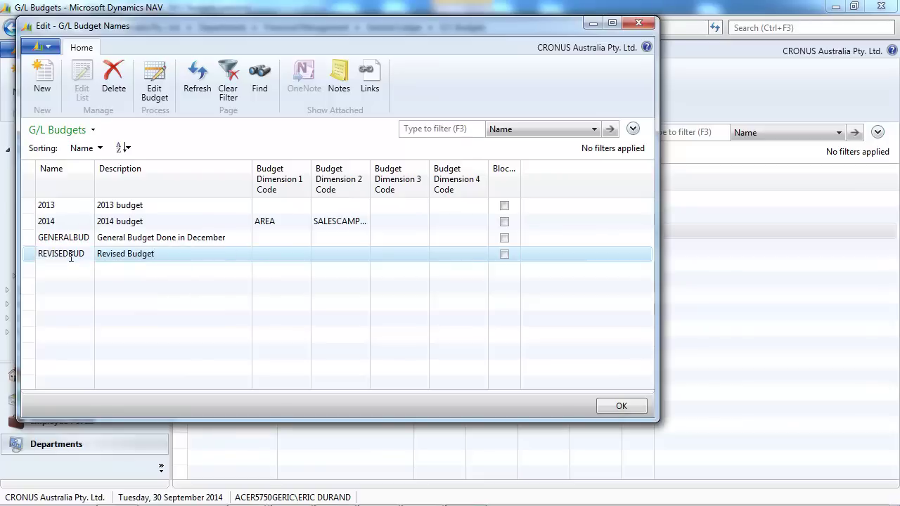
pyautogui.click(165, 259)
pyautogui.click(168, 255)
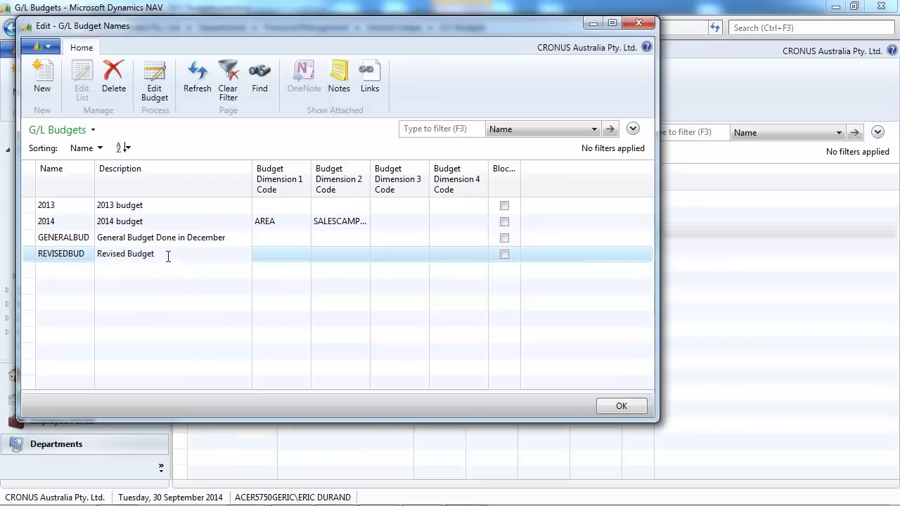
pyautogui.write('Done in June')
pyautogui.press('Tab')
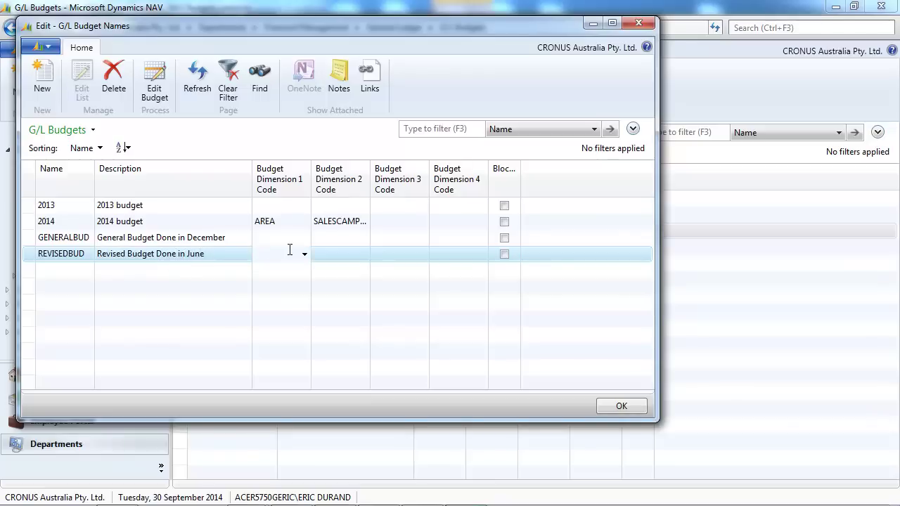
pyautogui.click(304, 254)
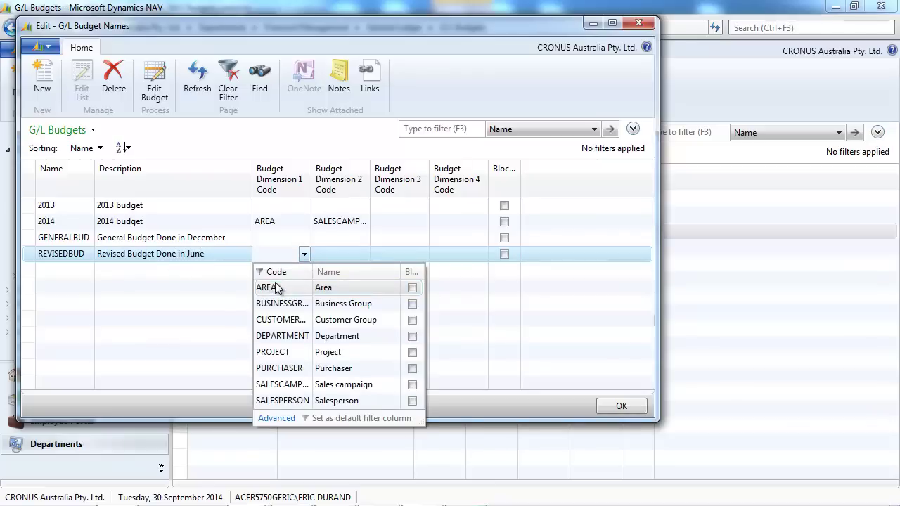
pyautogui.click(254, 256)
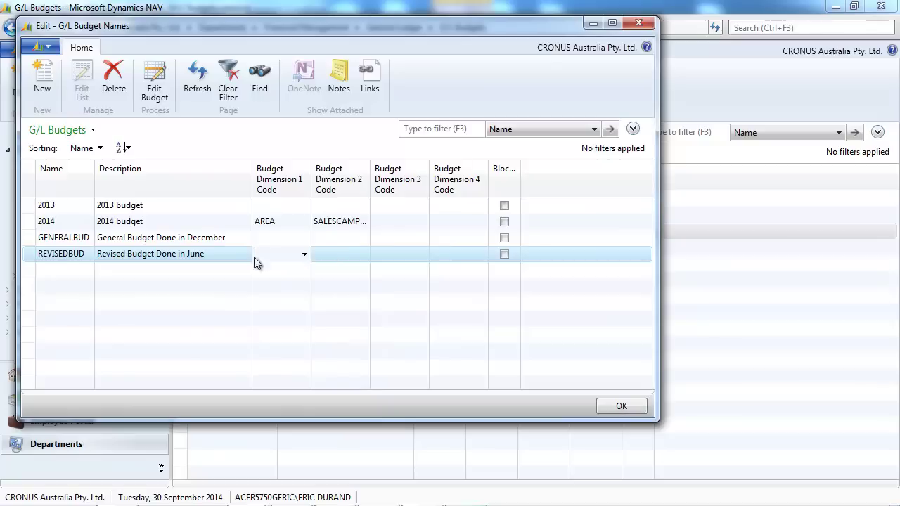
pyautogui.click(622, 407)
# Open the GENERALBUD budget for editing.
pyautogui.doubleClick(315, 249)
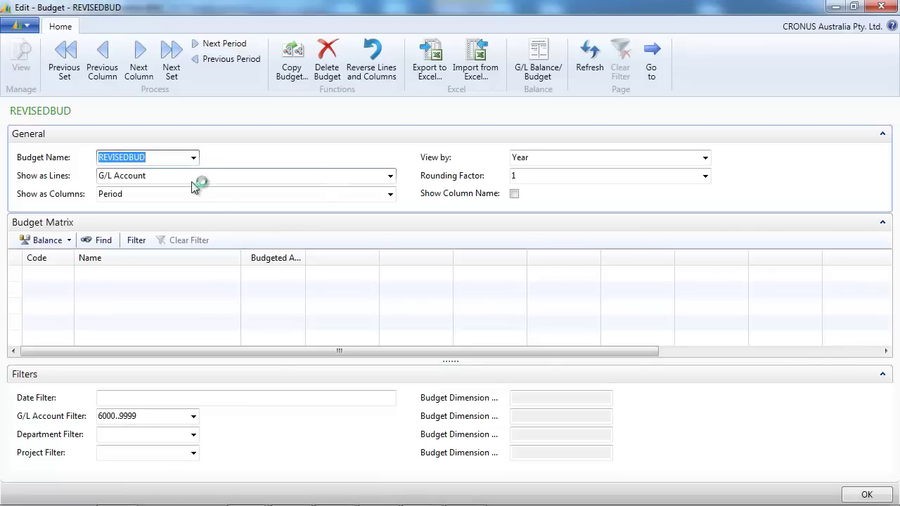
pyautogui.press('Escape')
pyautogui.click(238, 230)
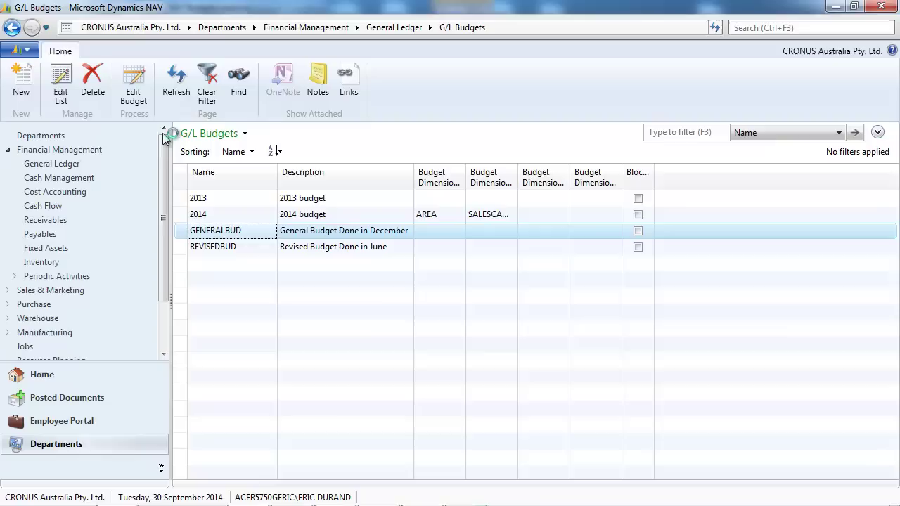
pyautogui.click(129, 95)
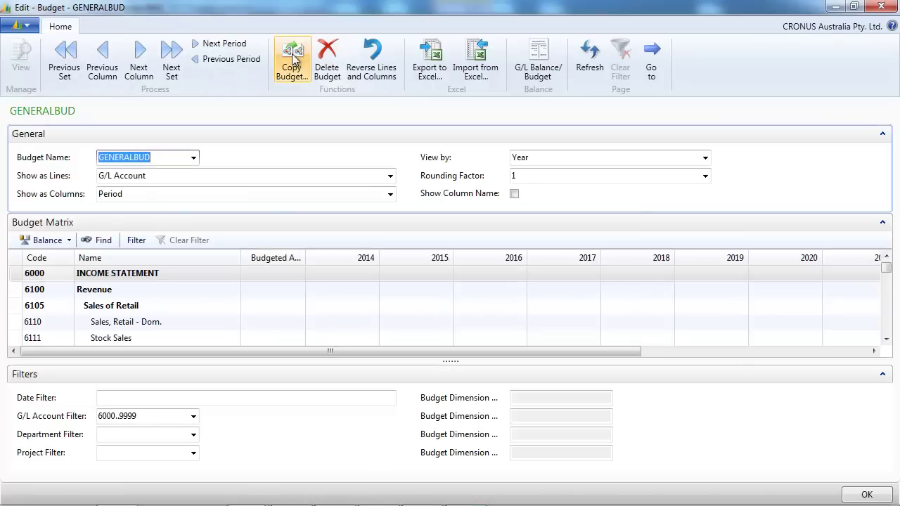
# Set the copy source to the 2013 budget, keeping closing entries excluded.
pyautogui.click(292, 56)
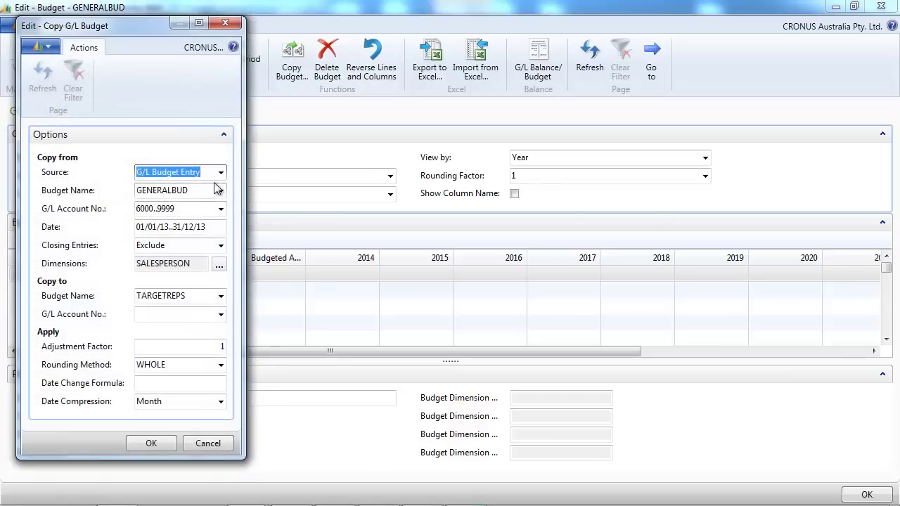
pyautogui.click(221, 172)
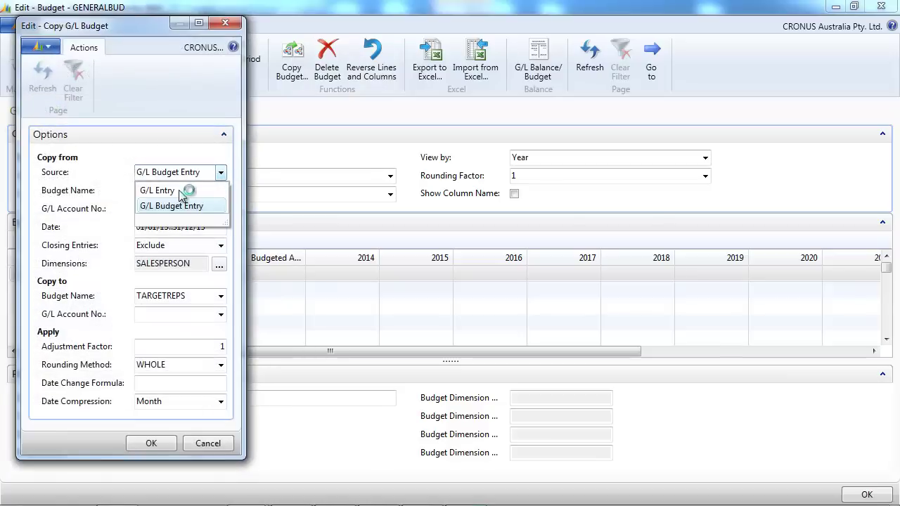
pyautogui.click(181, 192)
pyautogui.click(193, 191)
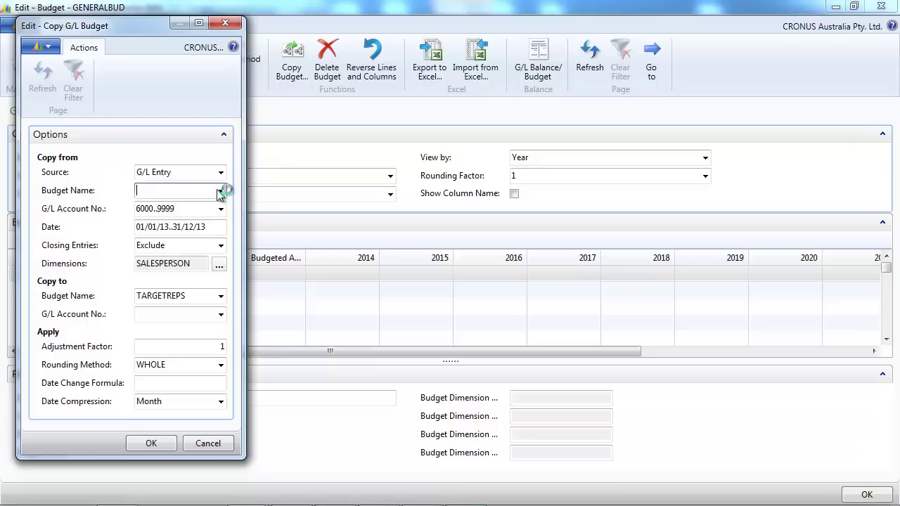
pyautogui.click(221, 190)
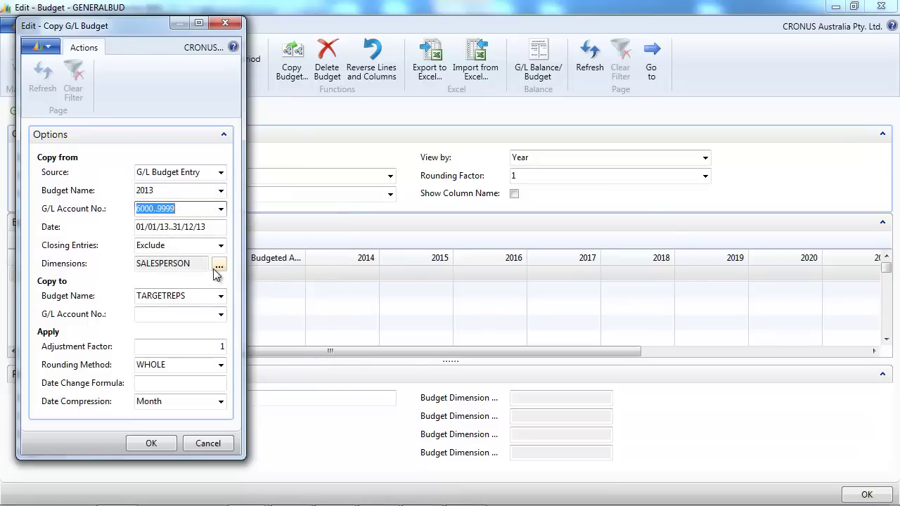
pyautogui.click(222, 246)
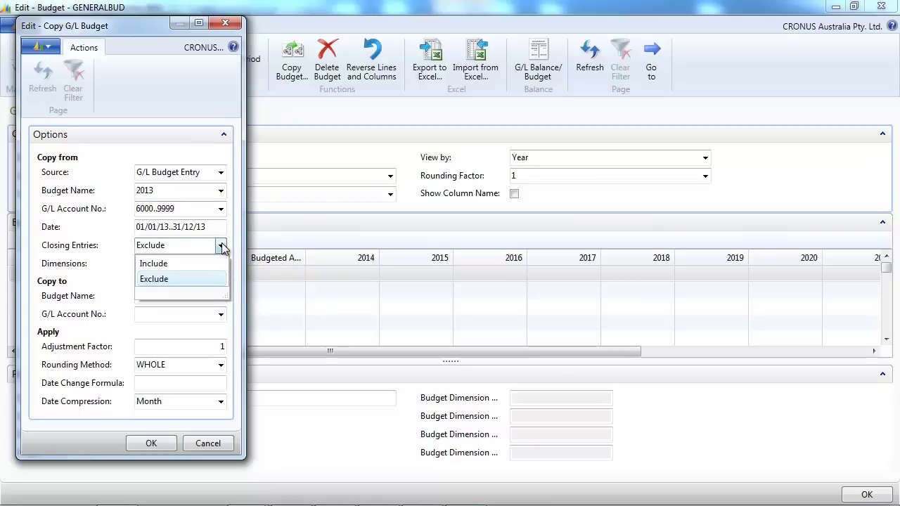
pyautogui.click(221, 246)
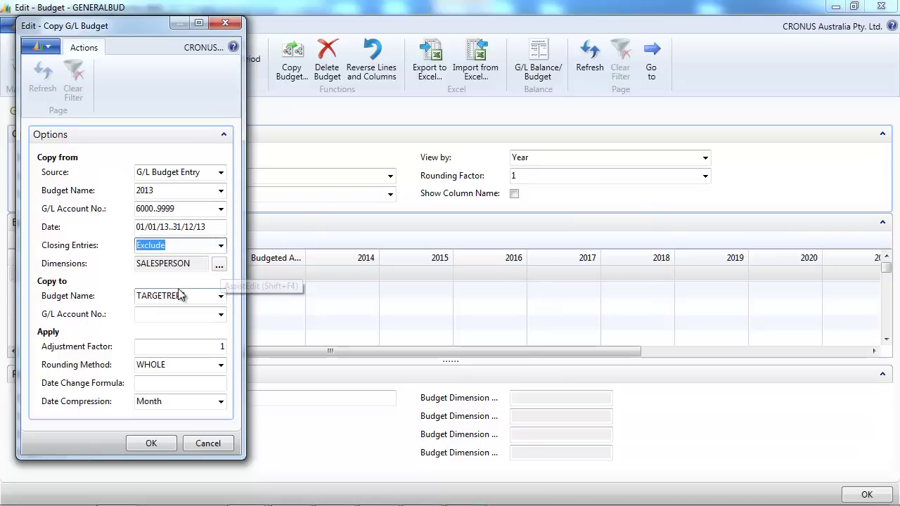
# Target GENERALBUD with adjustment factor 1.05 and Month date compression.
pyautogui.click(220, 296)
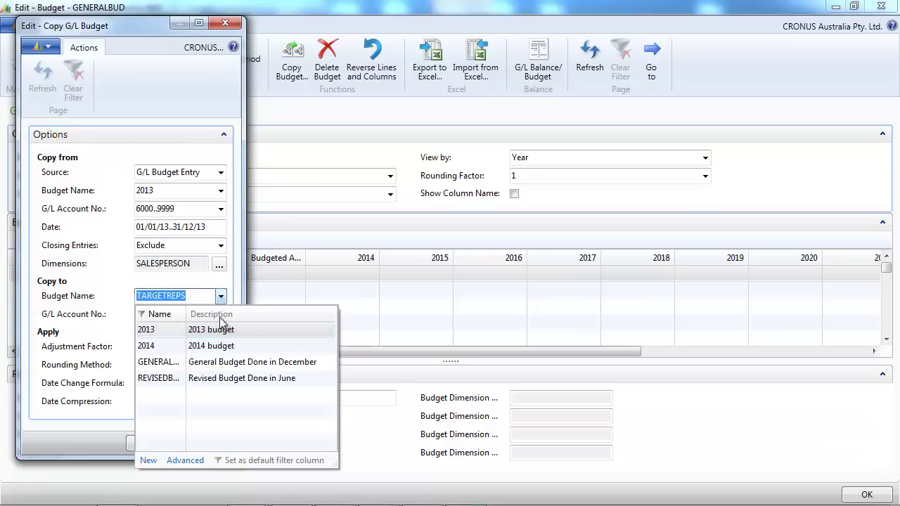
pyautogui.click(217, 363)
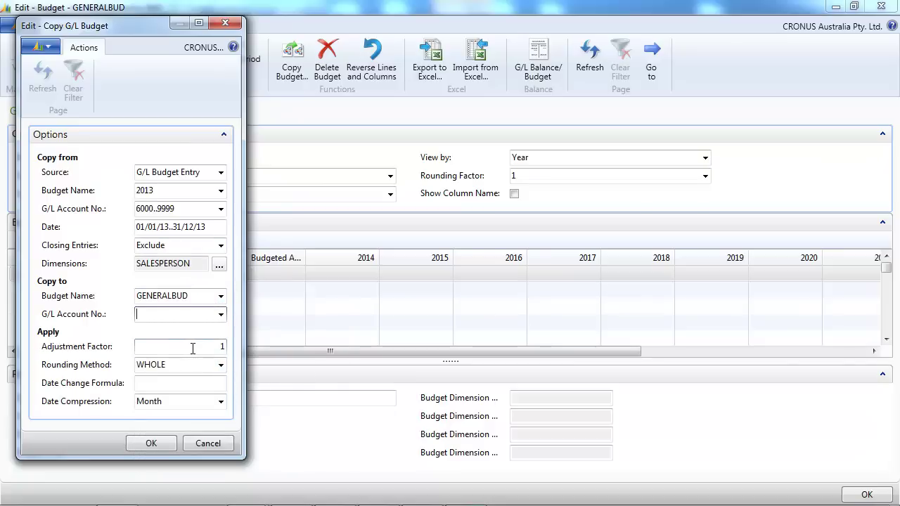
pyautogui.click(192, 348)
pyautogui.write('.0')
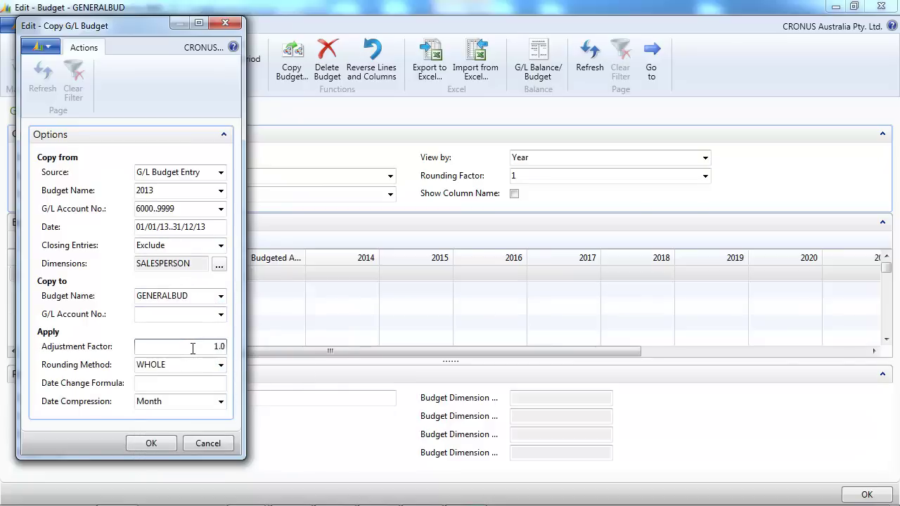
pyautogui.write('5')
pyautogui.press('Tab')
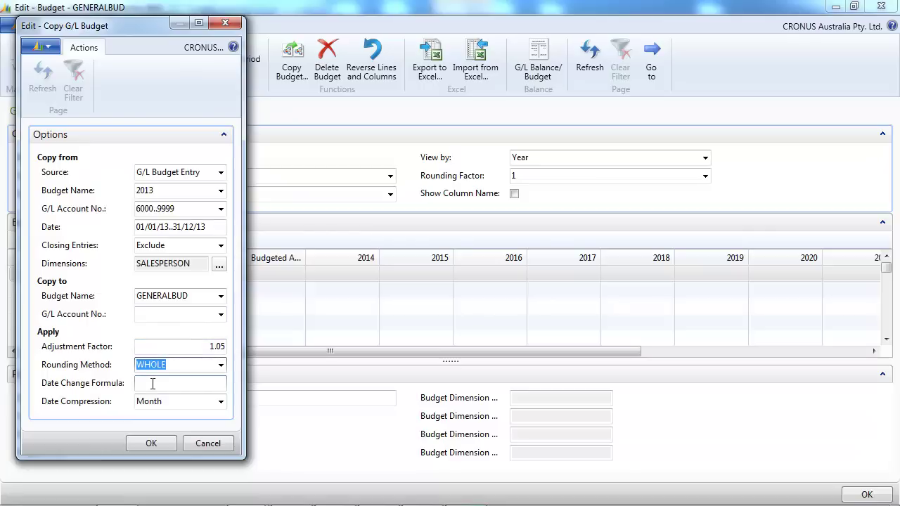
pyautogui.click(221, 404)
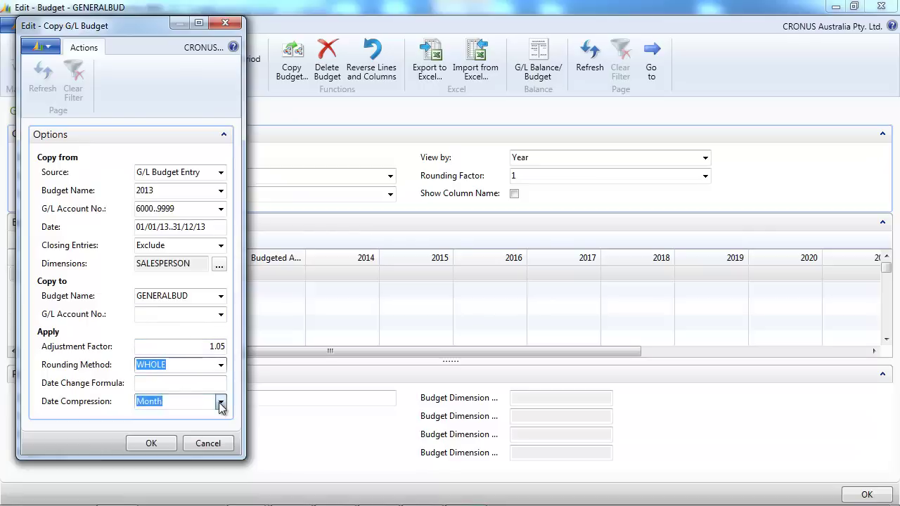
pyautogui.click(221, 404)
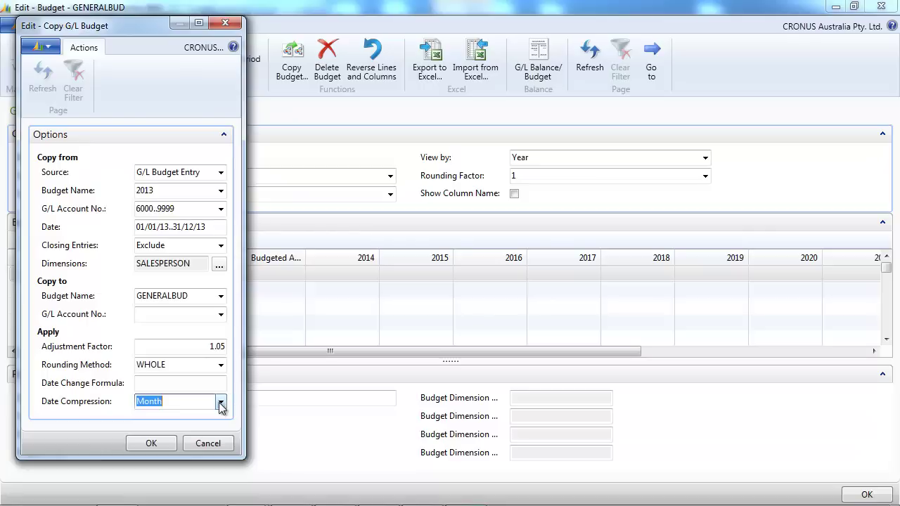
# Run the budget copy and confirm it completed.
pyautogui.click(162, 443)
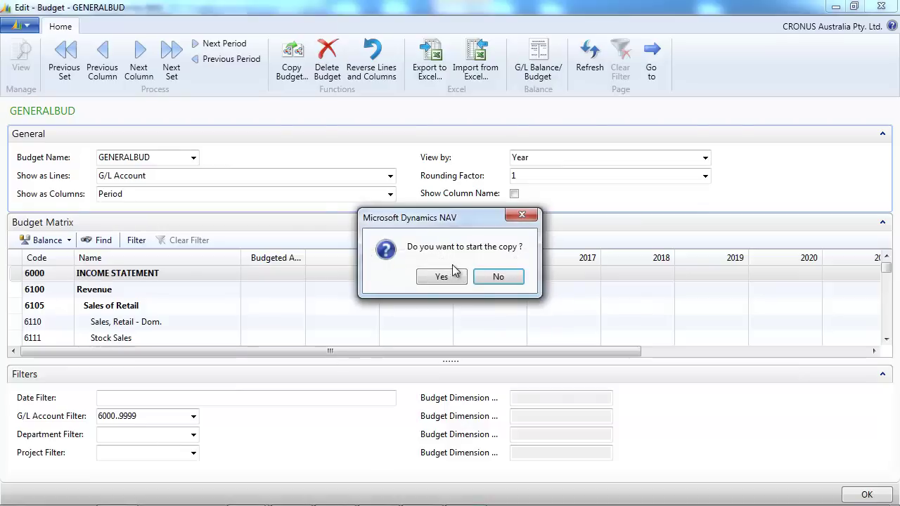
pyautogui.click(443, 277)
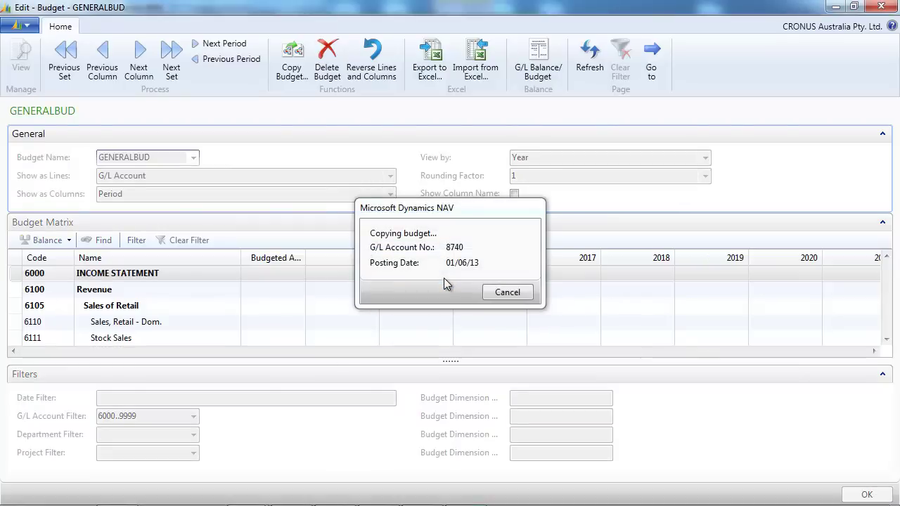
pyautogui.click(507, 276)
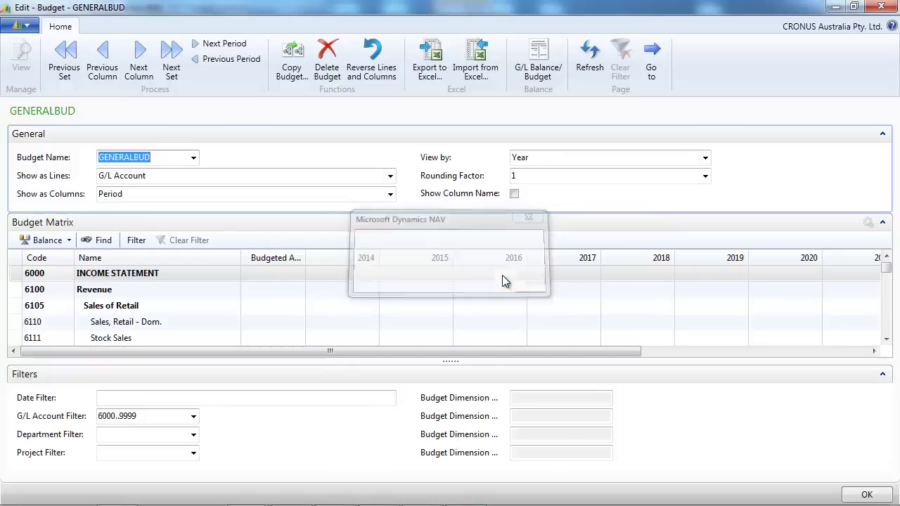
# Return to the budget list and open REVISEDBUD for editing.
pyautogui.press('Escape')
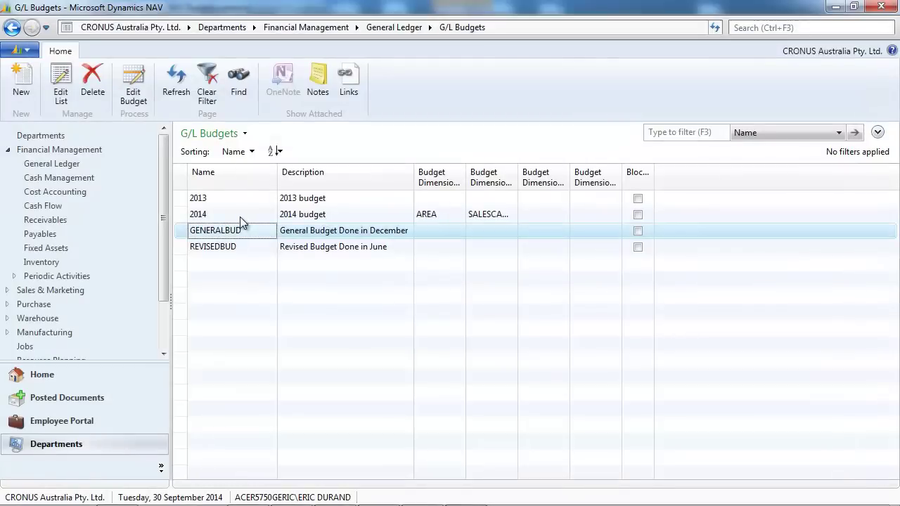
pyautogui.click(245, 244)
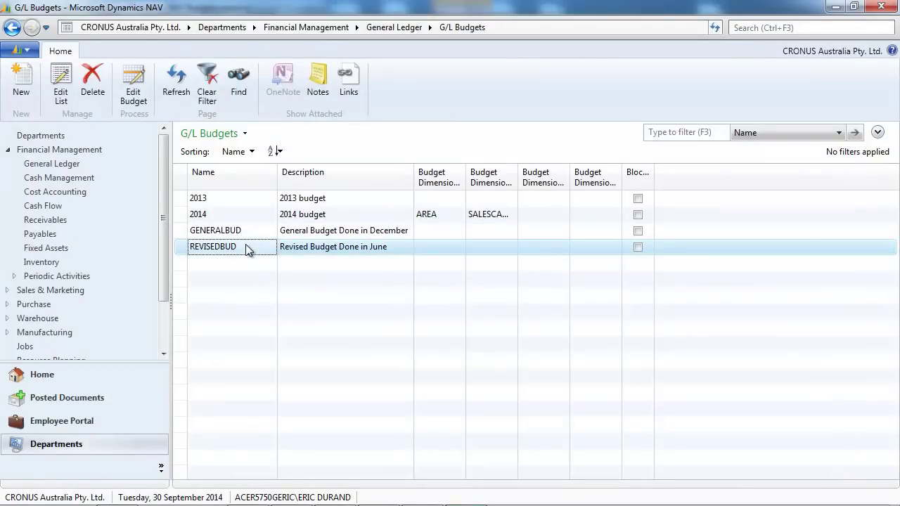
pyautogui.click(137, 86)
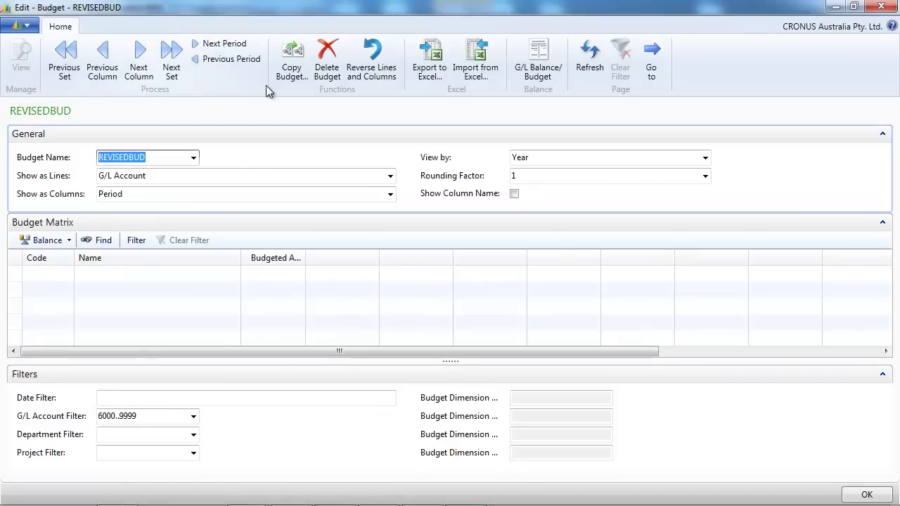
# Set the copy source to G/L Entry with date range 01/01/14..30/05/14.
pyautogui.click(293, 68)
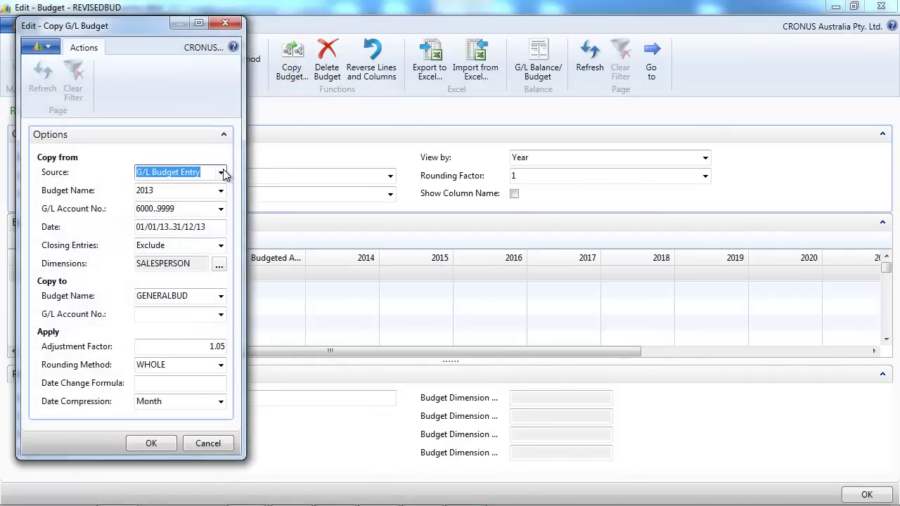
pyautogui.click(221, 191)
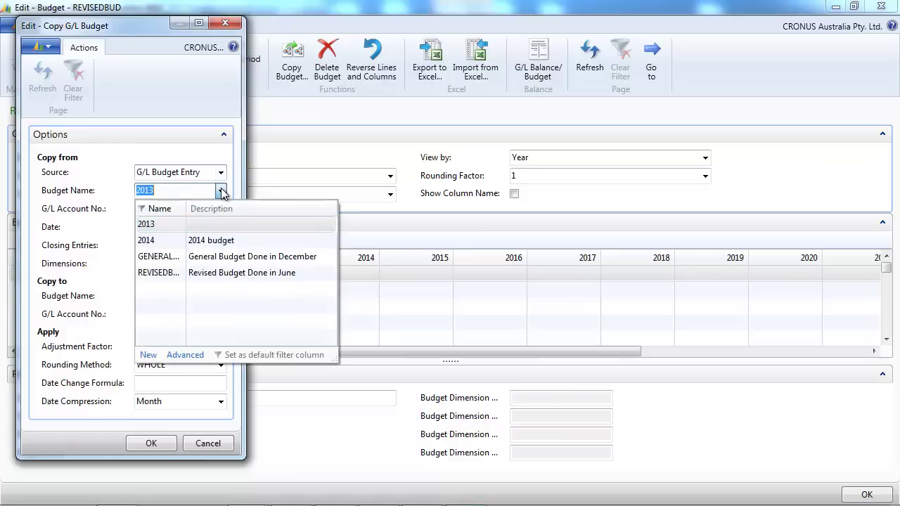
pyautogui.click(213, 262)
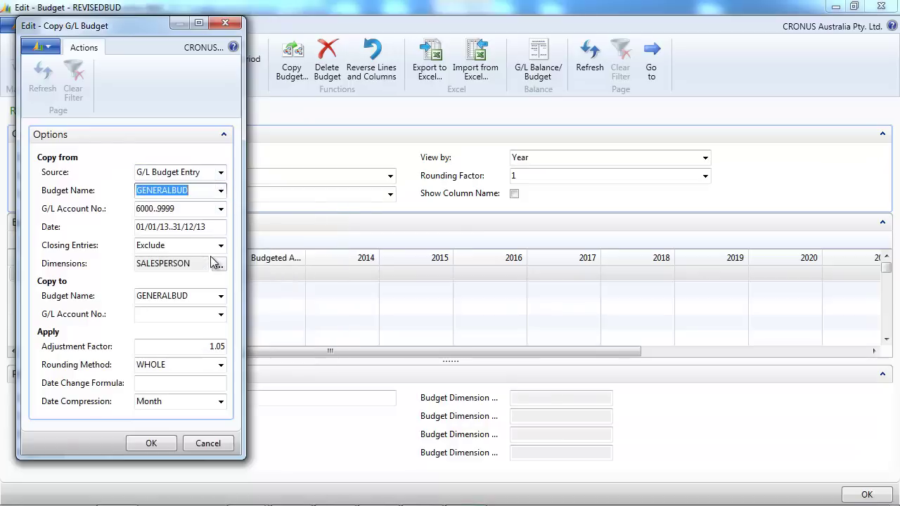
pyautogui.click(221, 173)
pyautogui.click(182, 189)
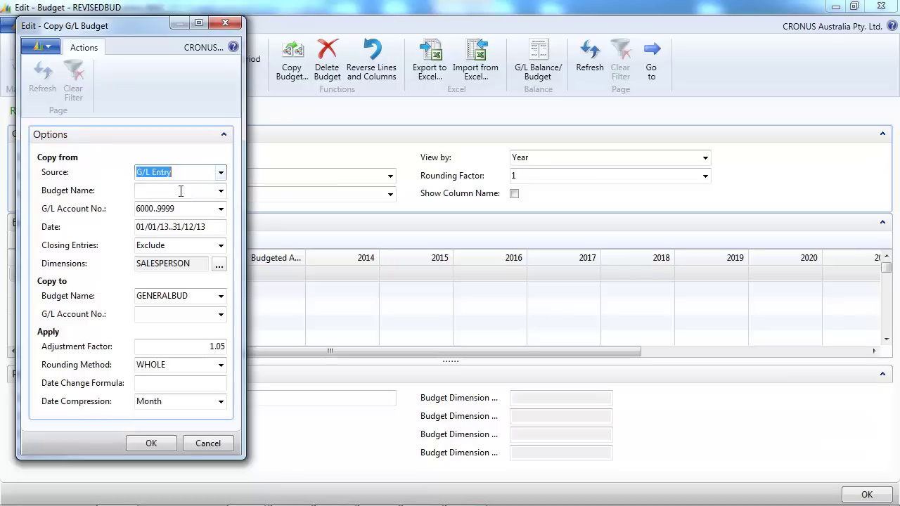
pyautogui.click(206, 226)
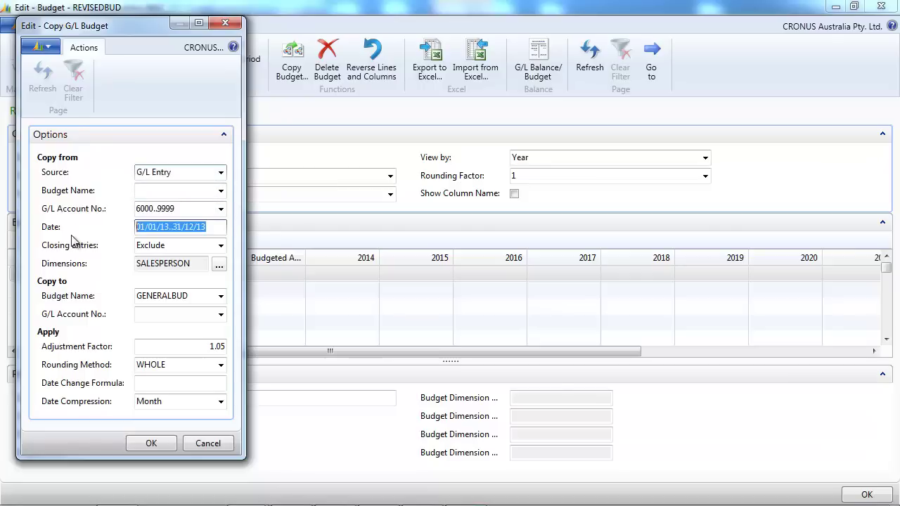
pyautogui.write('00514')
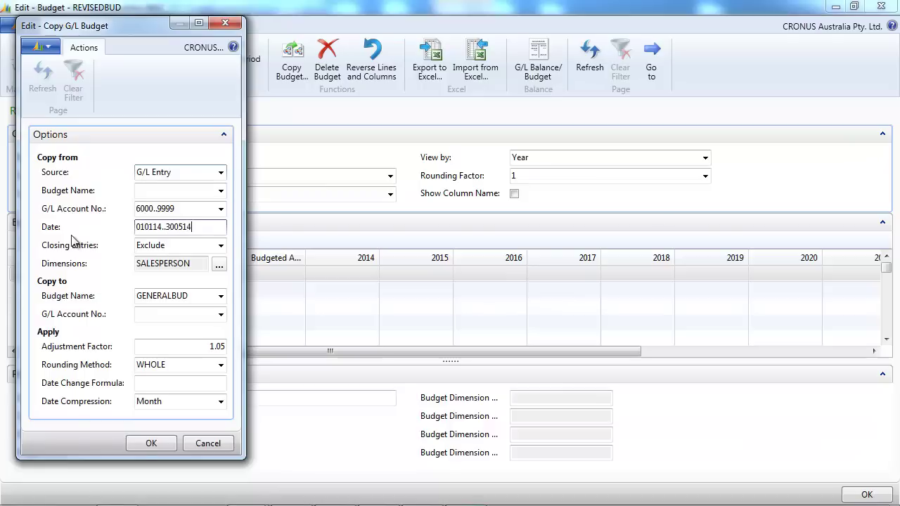
pyautogui.press('Tab')
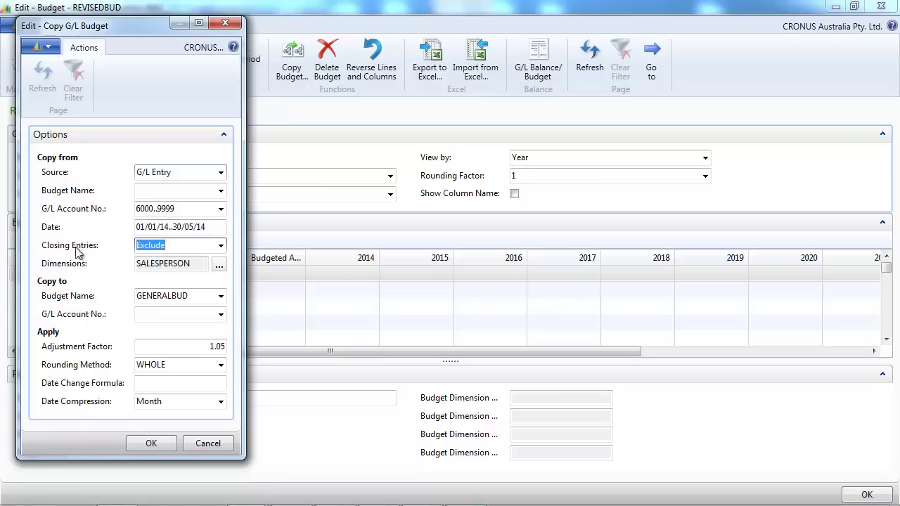
# Copy only the DEPARTMENT dimension, excluding SALESPERSON.
pyautogui.click(219, 265)
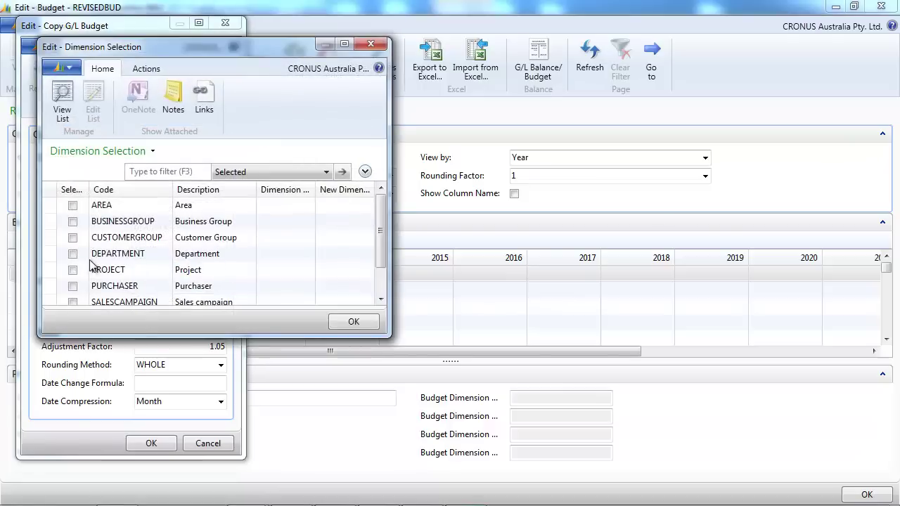
pyautogui.click(73, 254)
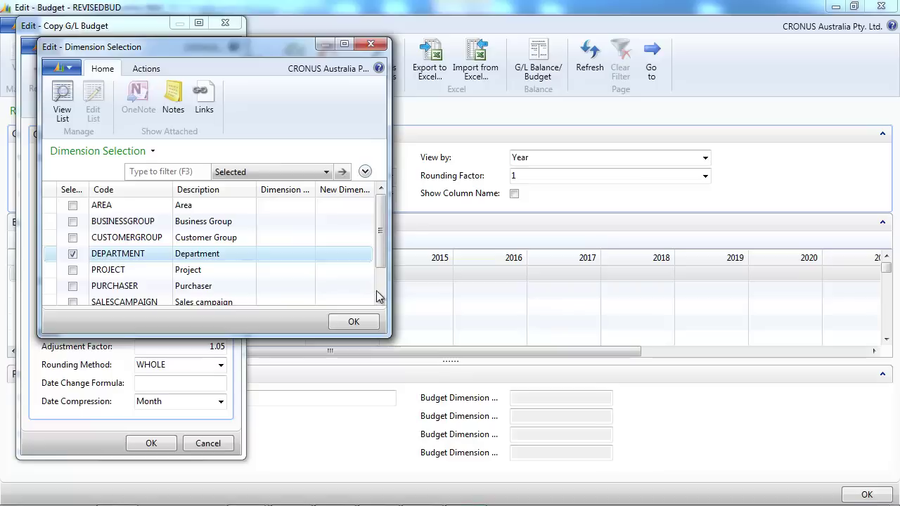
pyautogui.click(380, 294)
pyautogui.click(72, 287)
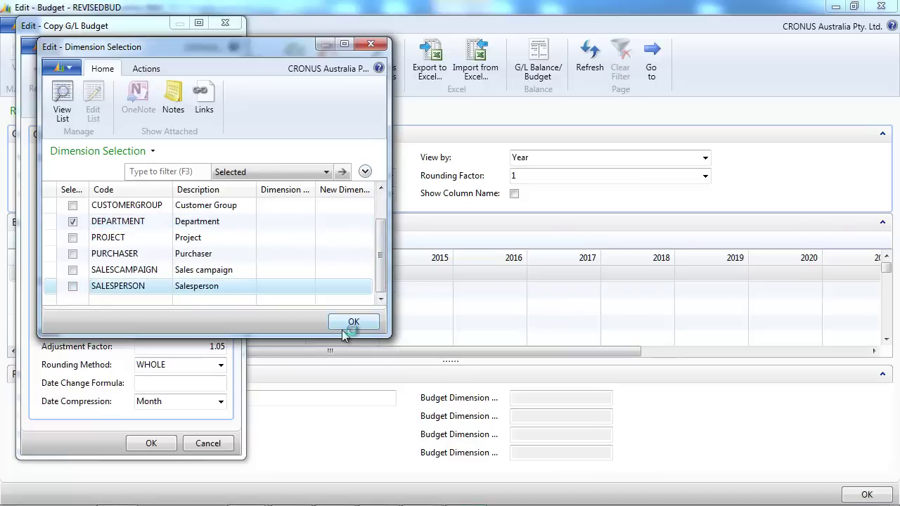
pyautogui.click(351, 324)
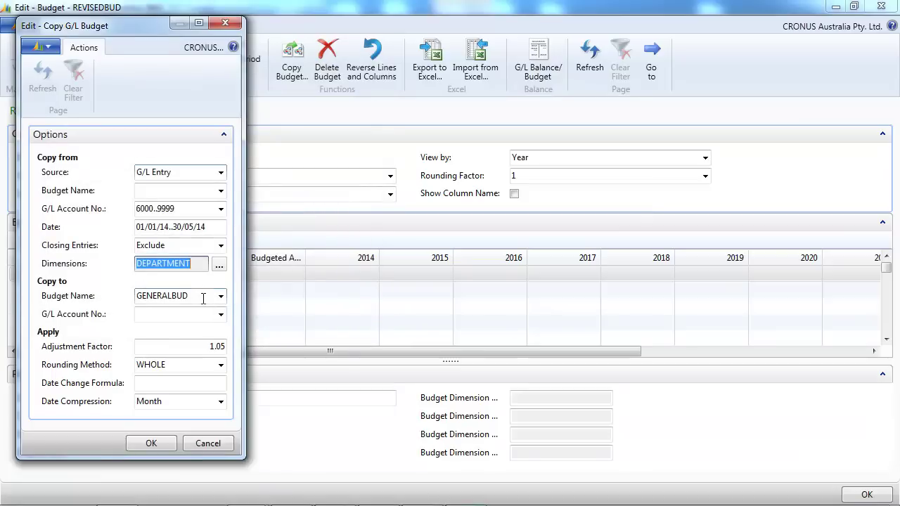
# Copy into REVISEDBUD at adjustment factor 1 and confirm the copy.
pyautogui.click(221, 296)
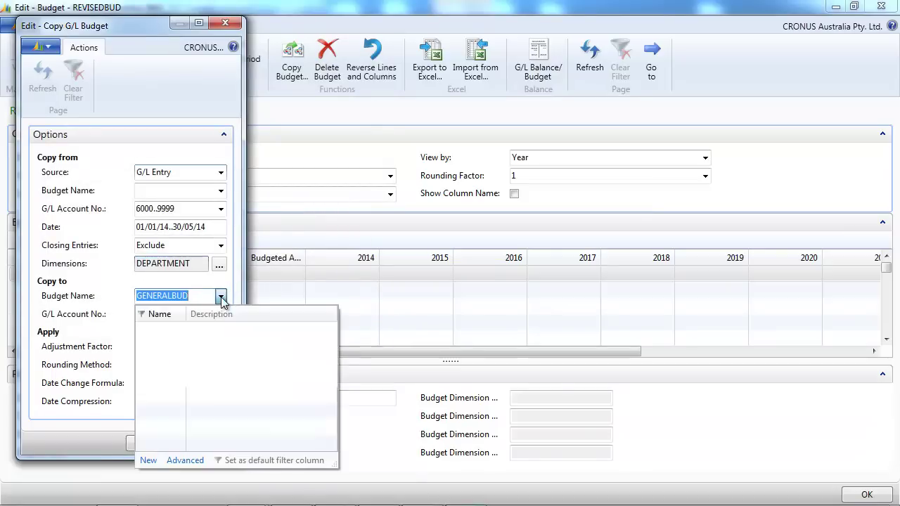
pyautogui.click(225, 379)
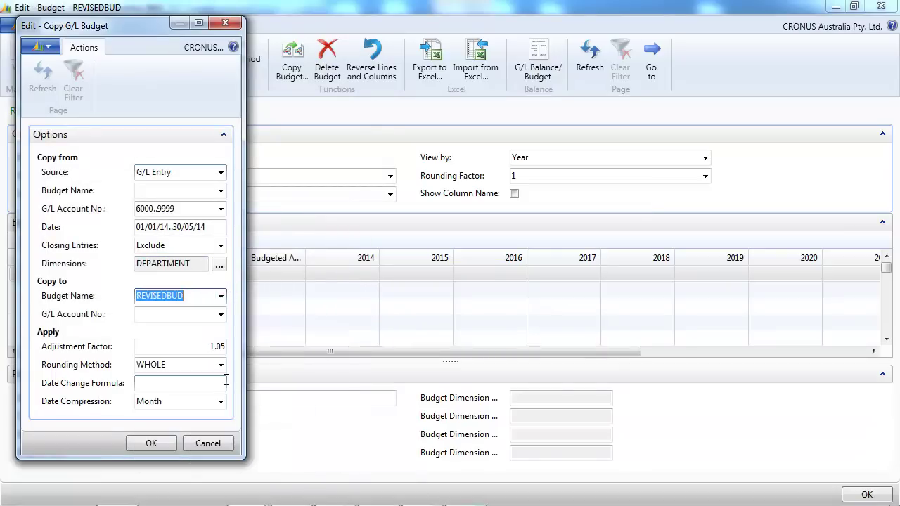
pyautogui.click(192, 346)
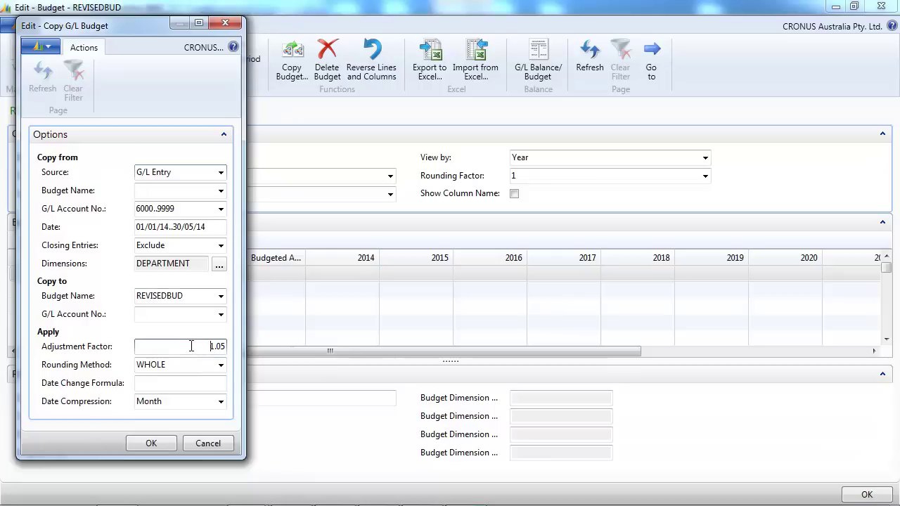
pyautogui.write('1')
pyautogui.press('Tab')
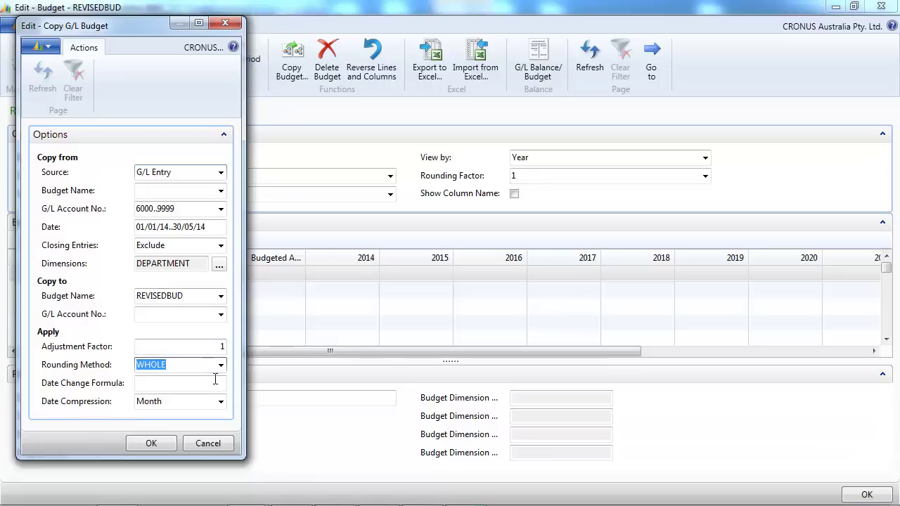
pyautogui.click(163, 445)
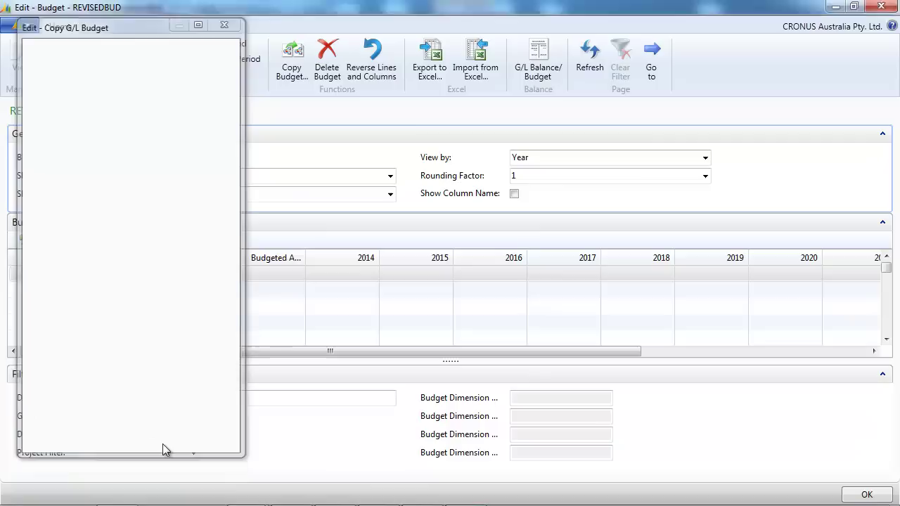
pyautogui.click(441, 276)
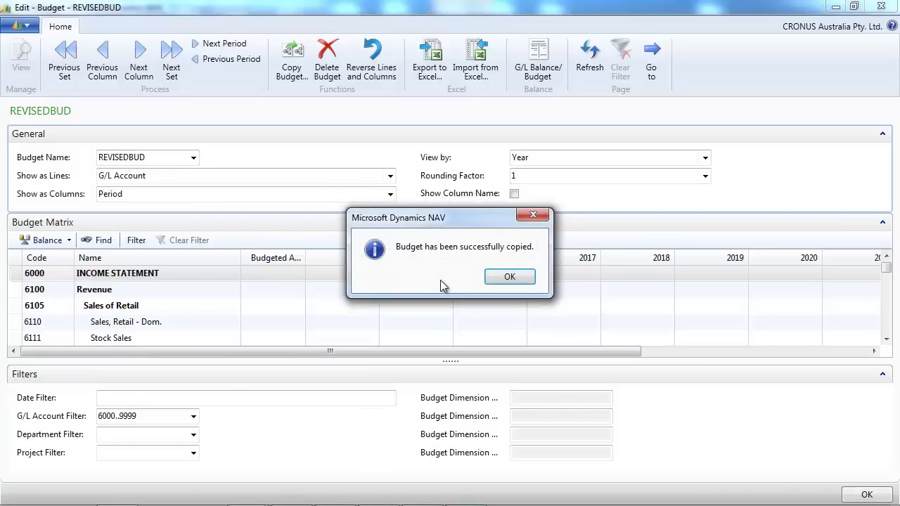
# Switch the copy source to G/L Budget Entry from GENERALBUD.
pyautogui.click(501, 280)
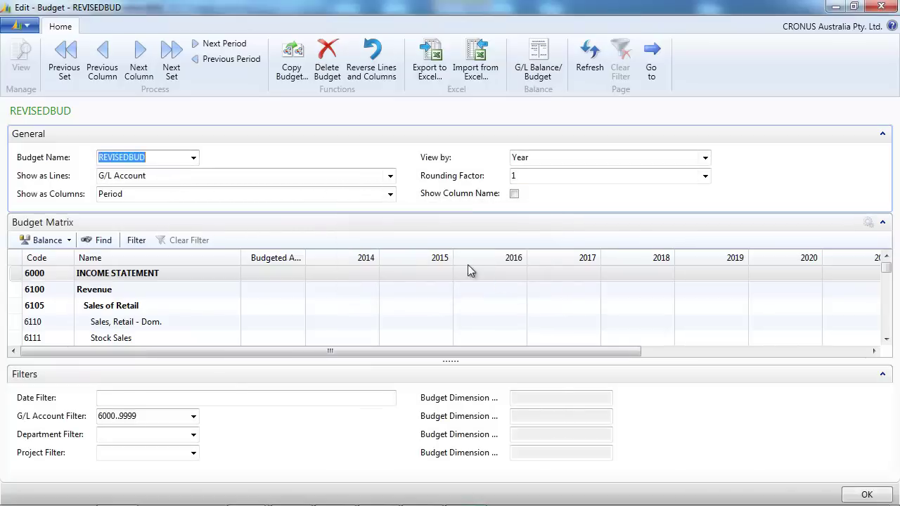
pyautogui.click(292, 60)
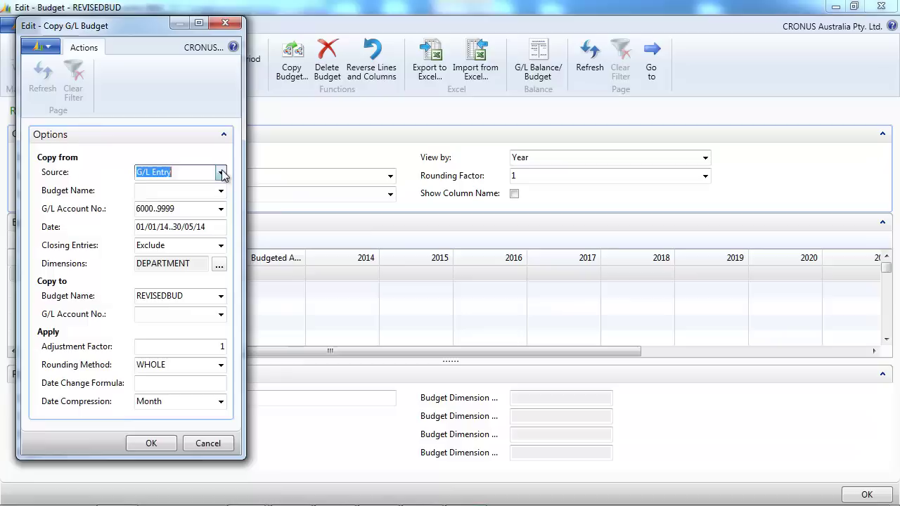
pyautogui.click(220, 172)
pyautogui.click(185, 211)
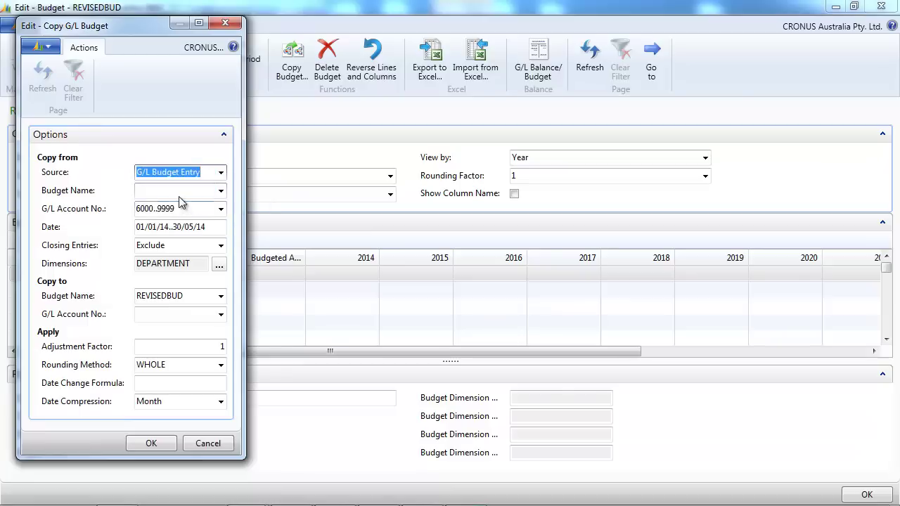
pyautogui.click(221, 192)
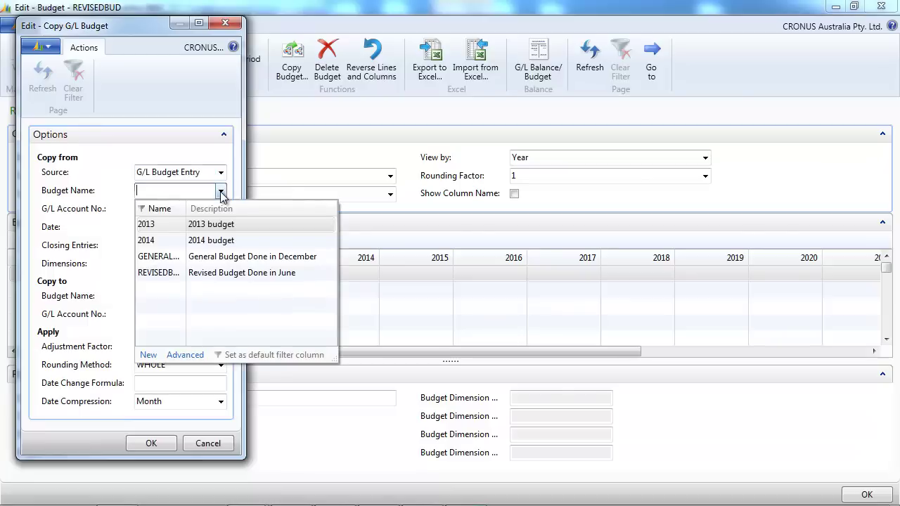
pyautogui.click(219, 254)
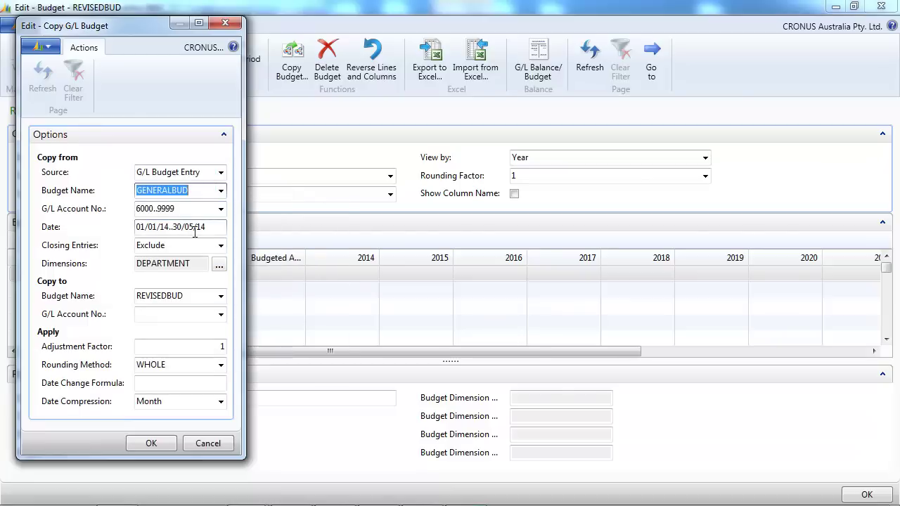
# Set the date range 01/06/14..31/12/14 and run the copy into REVISEDBUD.
pyautogui.moveTo(203, 226); pyautogui.dragTo(125, 229)
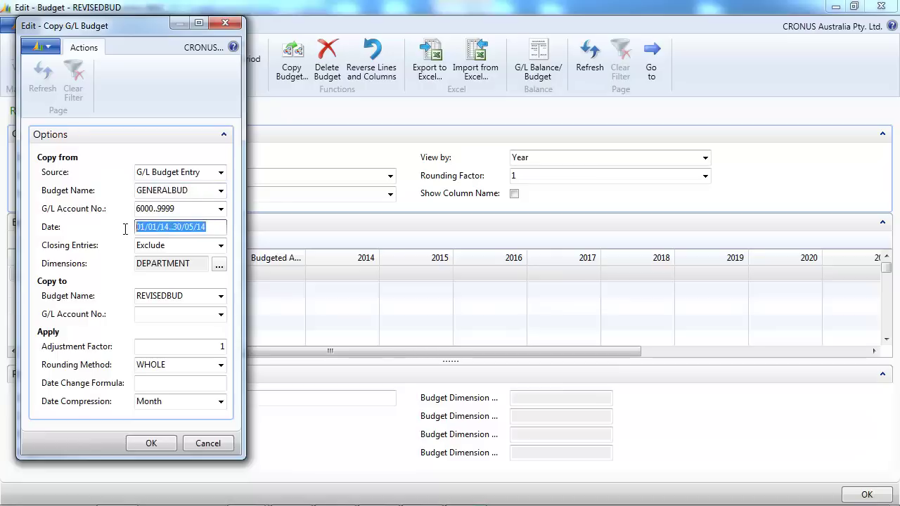
pyautogui.write('0')
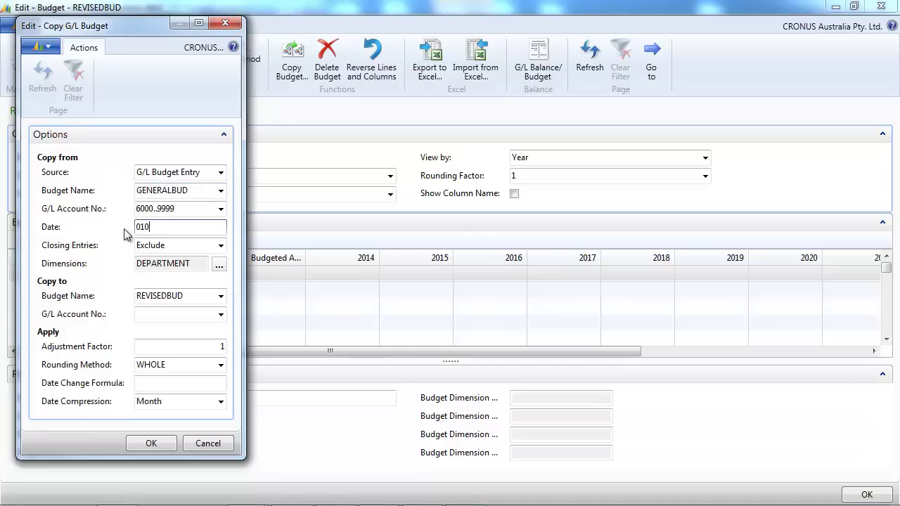
pyautogui.write('1/06/14..31/1')
pyautogui.write('2/1')
pyautogui.write('4')
pyautogui.press('Tab')
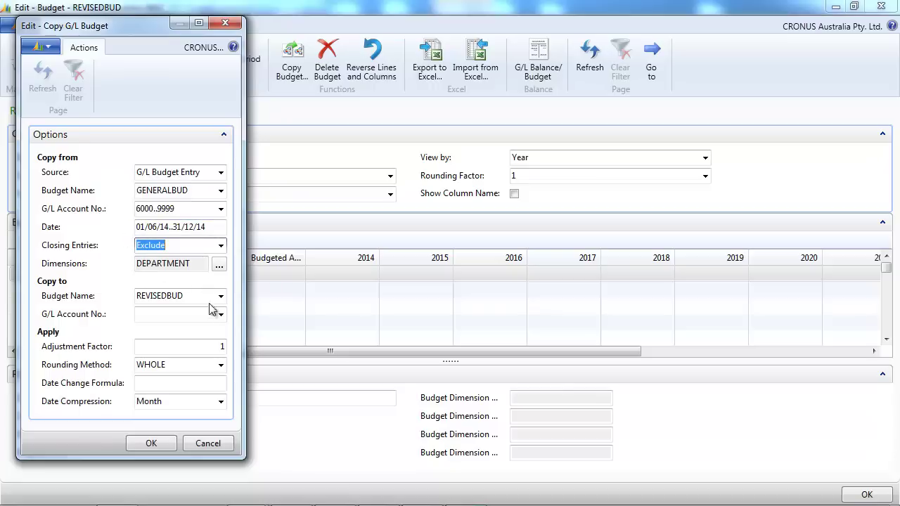
pyautogui.click(164, 445)
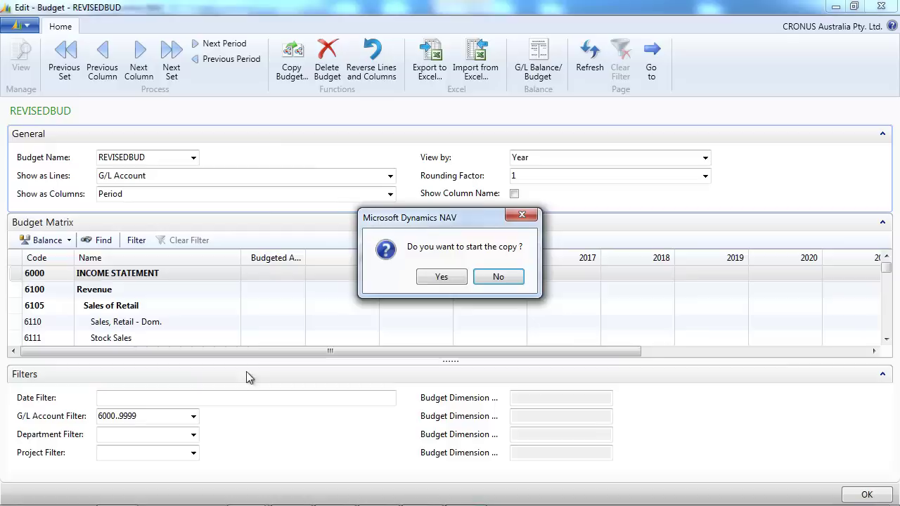
pyautogui.click(436, 277)
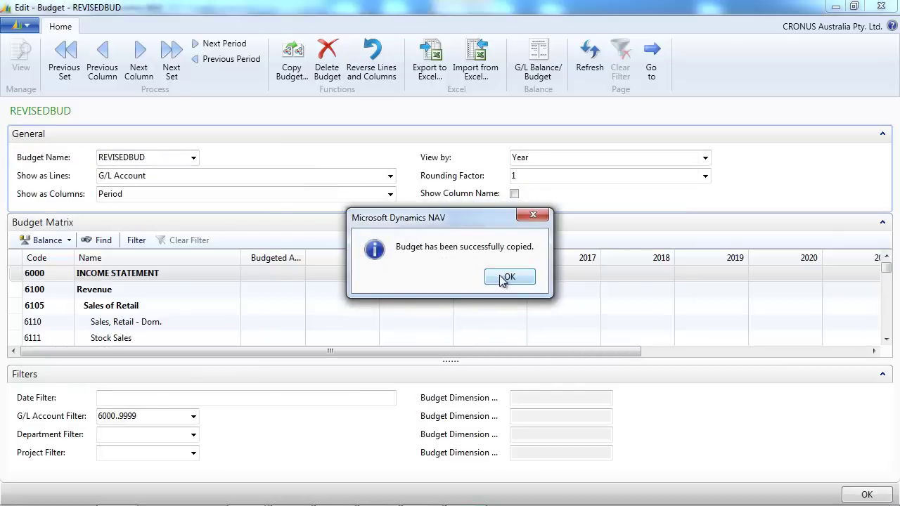
pyautogui.click(503, 280)
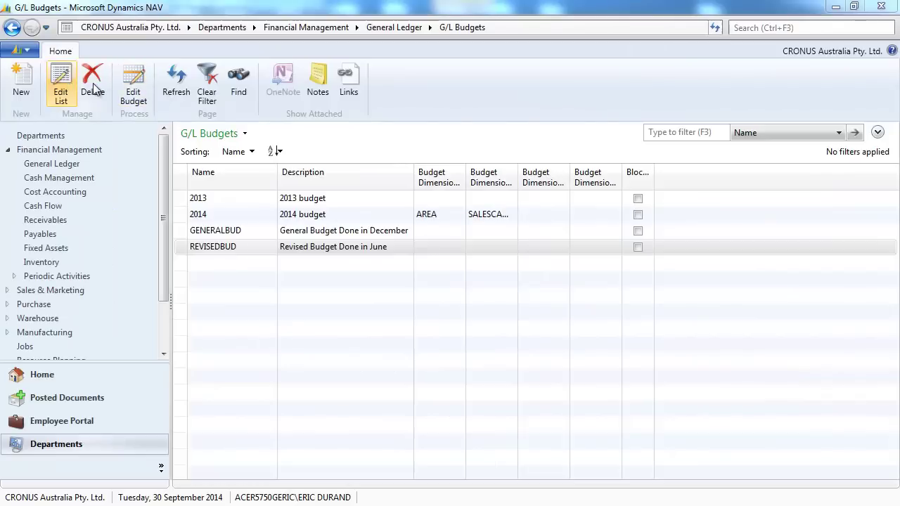
# Add budget REPSTARGET, 'Salespersson Targets', with SALESPERSON as dimension 1, and open it.
pyautogui.click(61, 83)
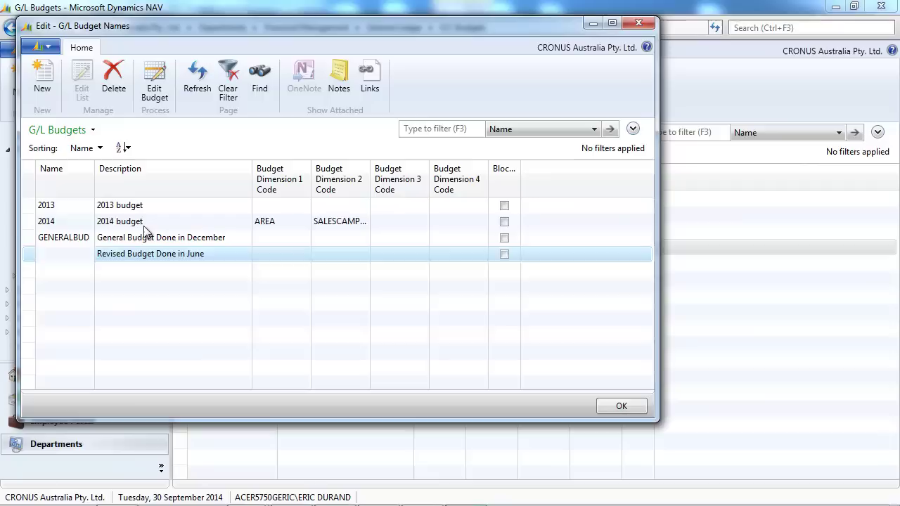
pyautogui.press('Down')
pyautogui.write('re')
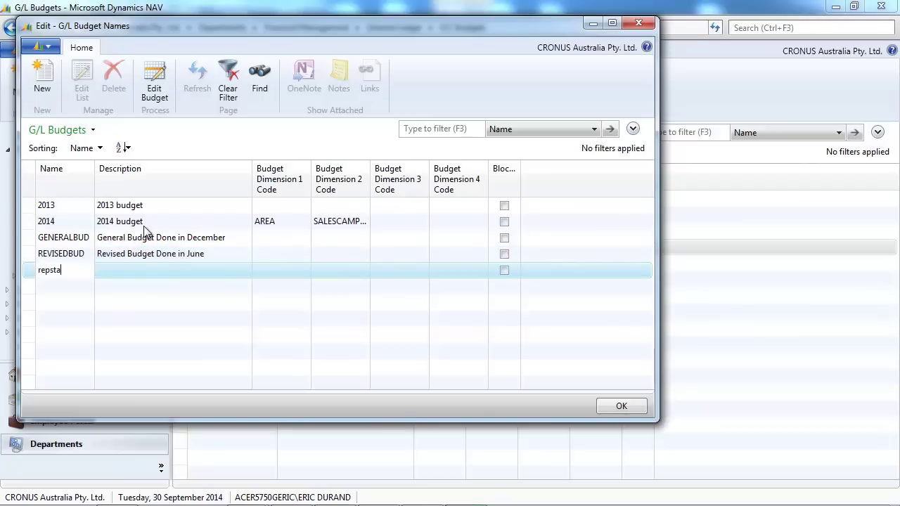
pyautogui.write('pstarget')
pyautogui.press('Tab')
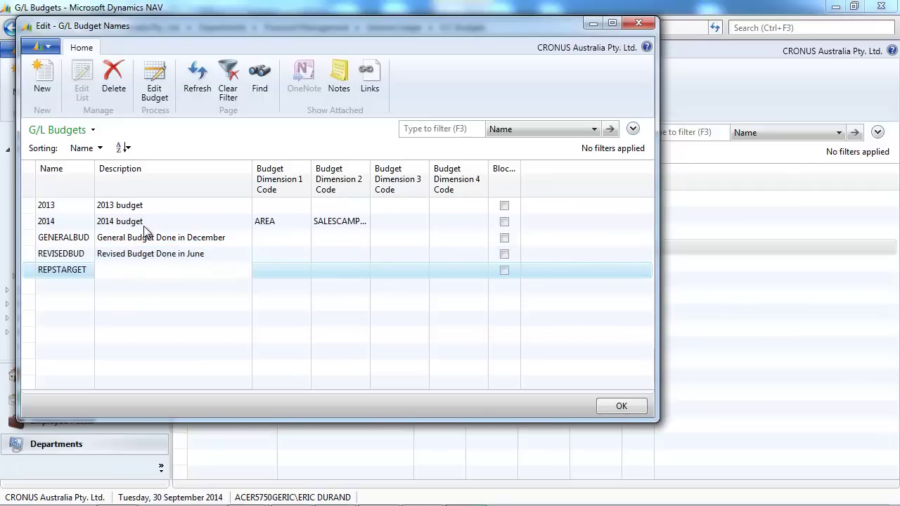
pyautogui.write('Salespersson Targets')
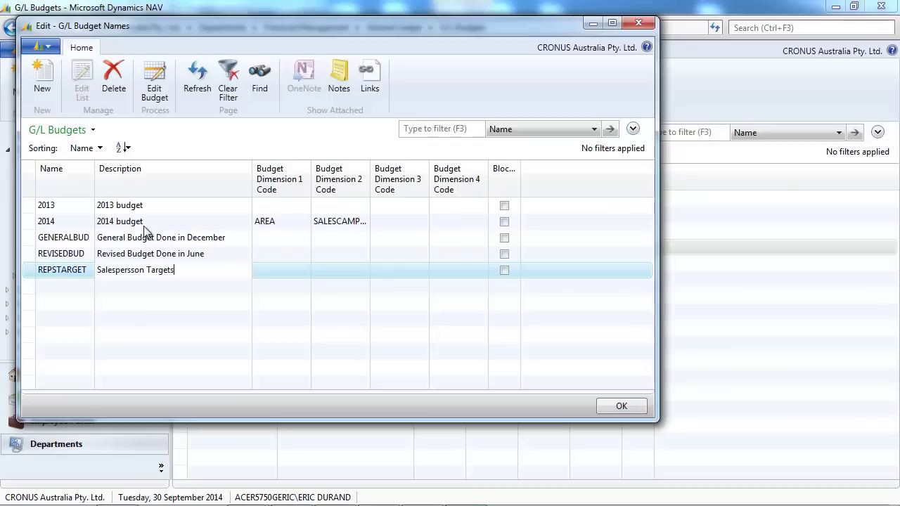
pyautogui.press('Tab')
pyautogui.click(305, 270)
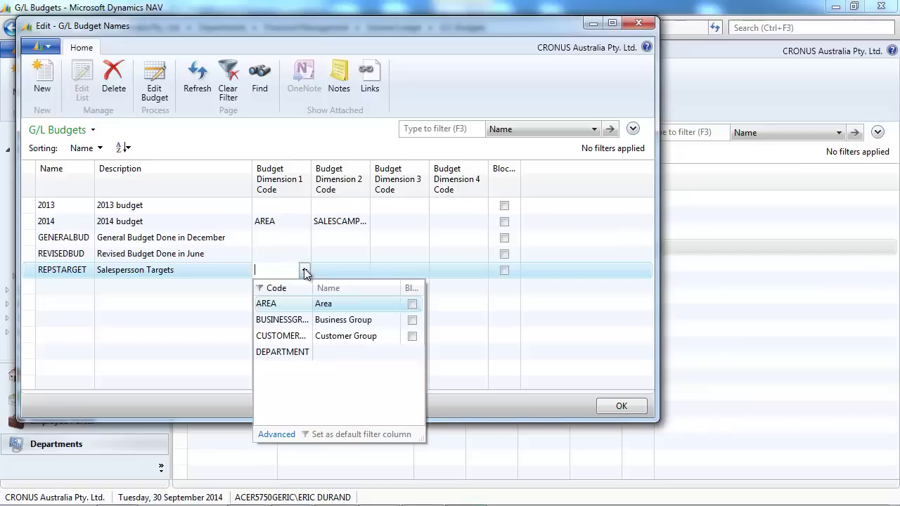
pyautogui.click(307, 417)
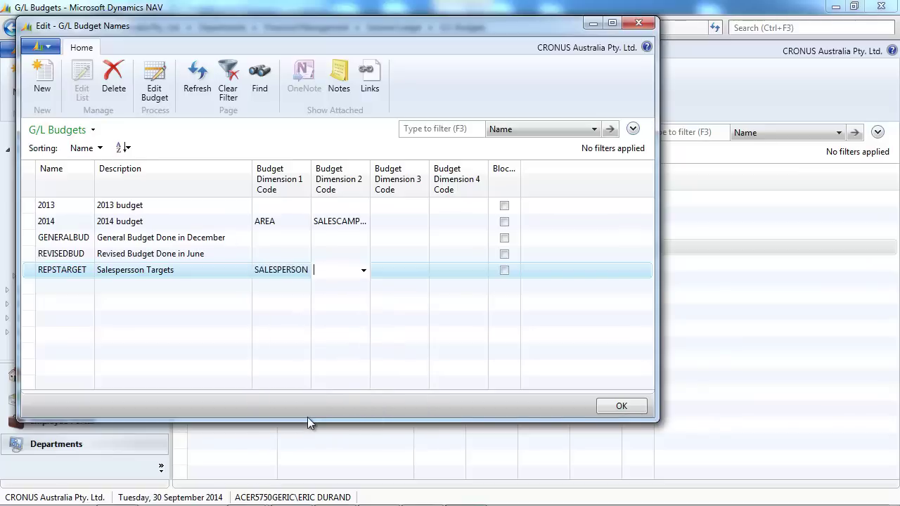
pyautogui.click(154, 91)
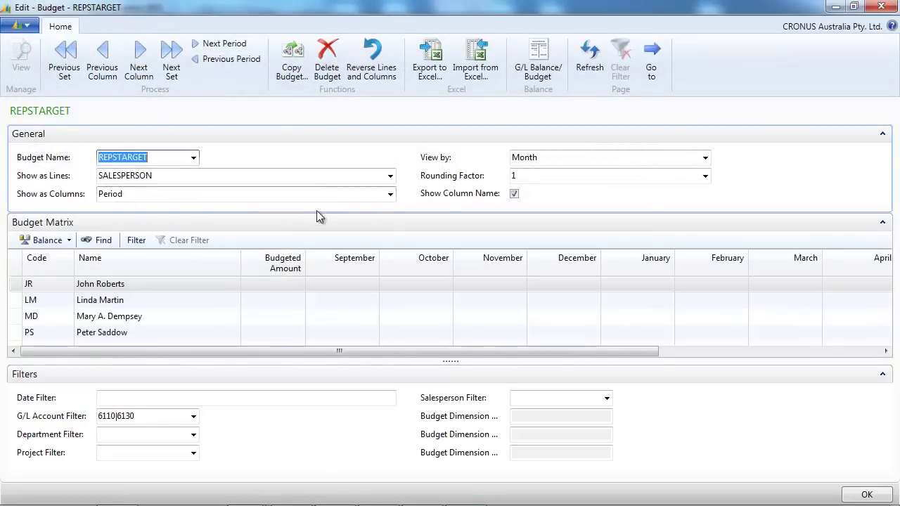
# Show G/L Account as the columns, view by Year, and look up the G/L account filter.
pyautogui.click(391, 196)
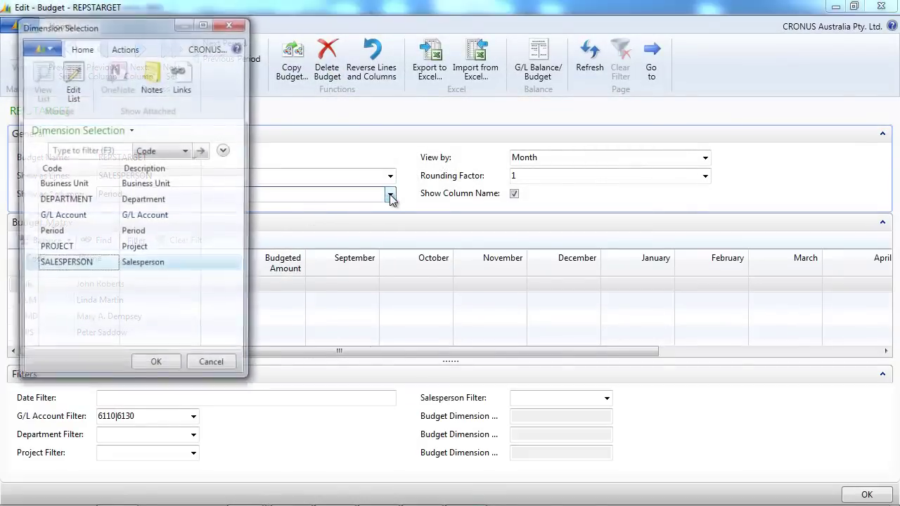
pyautogui.click(140, 219)
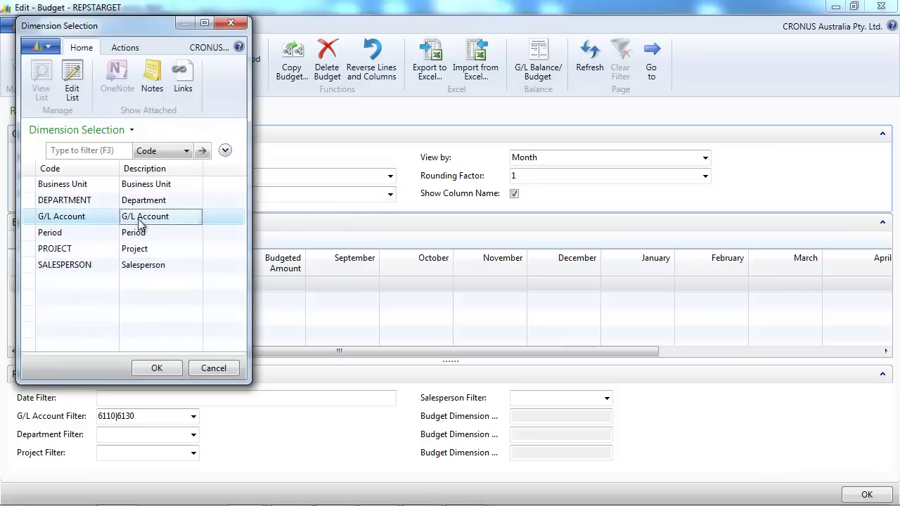
pyautogui.doubleClick(141, 221)
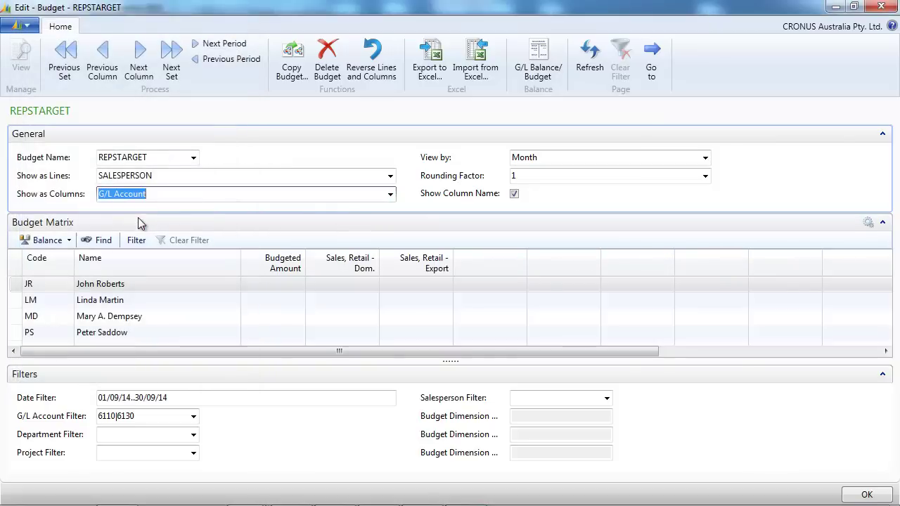
pyautogui.click(706, 159)
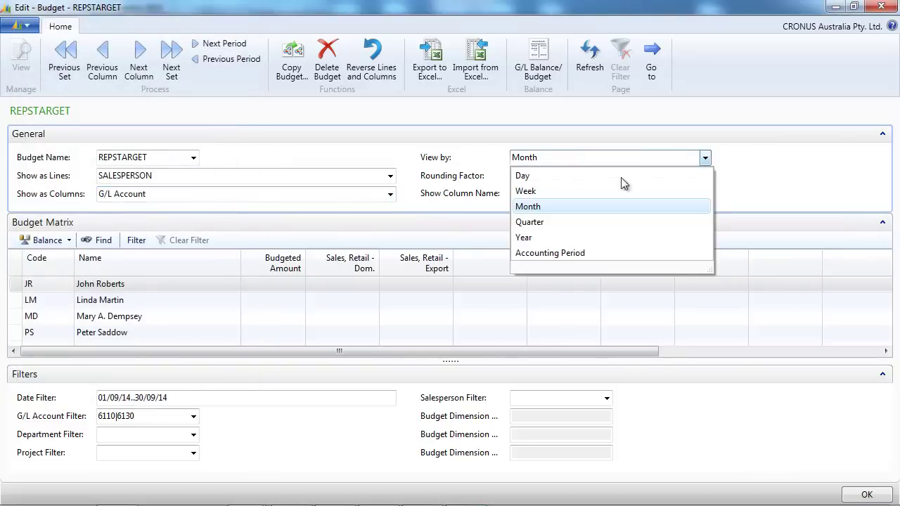
pyautogui.click(524, 241)
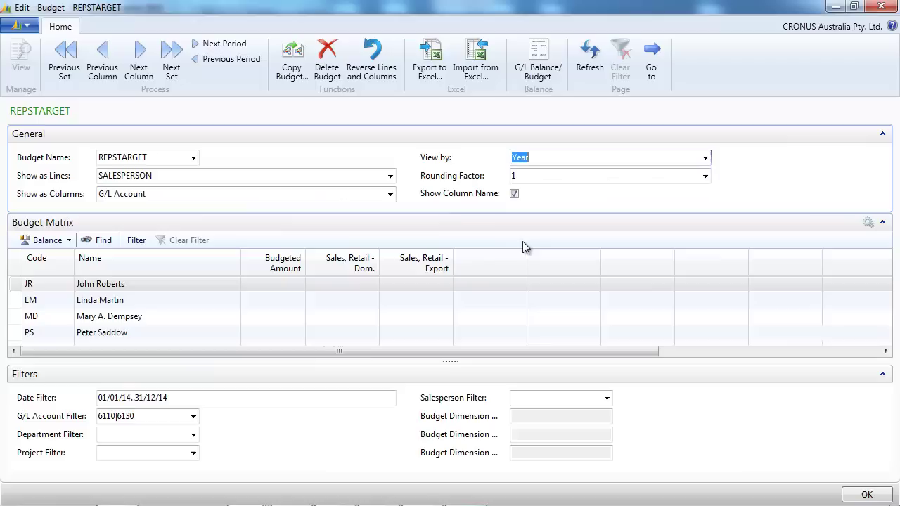
pyautogui.click(140, 416)
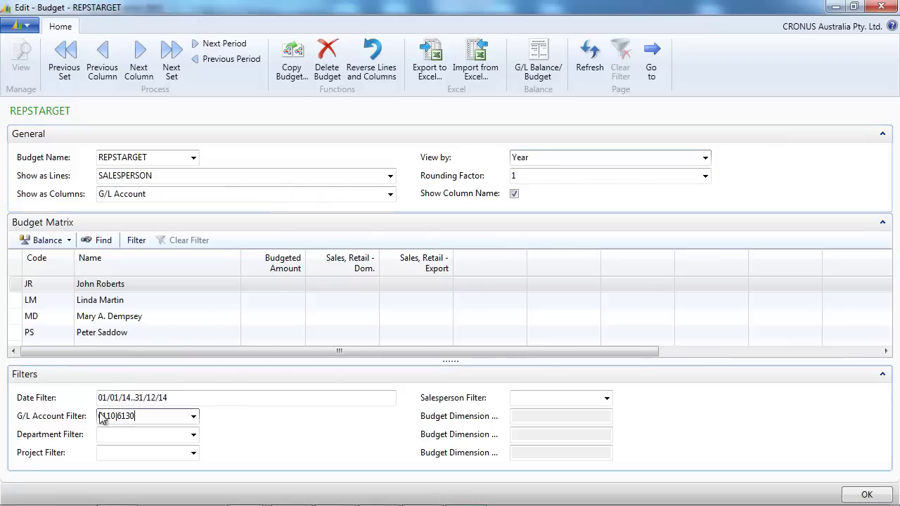
pyautogui.click(193, 416)
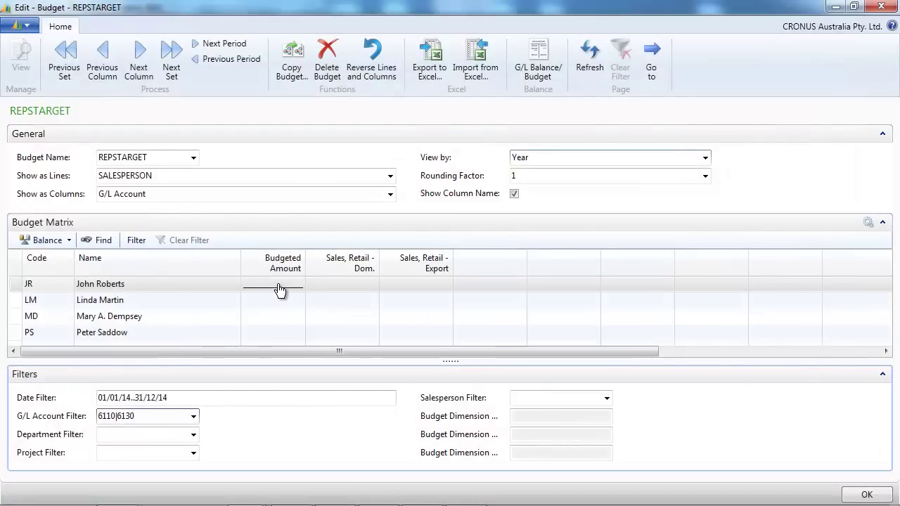
# Enter -100,000 and -700,000 domestic targets for the first two salespersons.
pyautogui.press('Tab')
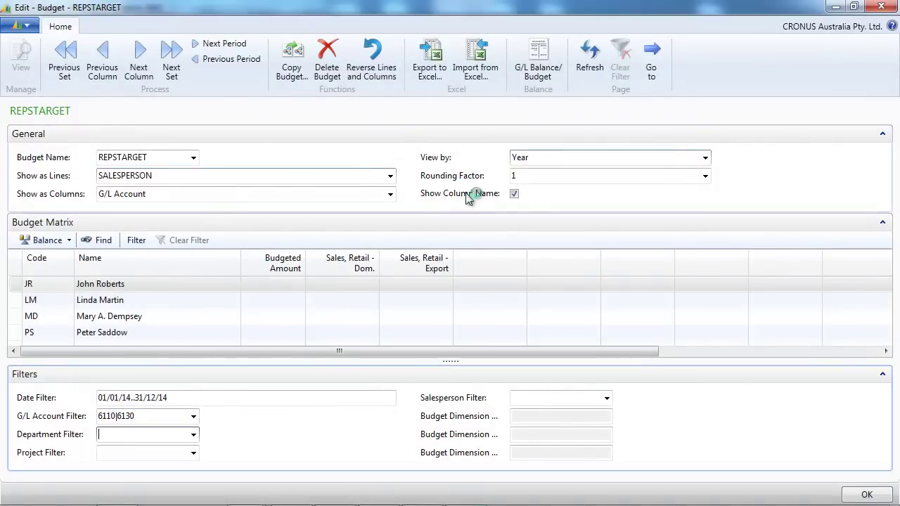
pyautogui.click(350, 290)
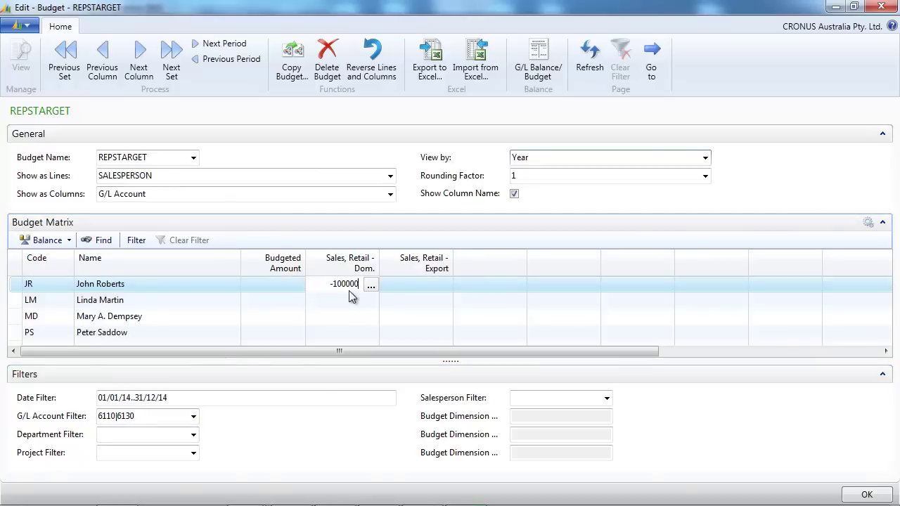
pyautogui.press('Return')
pyautogui.click(352, 285)
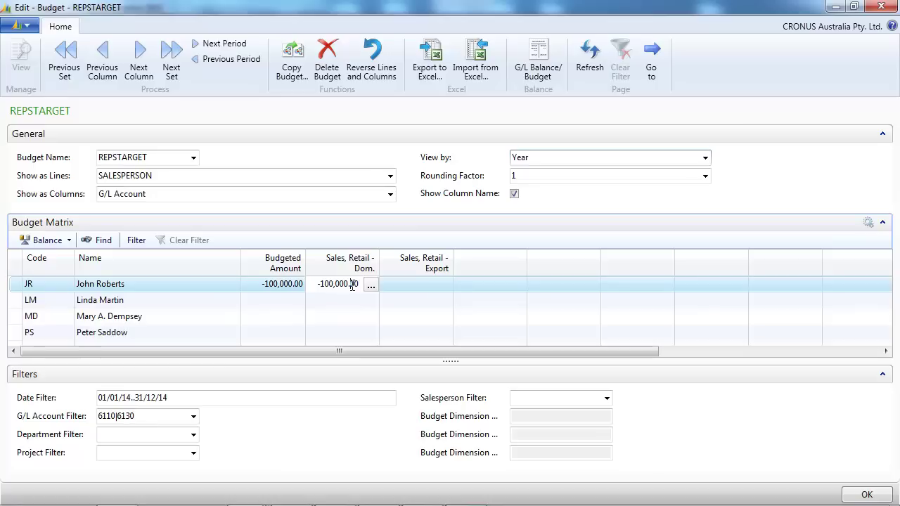
pyautogui.press('Return')
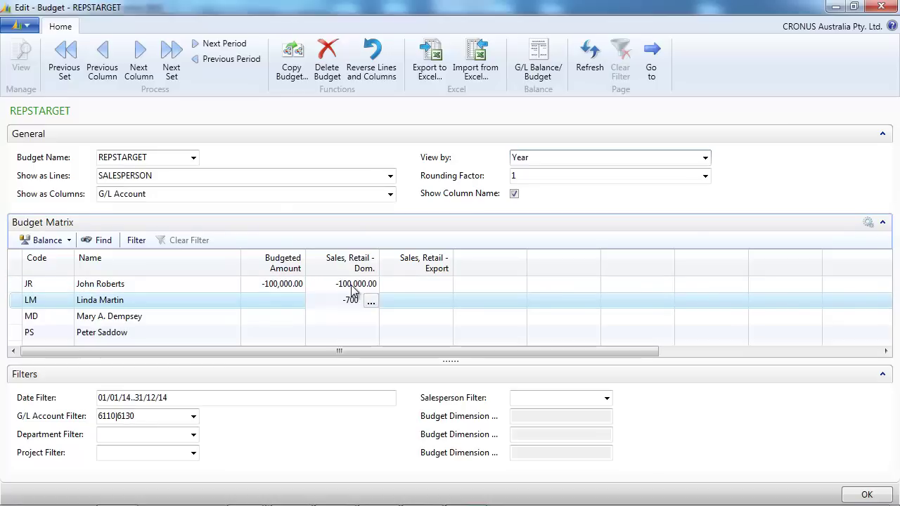
pyautogui.press('Tab')
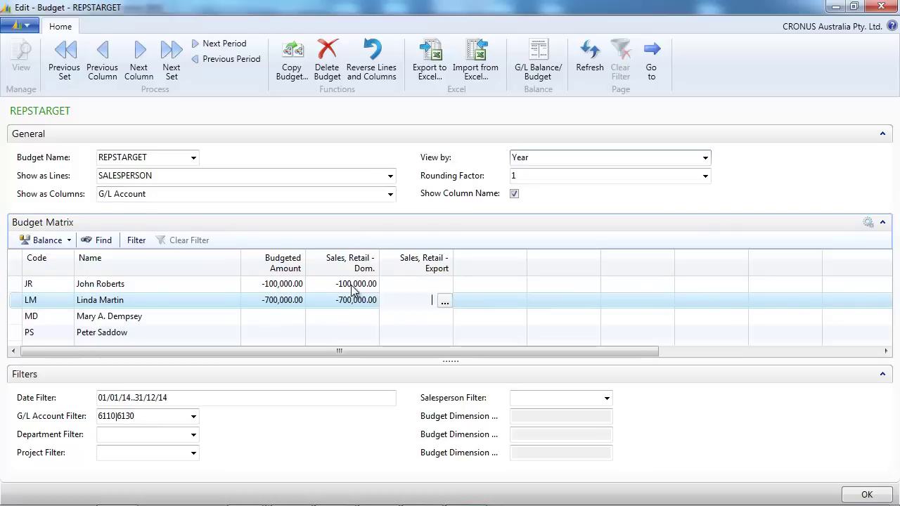
# Give the third salesperson -300,000 export and -250,000 domestic, totalling -550,000.
pyautogui.press('Return')
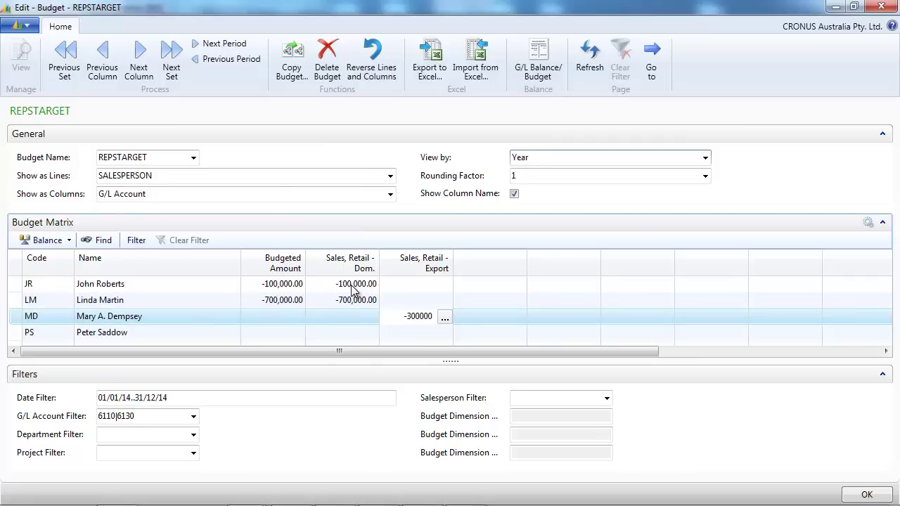
pyautogui.write('-300000')
pyautogui.press('Tab')
pyautogui.hotkey('shift', 'Tab')
pyautogui.hotkey('shift', 'Tab')
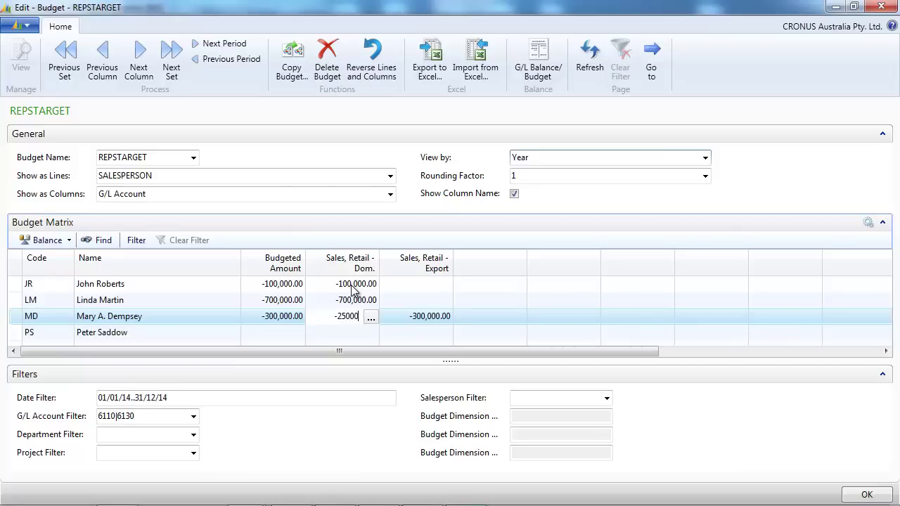
pyautogui.write('-250000')
pyautogui.press('Tab')
pyautogui.hotkey('shift', 'Tab')
pyautogui.hotkey('shift', 'Tab')
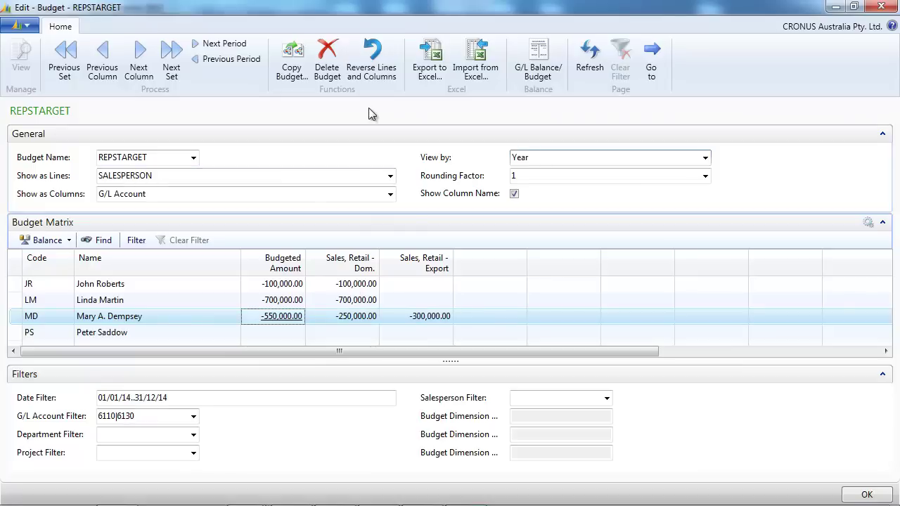
# Export REPSTARGET to Excel as 12 monthly periods from 1/01/2014 by salesperson.
pyautogui.click(431, 65)
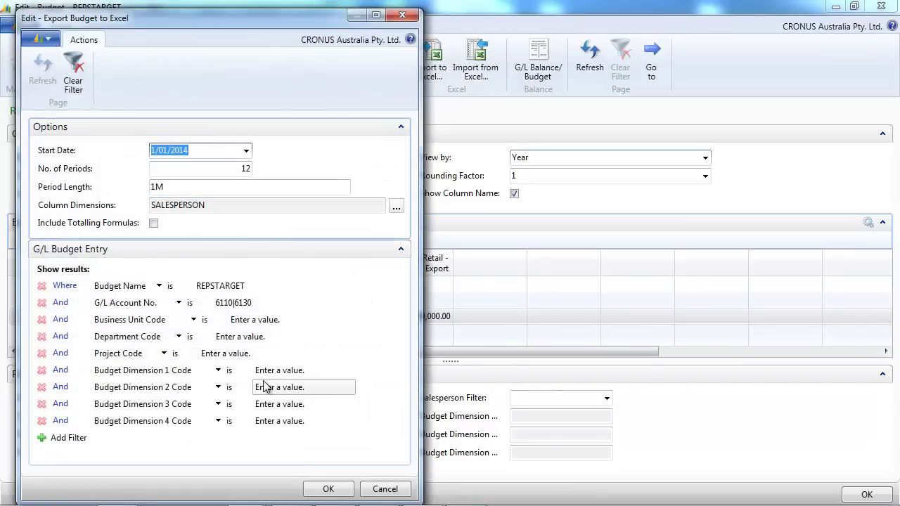
pyautogui.click(322, 489)
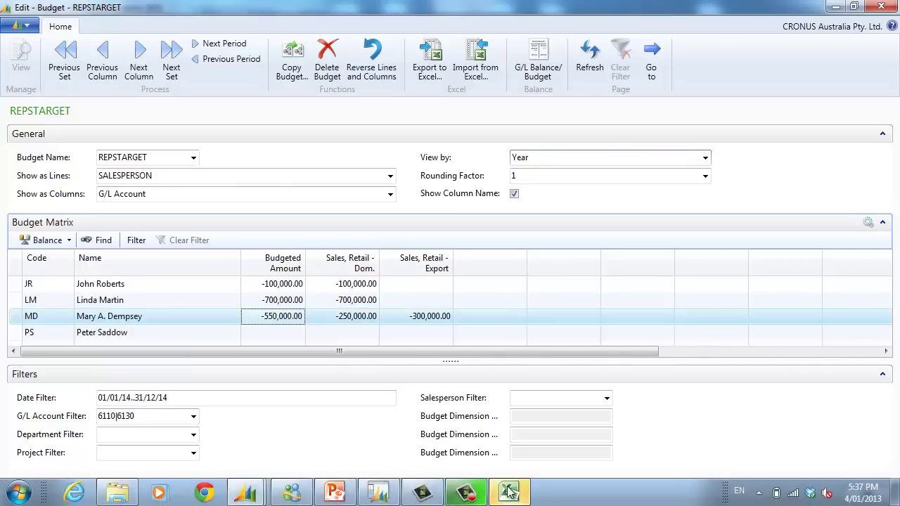
# In the exported sheet, label C1 'seasonality' and fill 10 across D1:O1.
pyautogui.click(509, 492)
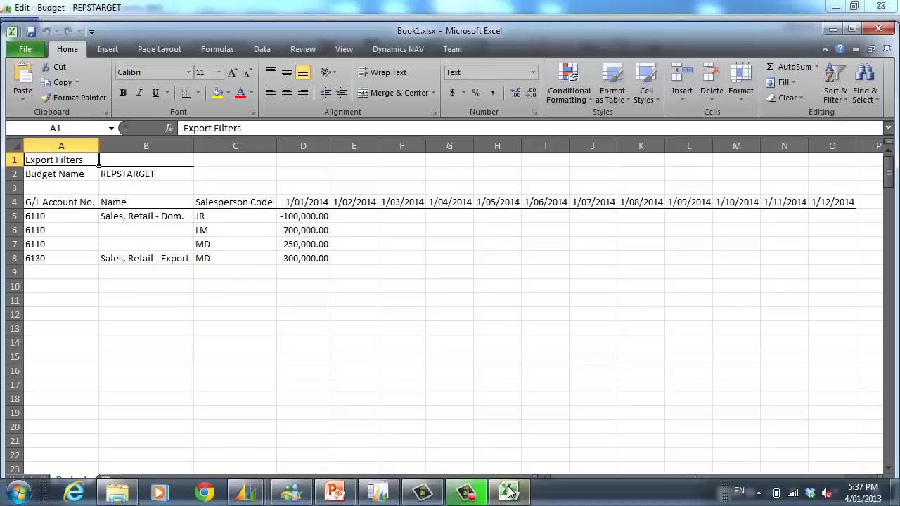
pyautogui.click(303, 202)
pyautogui.click(261, 160)
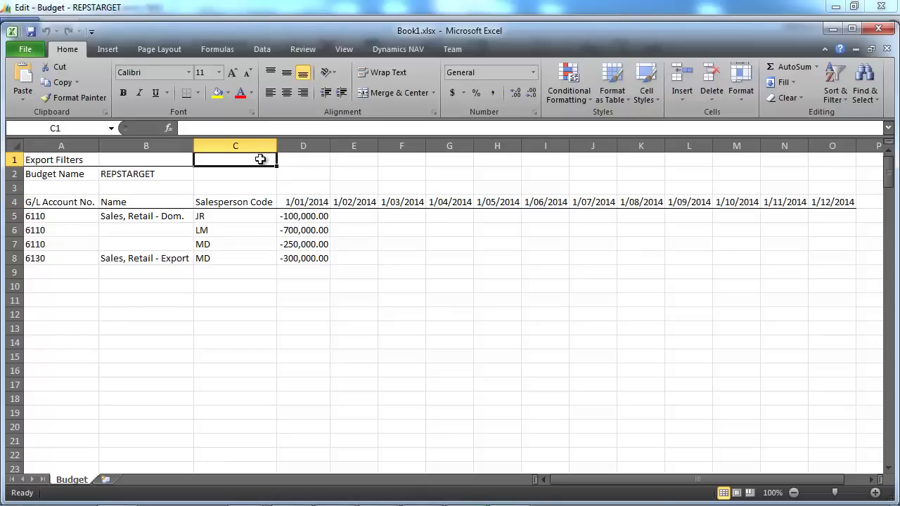
pyautogui.write('seasonali')
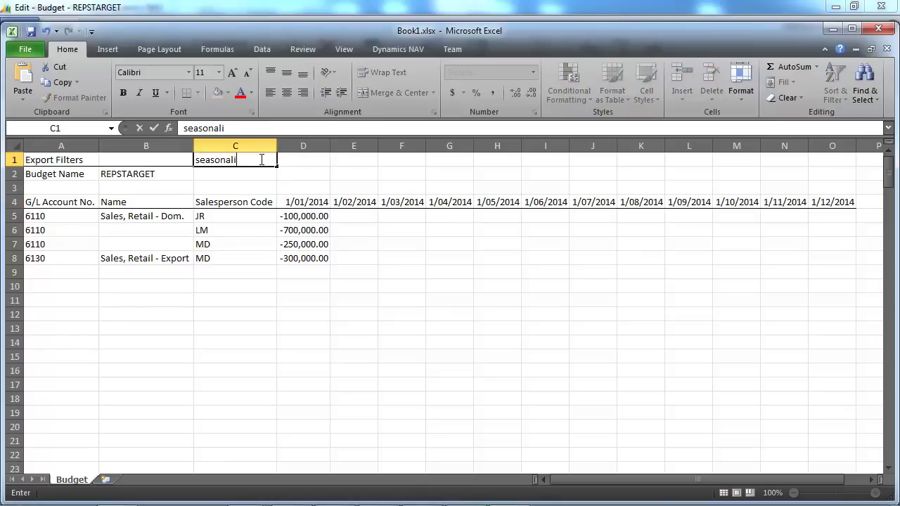
pyautogui.write('ty')
pyautogui.press('Tab')
pyautogui.write('10')
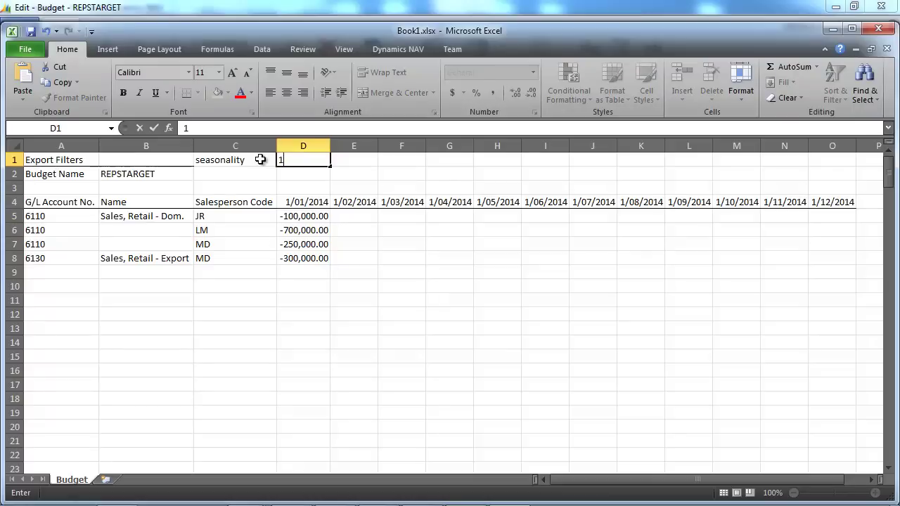
pyautogui.press('Return')
pyautogui.click(307, 161)
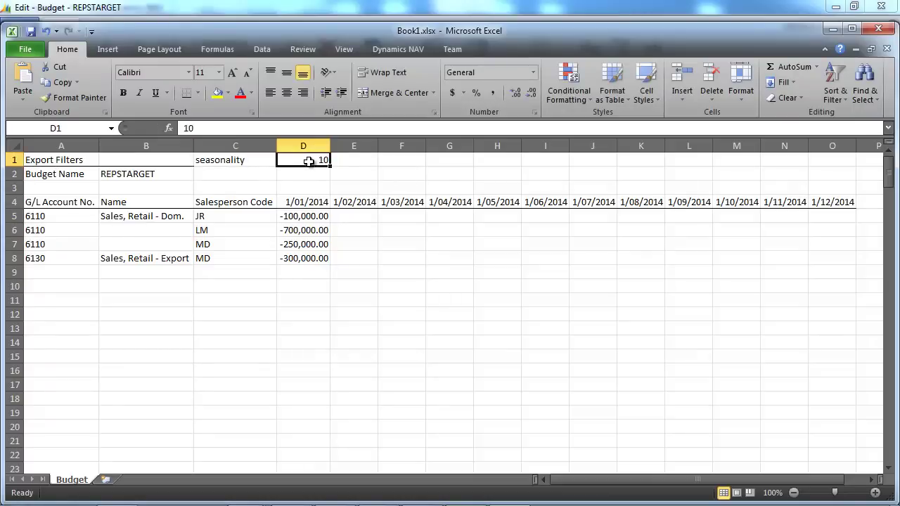
pyautogui.moveTo(329, 167); pyautogui.dragTo(870, 169)
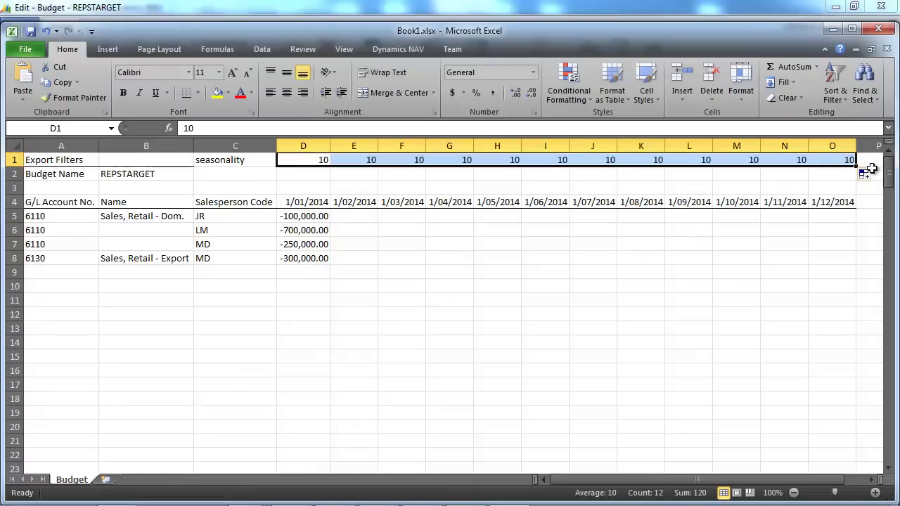
pyautogui.click(262, 175)
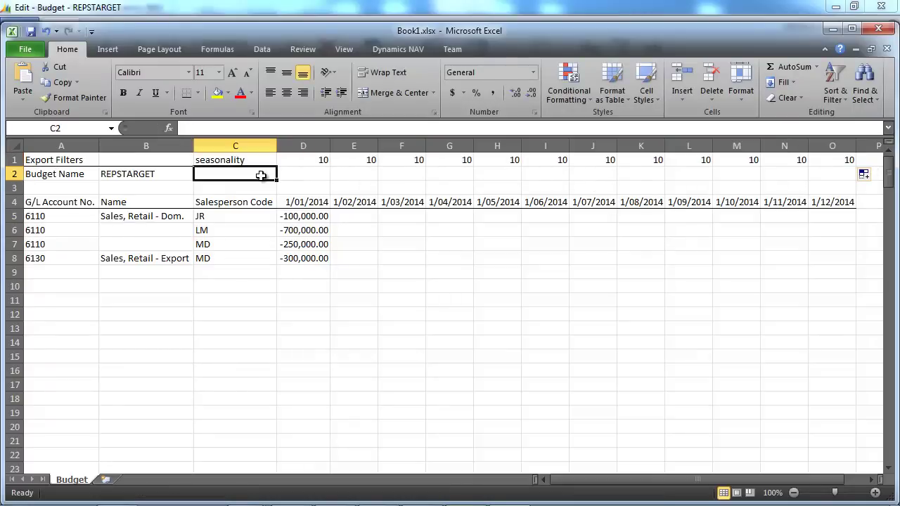
# Put a SUM of D1:O1 in C2 and narrow column B.
pyautogui.click(791, 67)
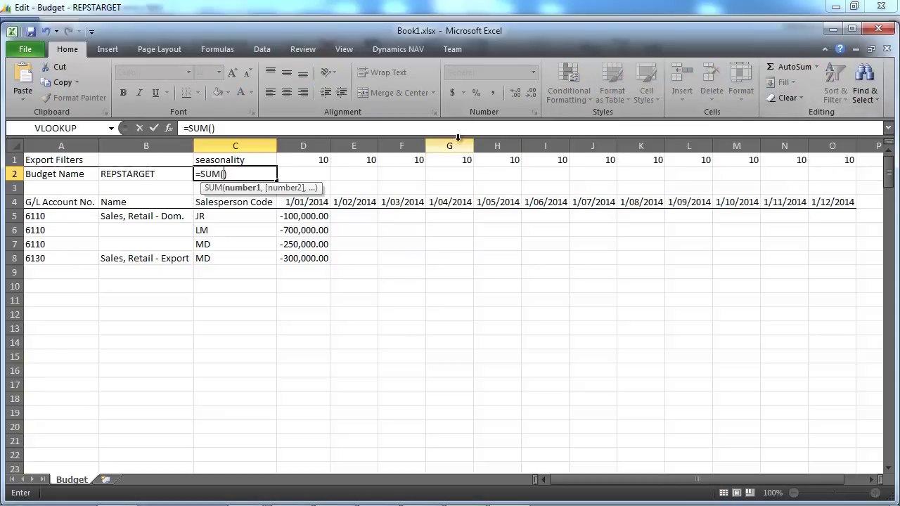
pyautogui.moveTo(324, 160); pyautogui.dragTo(831, 148)
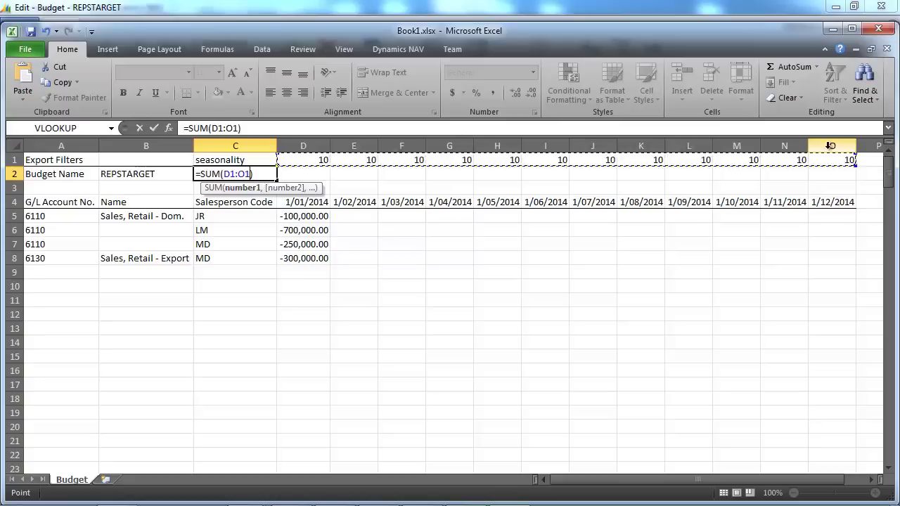
pyautogui.press('Return')
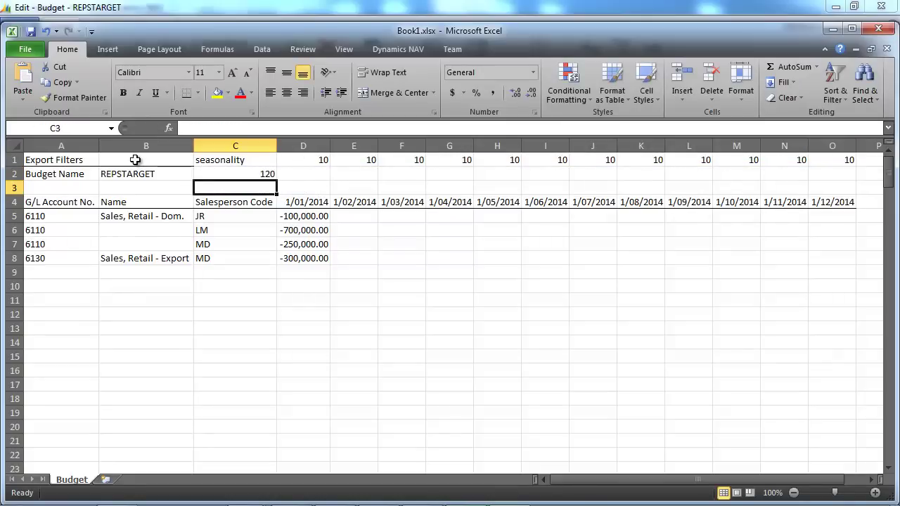
pyautogui.moveTo(193, 149); pyautogui.dragTo(140, 148)
# Lower the January, February, November and December weights to 5.
pyautogui.click(261, 160)
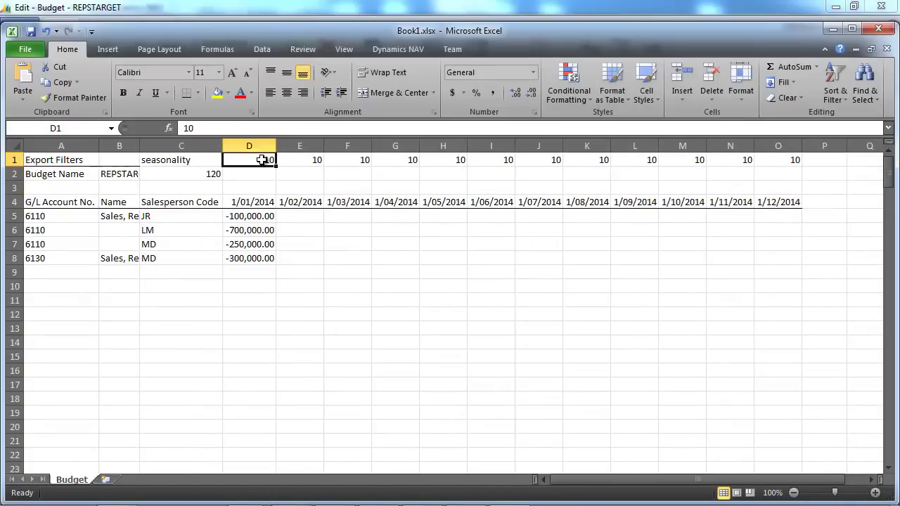
pyautogui.write('5')
pyautogui.press('Tab')
pyautogui.write('5')
pyautogui.press('Tab')
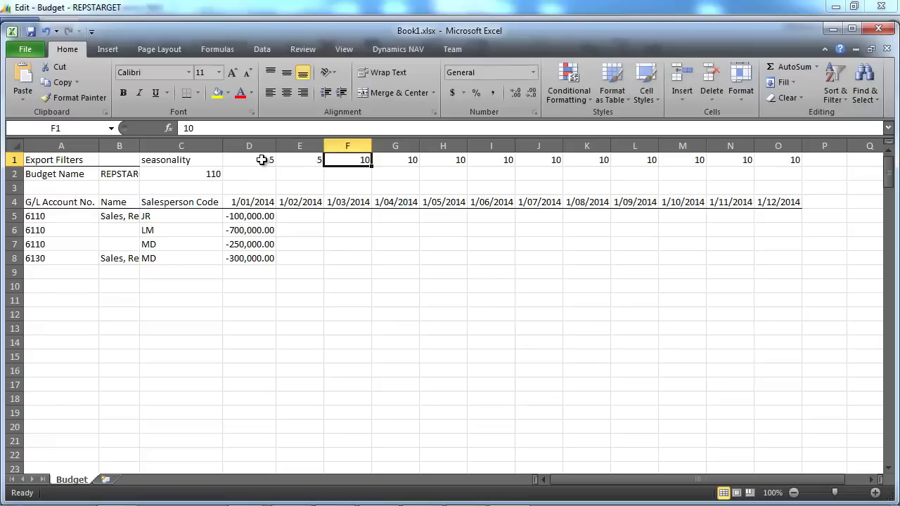
pyautogui.press('Tab')
pyautogui.press('Tab')
pyautogui.press('Tab')
pyautogui.press('Tab')
pyautogui.press('Tab')
pyautogui.press('Tab')
pyautogui.press('Tab')
pyautogui.press('Tab')
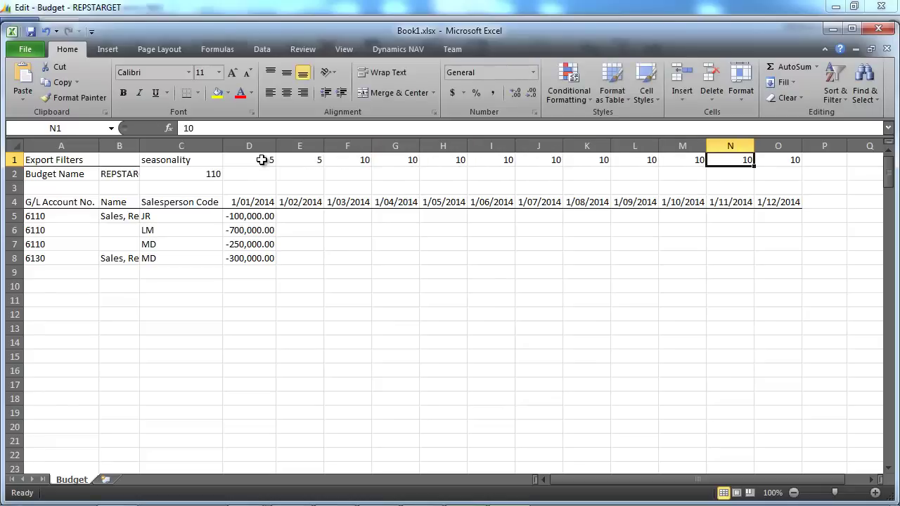
pyautogui.write('5')
pyautogui.press('Tab')
pyautogui.write('5')
pyautogui.press('Tab')
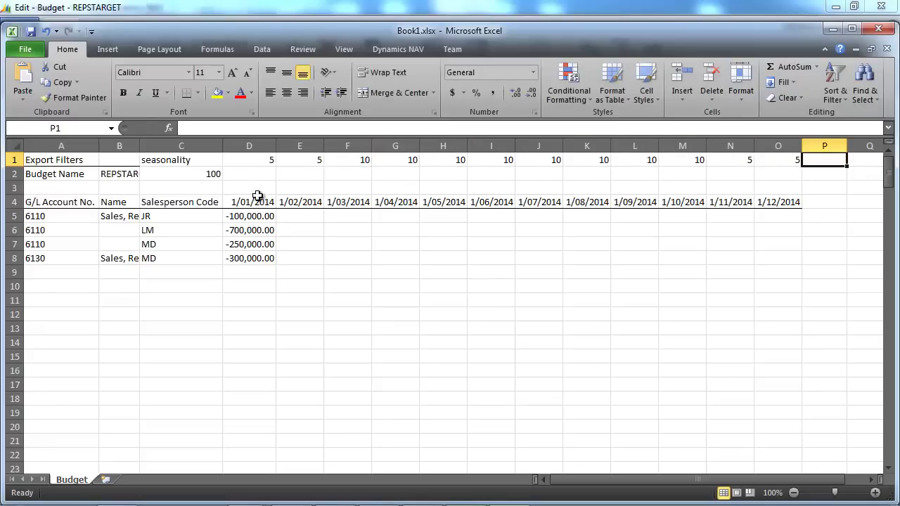
# Copy the four totals in D5:D8 and paste them as values only into P5:P8.
pyautogui.moveTo(262, 218); pyautogui.dragTo(263, 256)
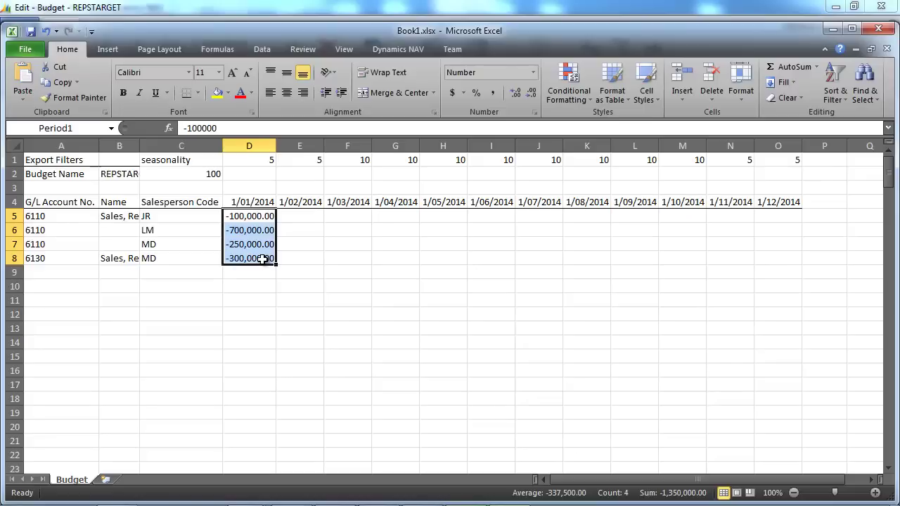
pyautogui.hotkey('ctrl', 'c')
pyautogui.click(815, 215)
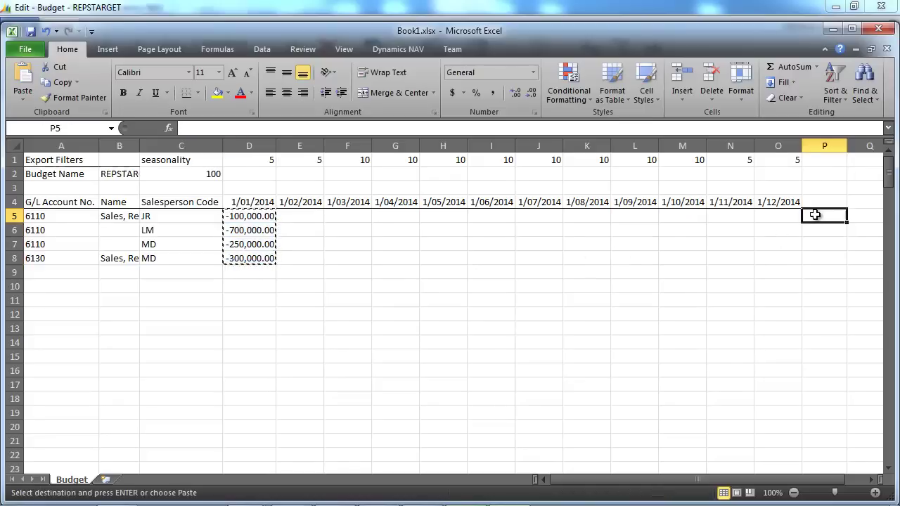
pyautogui.write('v')
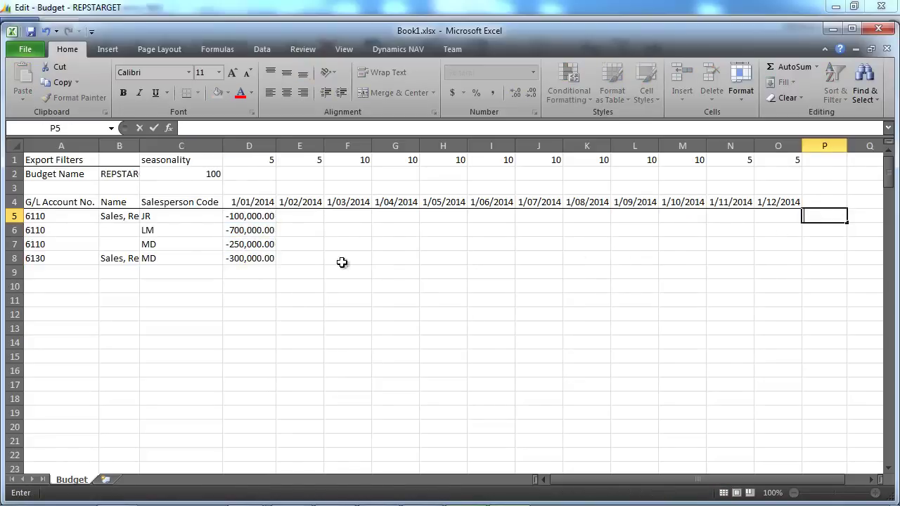
pyautogui.moveTo(252, 213); pyautogui.dragTo(244, 258)
pyautogui.rightClick(244, 258)
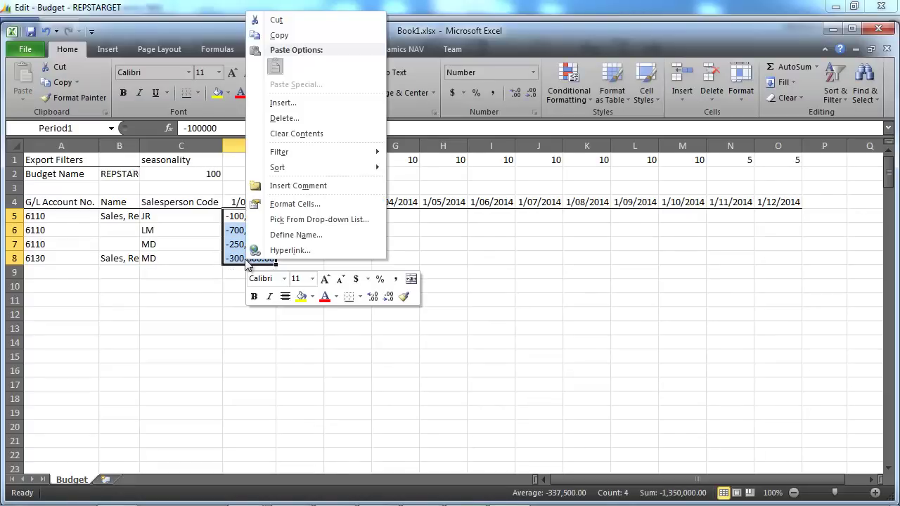
pyautogui.click(277, 37)
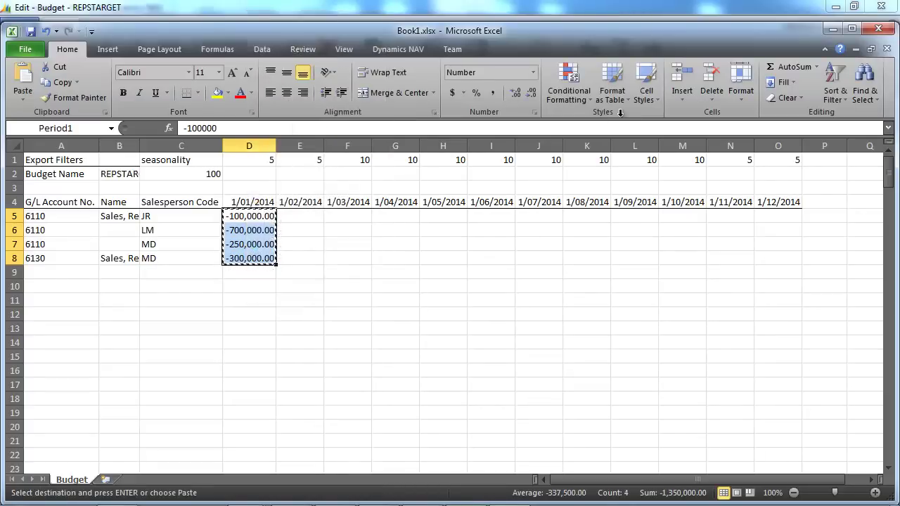
pyautogui.click(824, 219)
pyautogui.rightClick(825, 221)
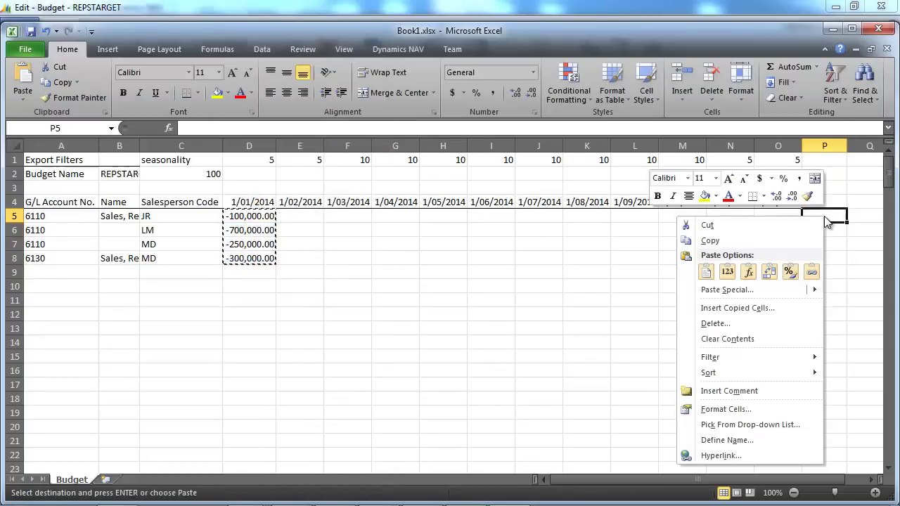
pyautogui.click(716, 291)
pyautogui.click(618, 235)
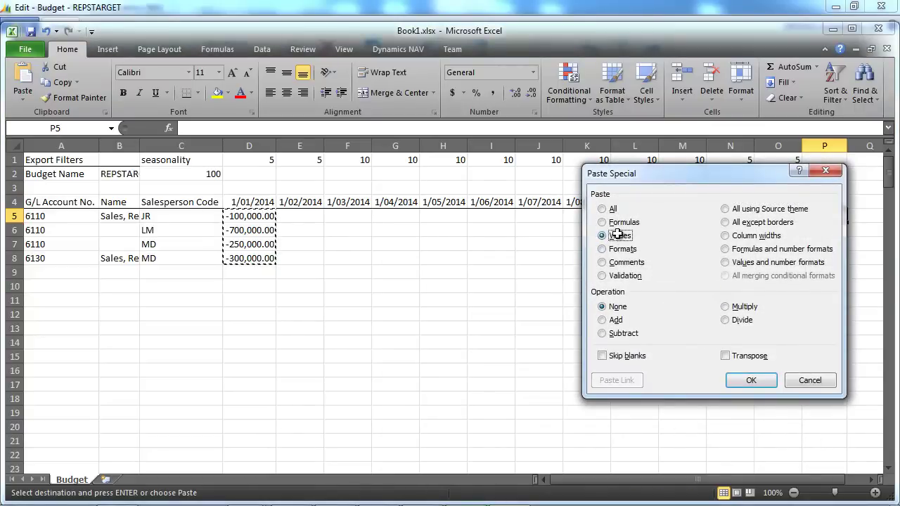
pyautogui.press('Return')
# Drop the stray selection on an empty cell and cancel the copy marquee on D5:D8.
pyautogui.moveTo(607, 322); pyautogui.dragTo(345, 255)
pyautogui.click(345, 271)
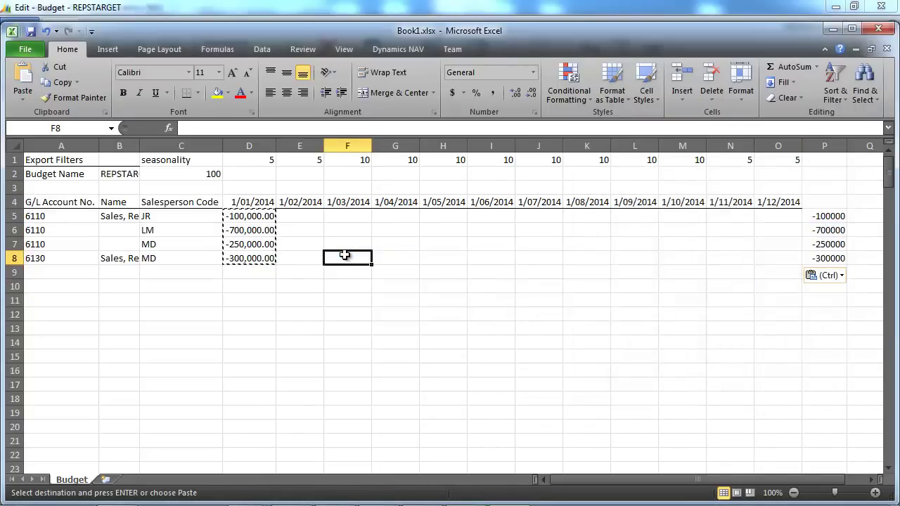
pyautogui.press('Down')
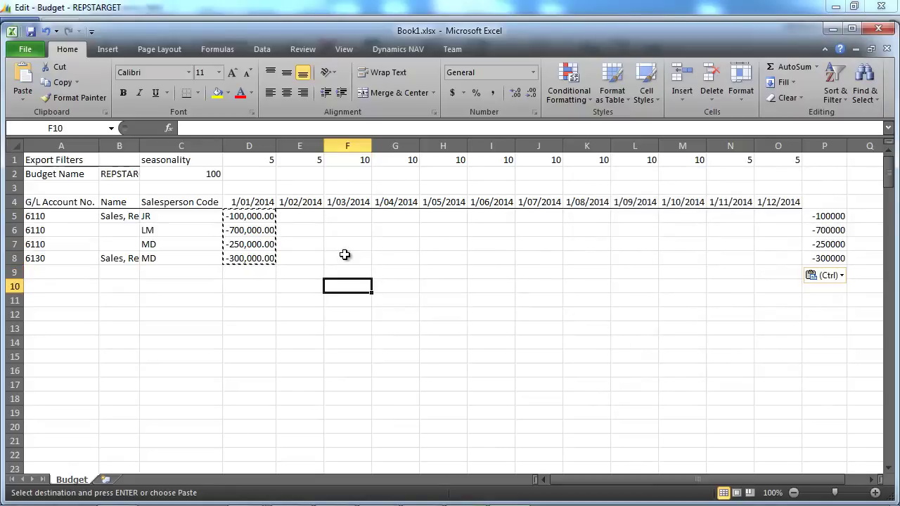
pyautogui.press('Up')
pyautogui.press('Escape')
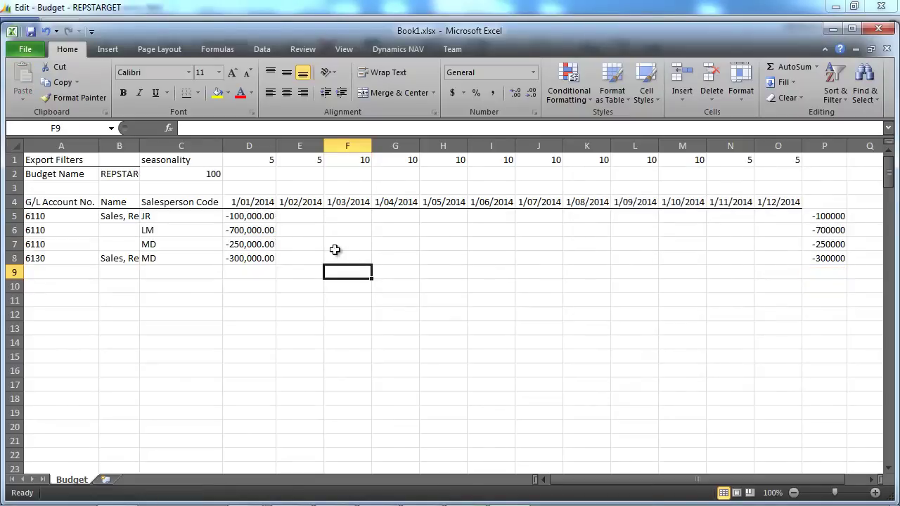
# Enter the formula =P5*D1/100 in D5.
pyautogui.click(268, 216)
pyautogui.write('=')
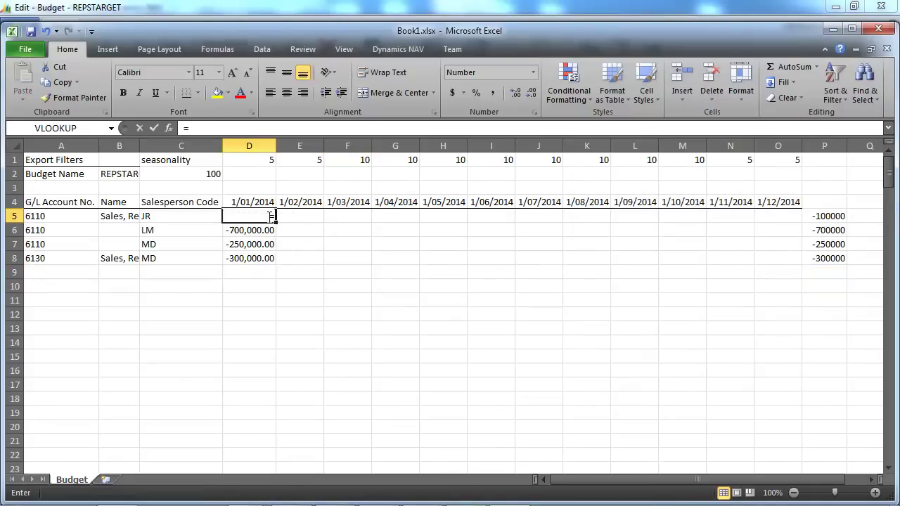
pyautogui.click(827, 218)
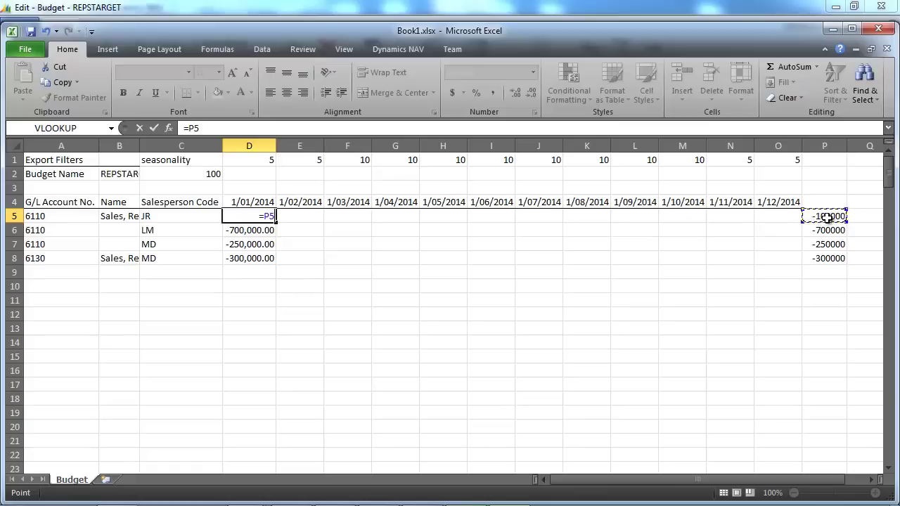
pyautogui.write('*')
pyautogui.click(266, 158)
pyautogui.write('/1')
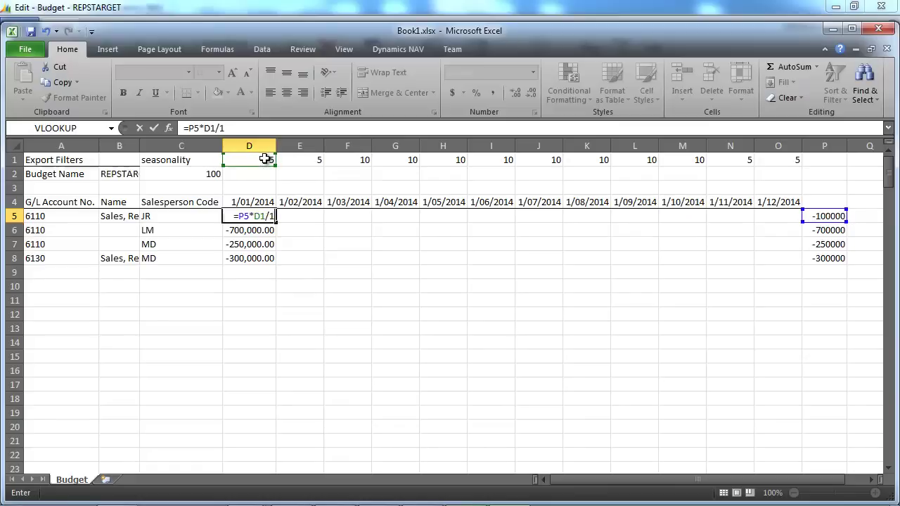
pyautogui.write('00')
pyautogui.press('Return')
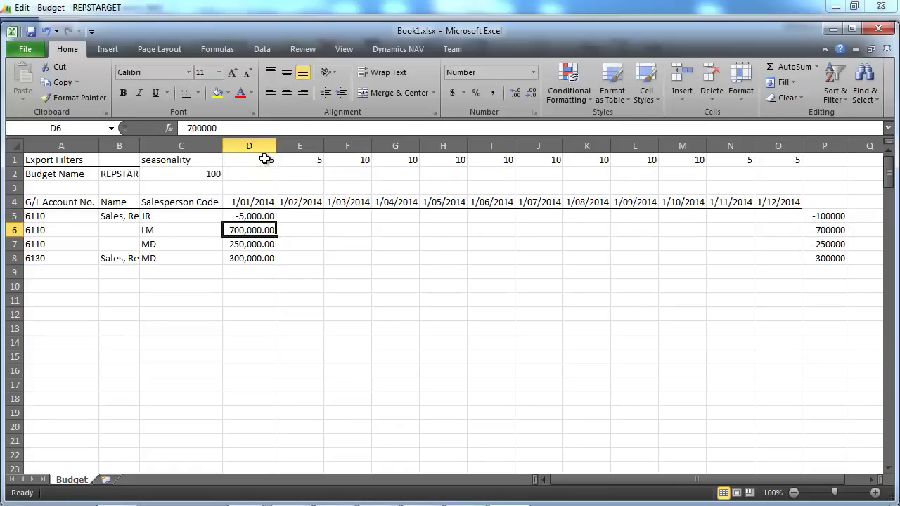
# Lock D1 as $D$1 in the D5 formula and fill it down through D8.
pyautogui.click(261, 217)
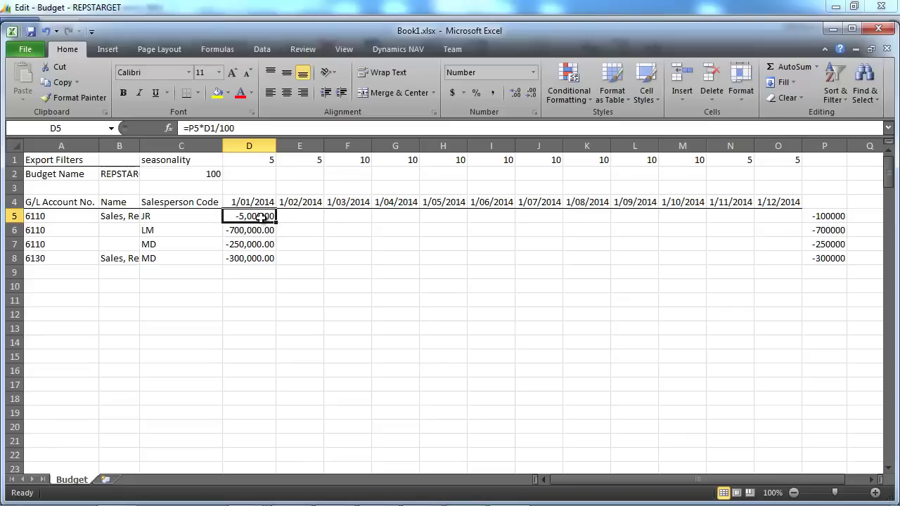
pyautogui.click(206, 129)
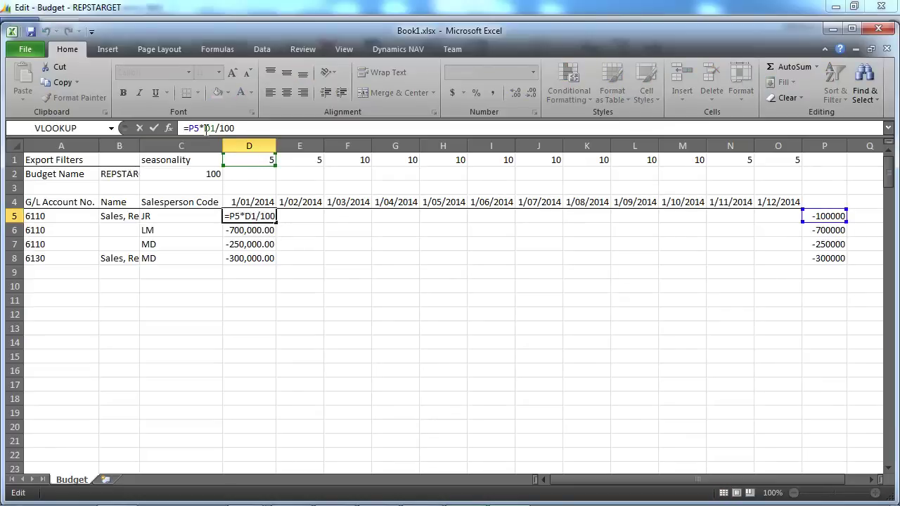
pyautogui.write('$D')
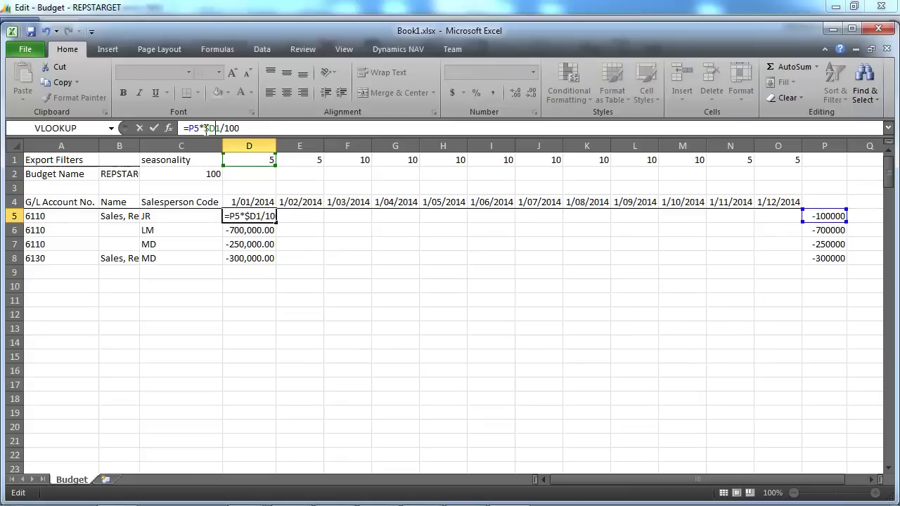
pyautogui.write('$')
pyautogui.press('Return')
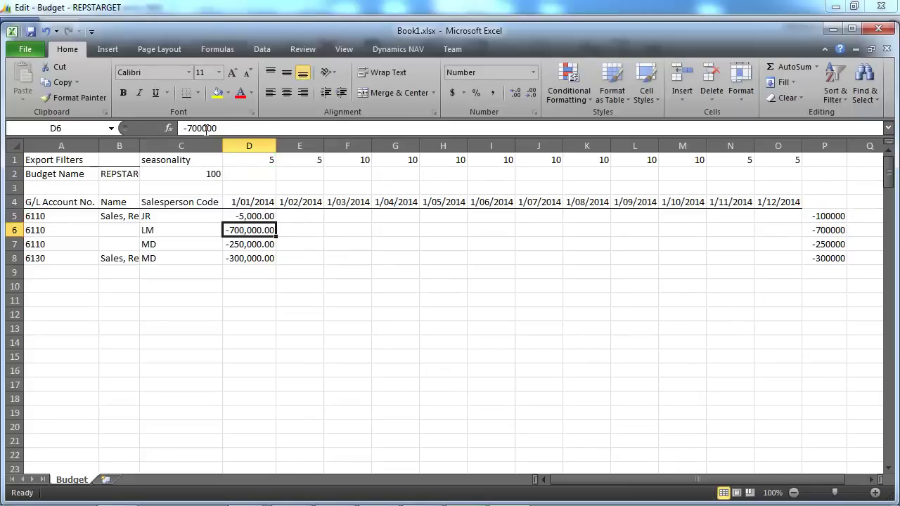
pyautogui.click(254, 216)
pyautogui.moveTo(278, 223); pyautogui.dragTo(268, 263)
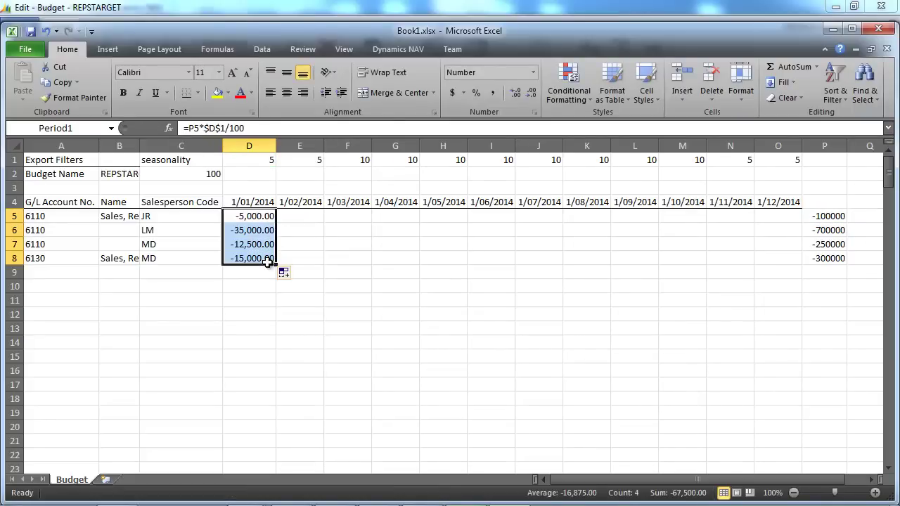
pyautogui.click(256, 217)
pyautogui.moveTo(257, 217); pyautogui.dragTo(256, 258)
# Replace $D$ with D and P with $P$ in D5:D8, giving =$P$5*D1/100.
pyautogui.hotkey('ctrl', 'h')
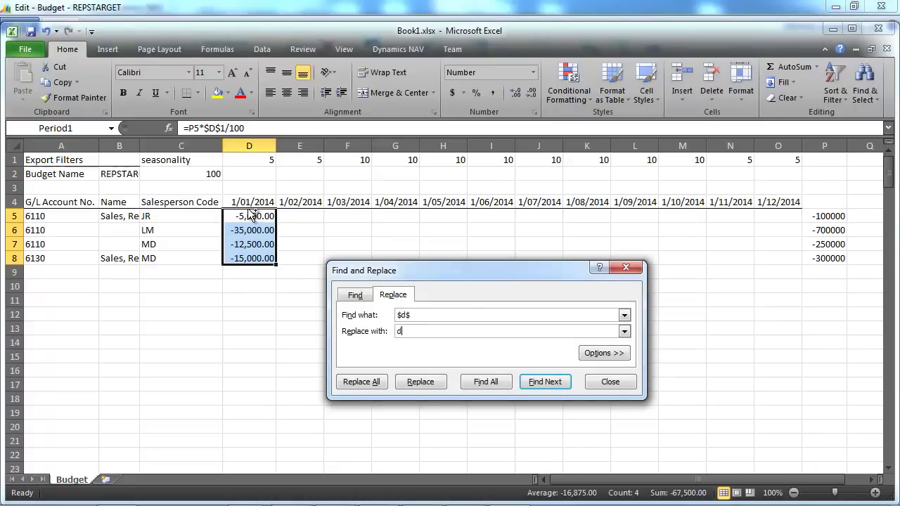
pyautogui.write('d')
pyautogui.click(363, 381)
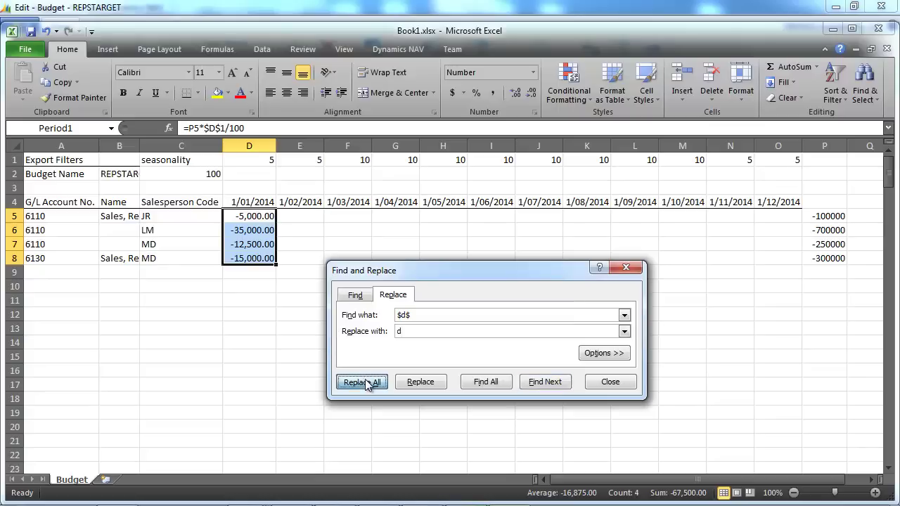
pyautogui.click(453, 296)
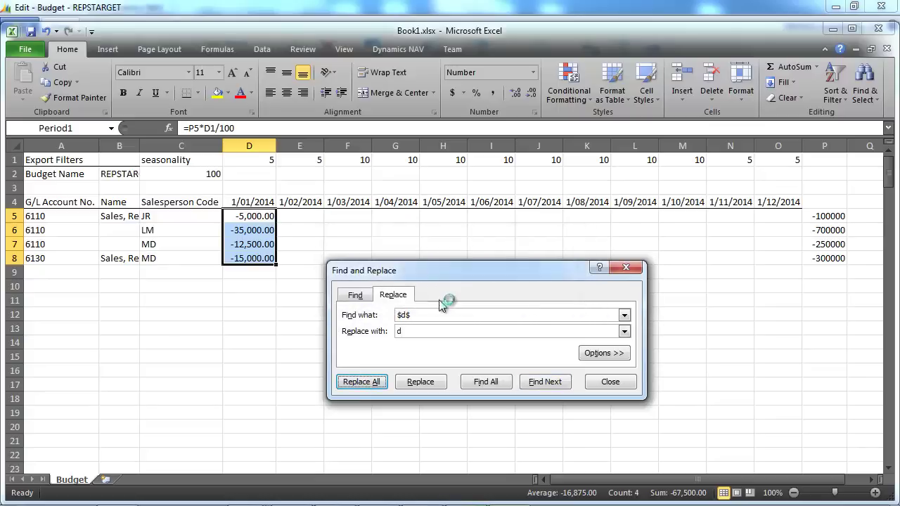
pyautogui.moveTo(415, 315); pyautogui.dragTo(359, 322)
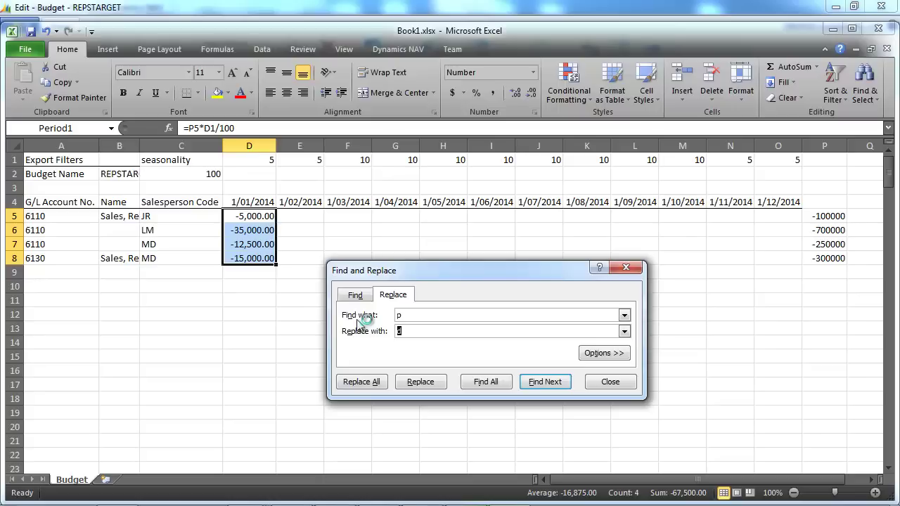
pyautogui.write('$')
pyautogui.click(361, 382)
pyautogui.click(460, 296)
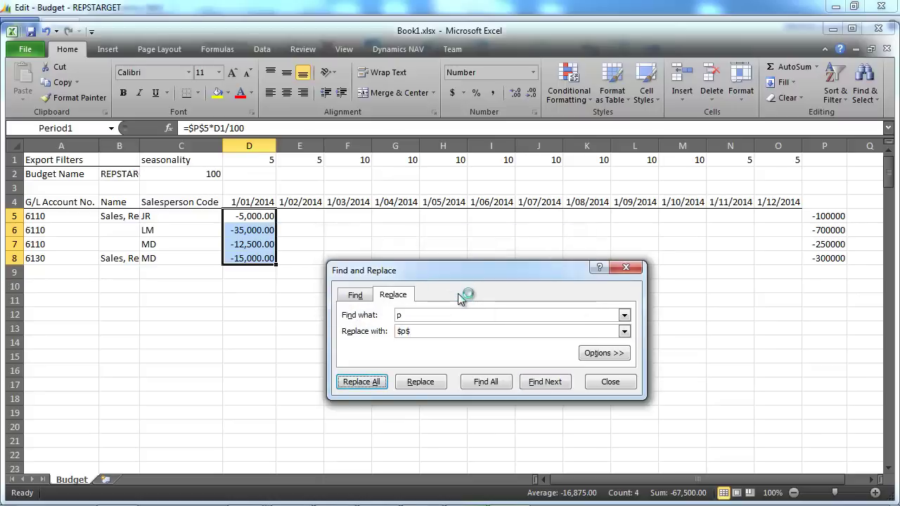
pyautogui.press('Escape')
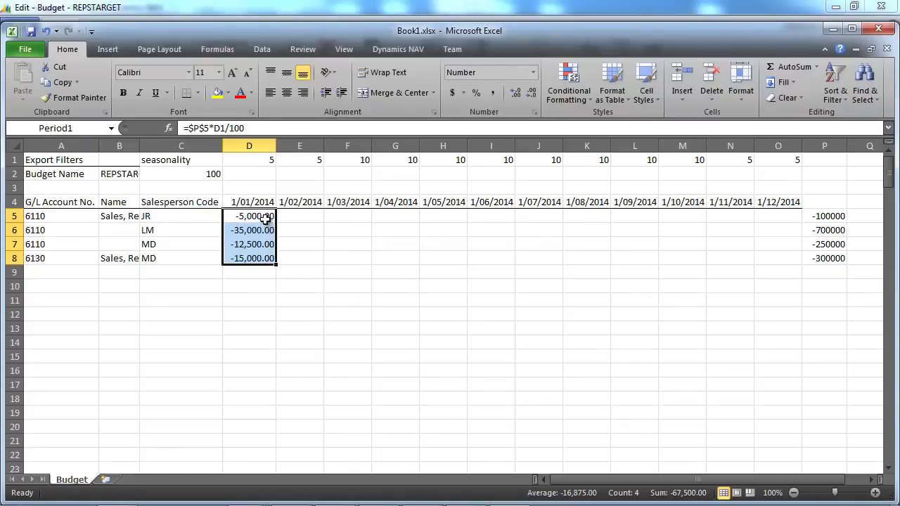
# Check the D5 formula and extend D5:D8 across to column O for all twelve months.
pyautogui.click(263, 216)
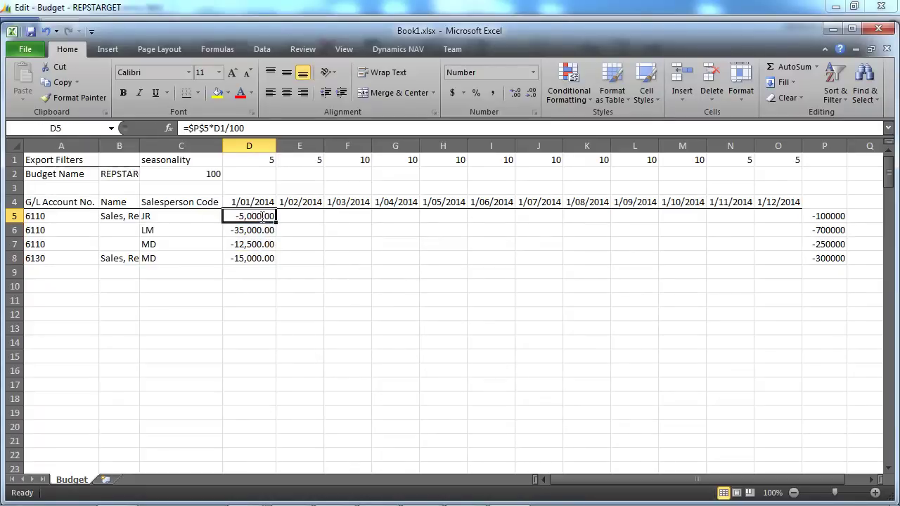
pyautogui.doubleClick(263, 216)
pyautogui.press('Escape')
pyautogui.moveTo(254, 219); pyautogui.dragTo(806, 239)
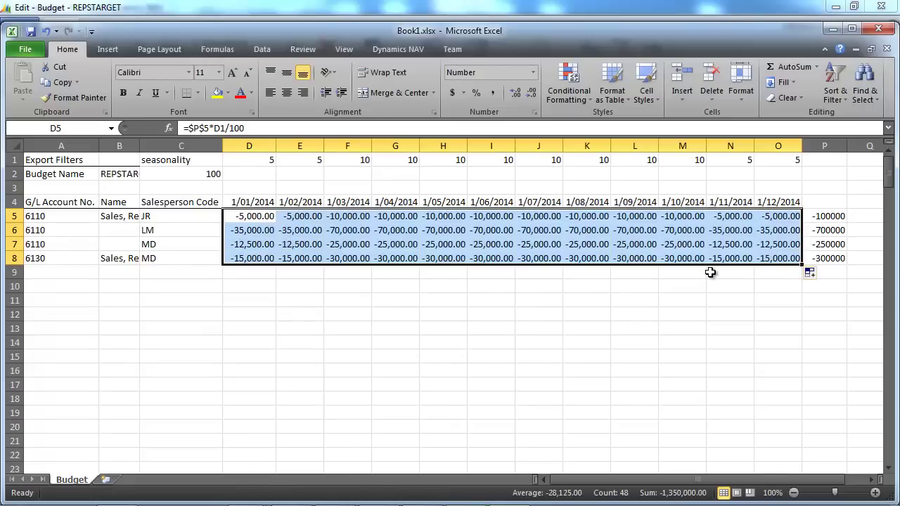
# Paste D5:O8 over itself as values, then delete the helper totals in P5:P8.
pyautogui.rightClick(539, 216)
pyautogui.click(562, 244)
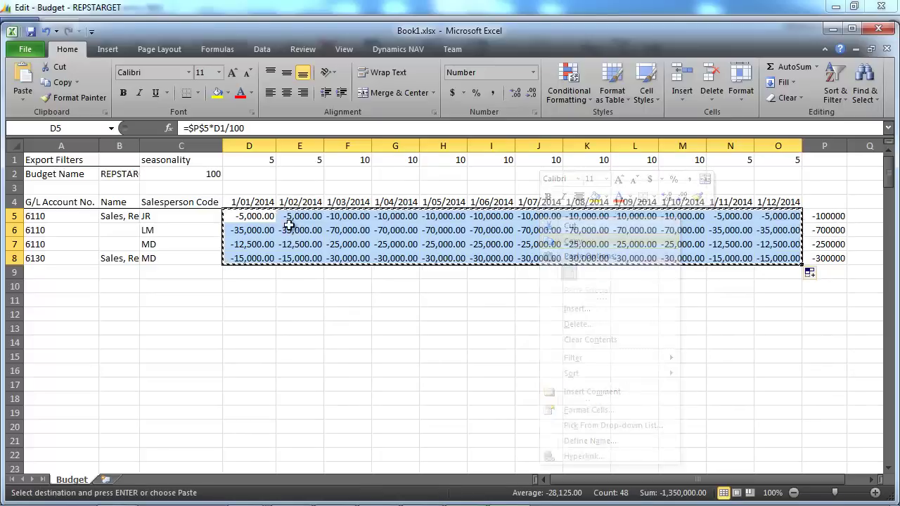
pyautogui.click(260, 218)
pyautogui.rightClick(262, 218)
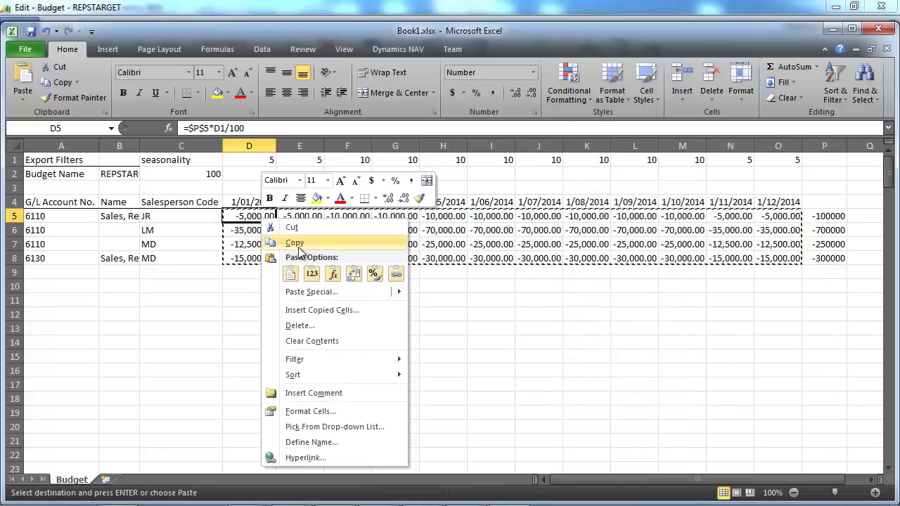
pyautogui.click(311, 291)
pyautogui.click(211, 237)
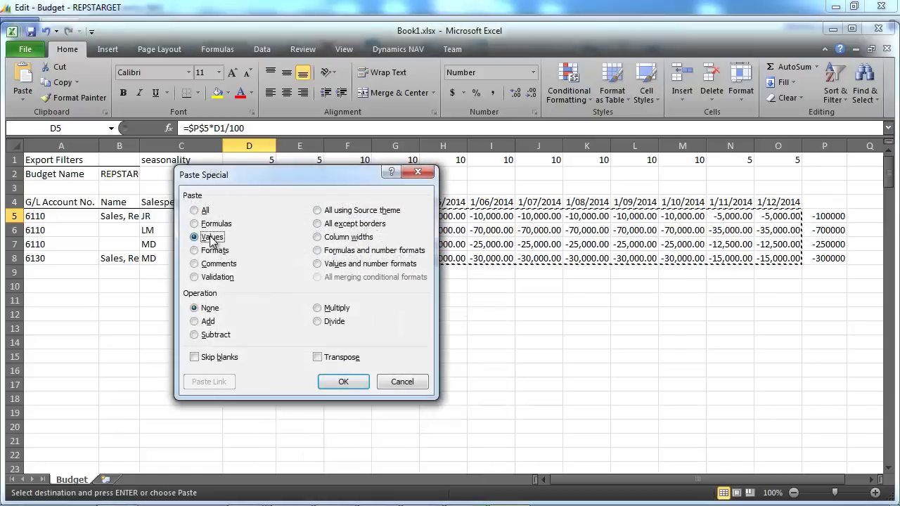
pyautogui.press('Return')
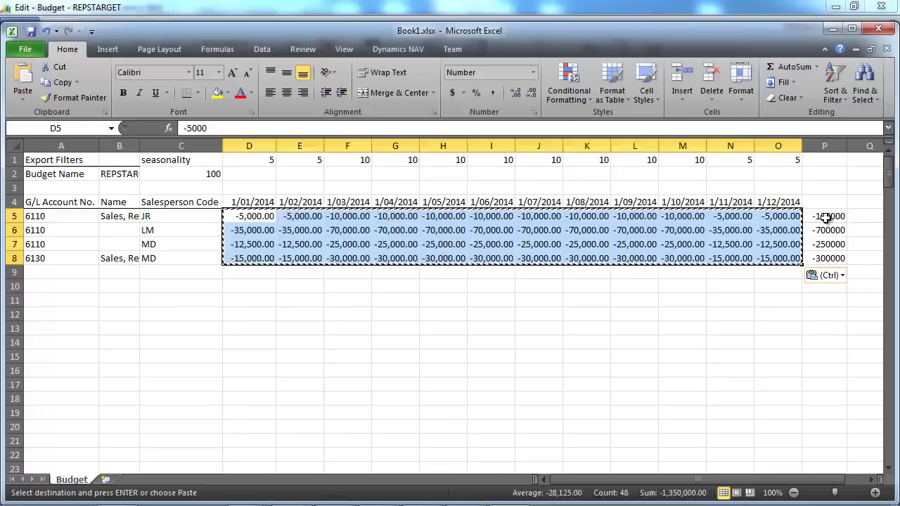
pyautogui.moveTo(821, 222); pyautogui.dragTo(828, 258)
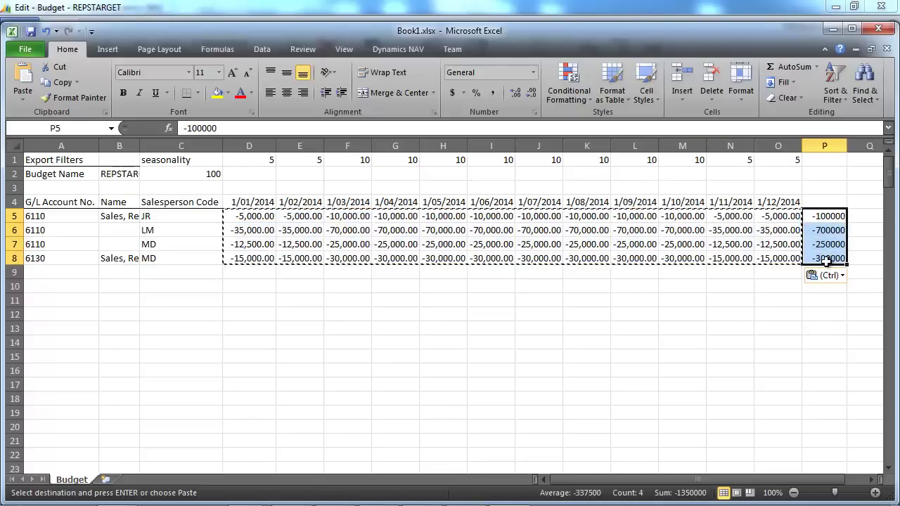
pyautogui.press('Delete')
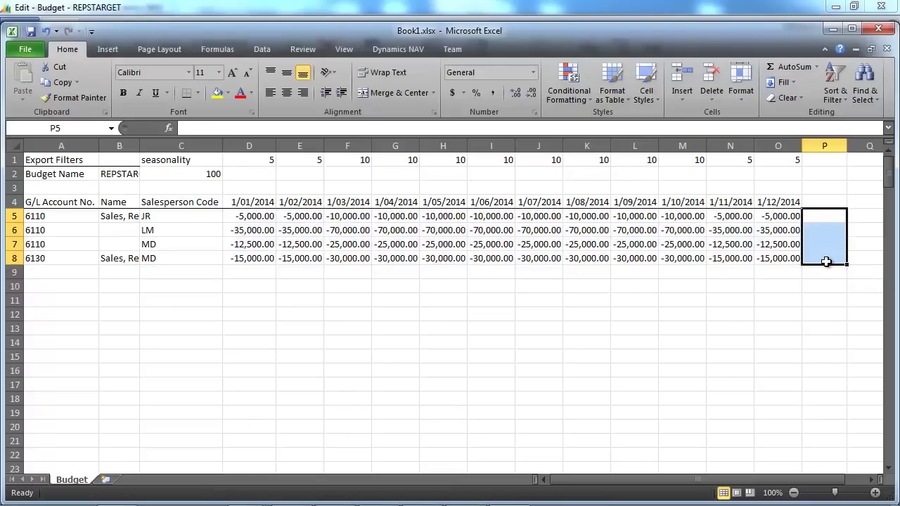
# Save the workbook with Save As to the Desktop under the file name salesrepbudget.
pyautogui.click(26, 50)
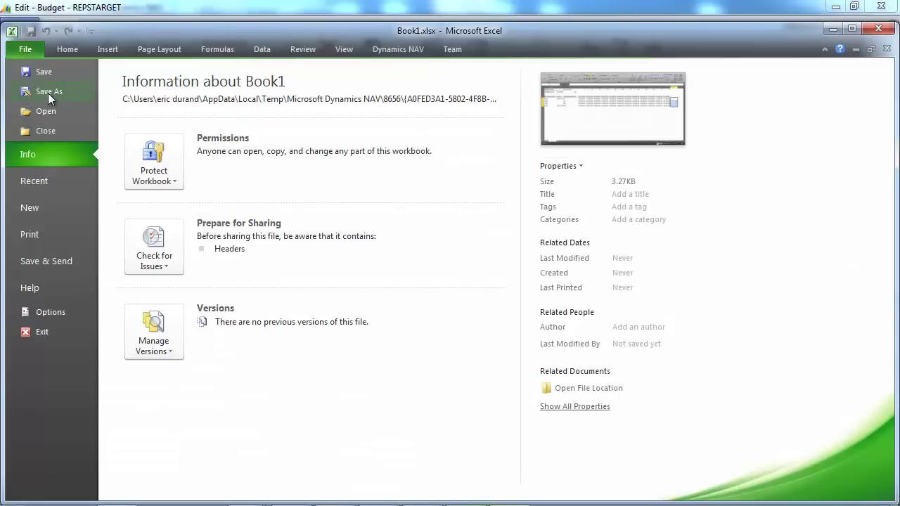
pyautogui.click(47, 92)
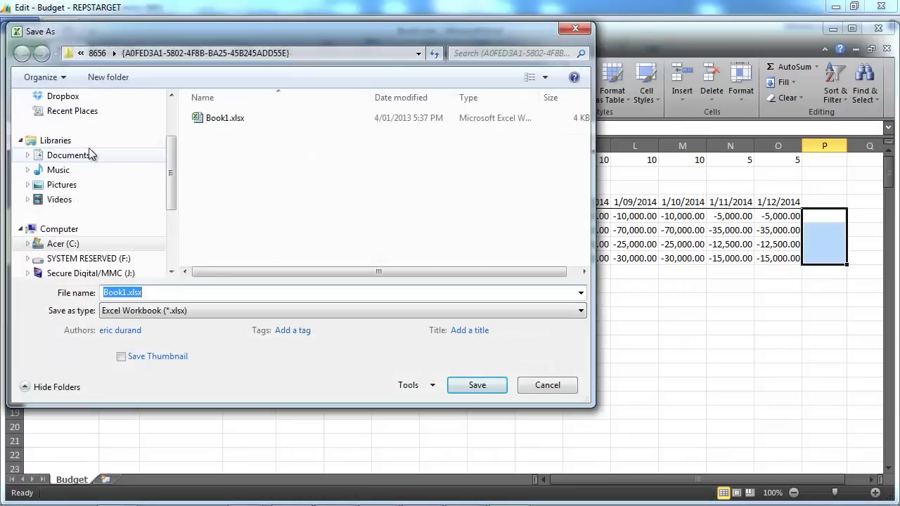
pyautogui.moveTo(170, 175); pyautogui.dragTo(171, 137)
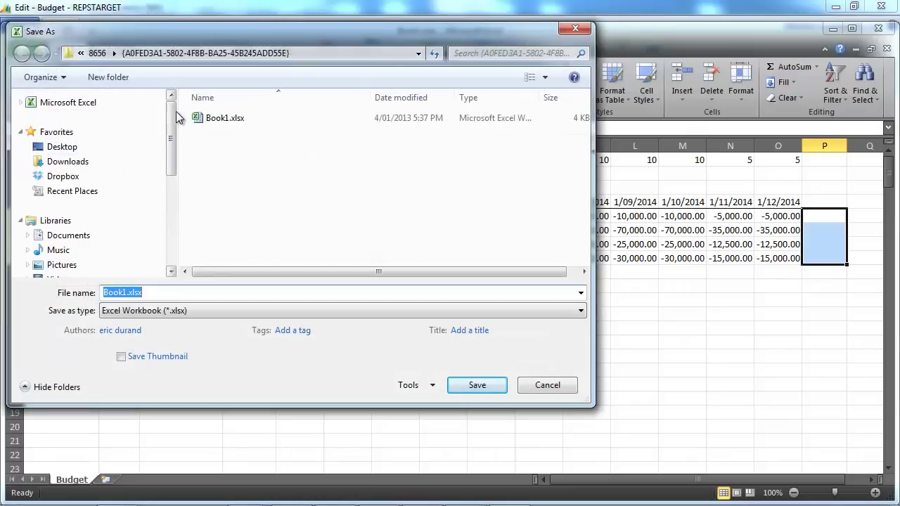
pyautogui.click(71, 149)
pyautogui.click(153, 293)
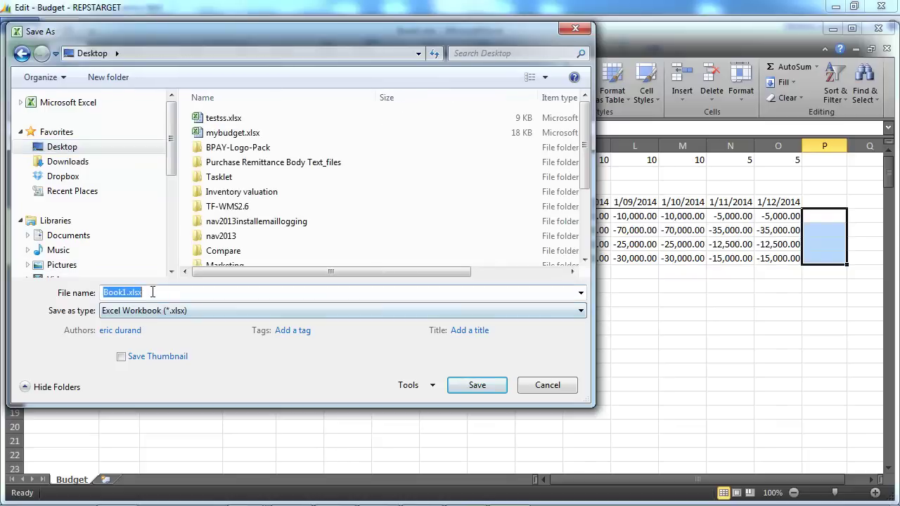
pyautogui.write('salesrepbudget')
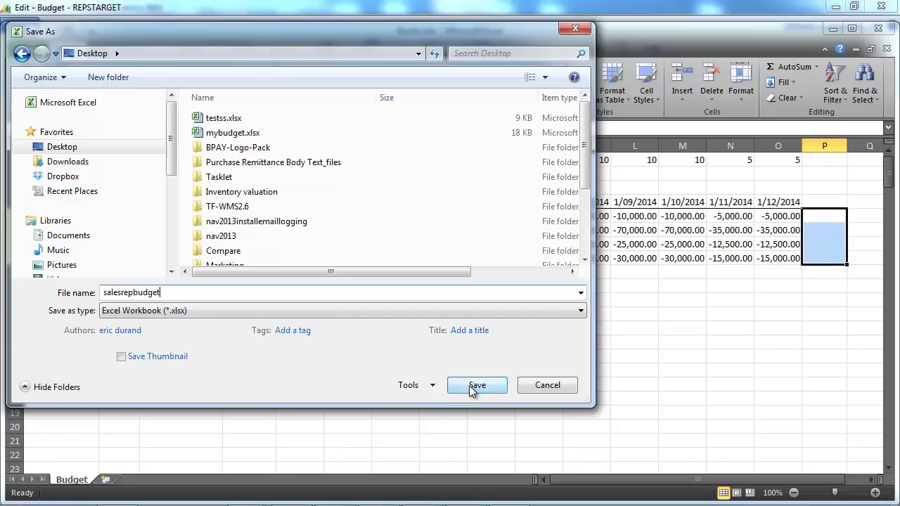
pyautogui.click(474, 386)
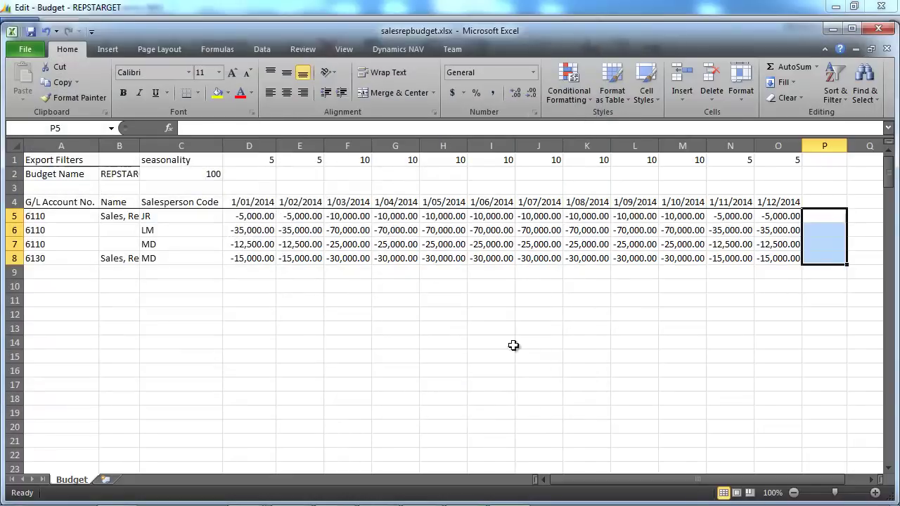
# Close Excel and choose salesrepbudget.xlsx as the file for Import from Excel.
pyautogui.click(878, 29)
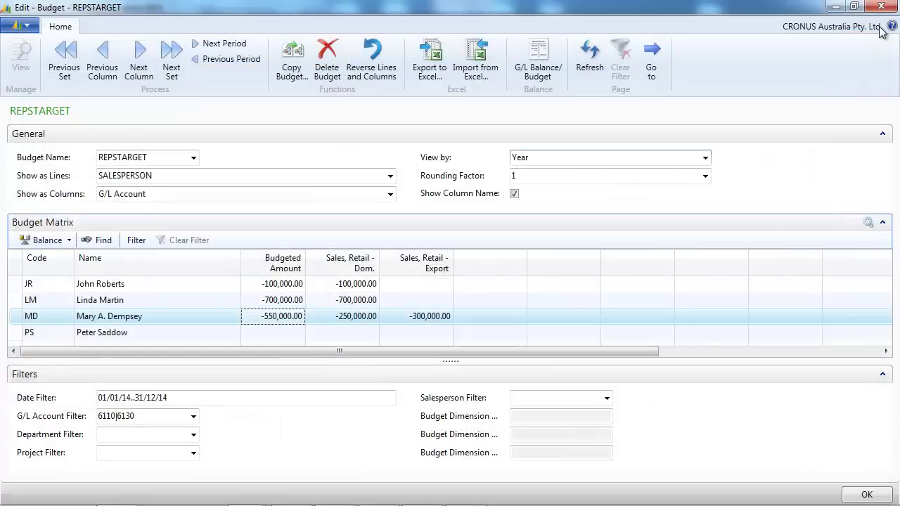
pyautogui.click(476, 60)
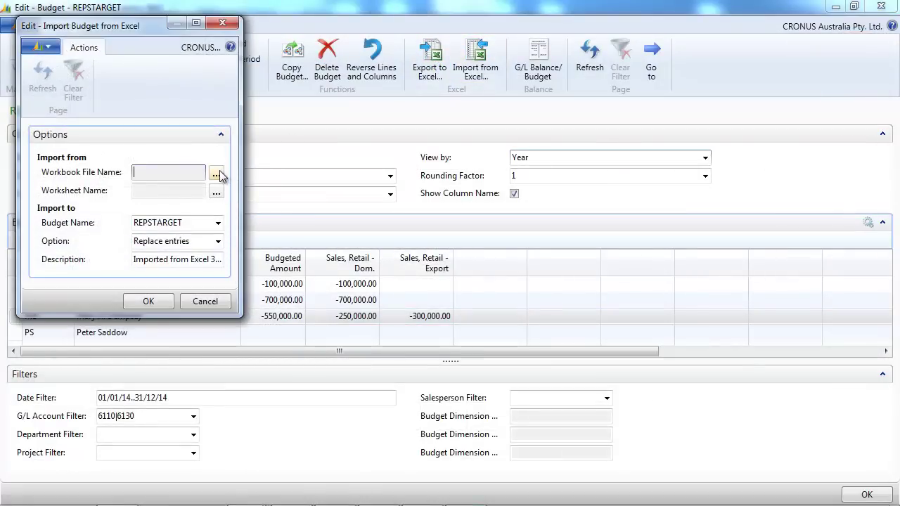
pyautogui.click(219, 171)
pyautogui.click(296, 138)
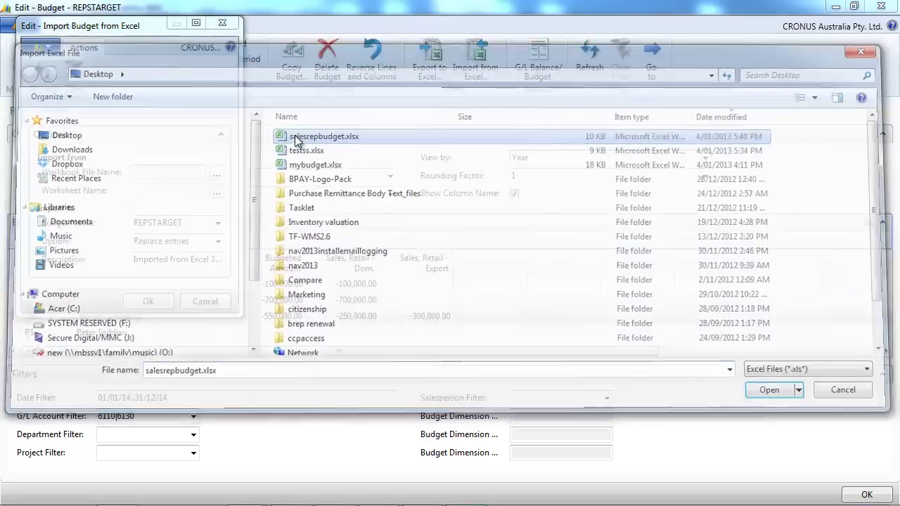
pyautogui.click(118, 191)
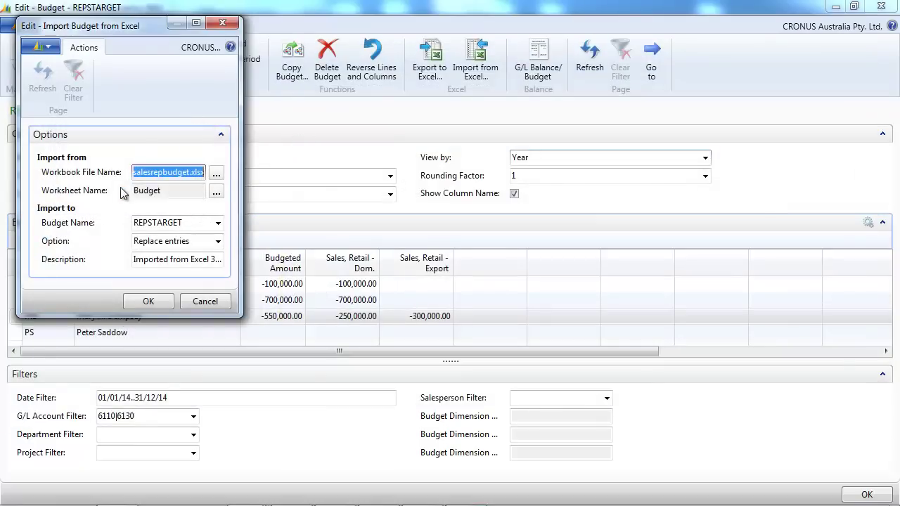
# Run the import into REPSTARGET, confirming replacement of the existing budget entries.
pyautogui.click(157, 301)
pyautogui.press('Return')
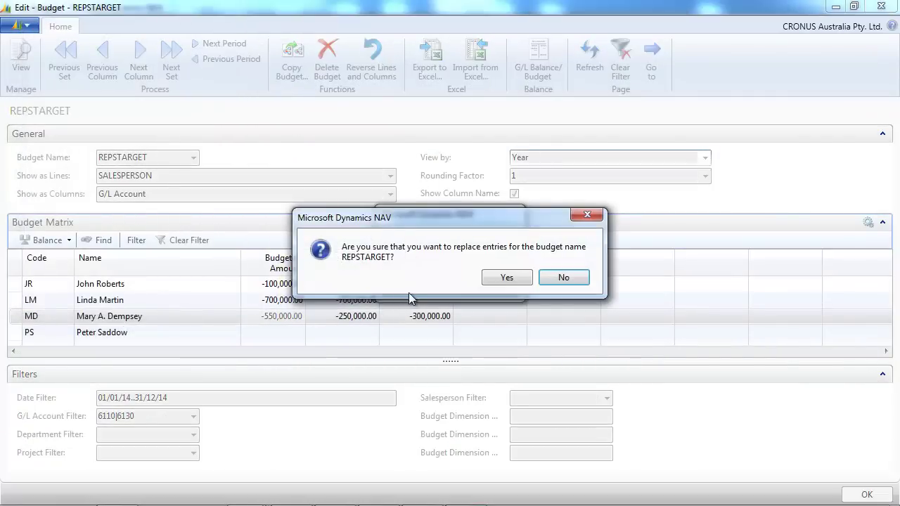
pyautogui.click(499, 279)
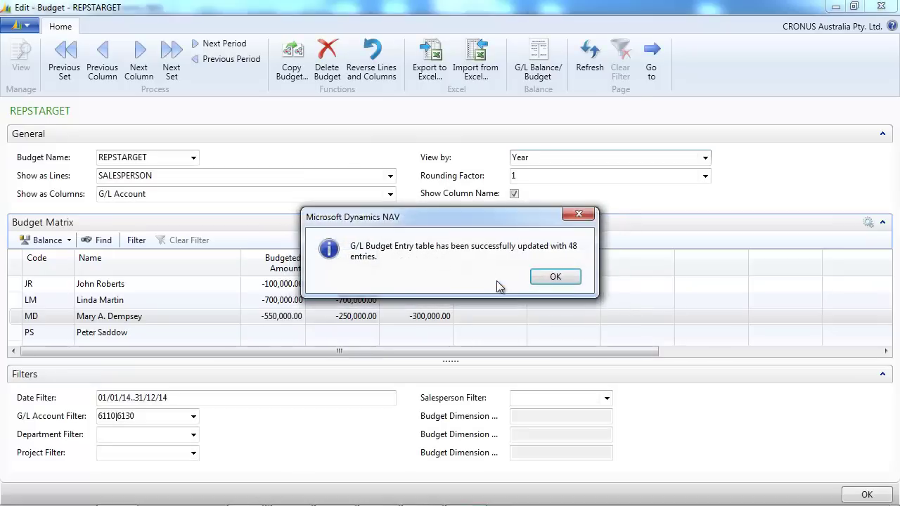
pyautogui.click(539, 278)
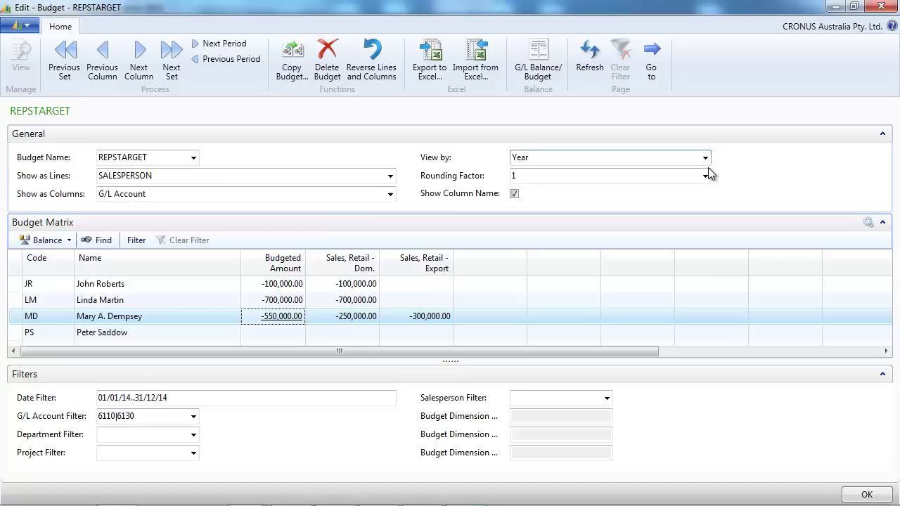
# Show the REPSTARGET matrix columns as Period, viewed by Month.
pyautogui.click(390, 200)
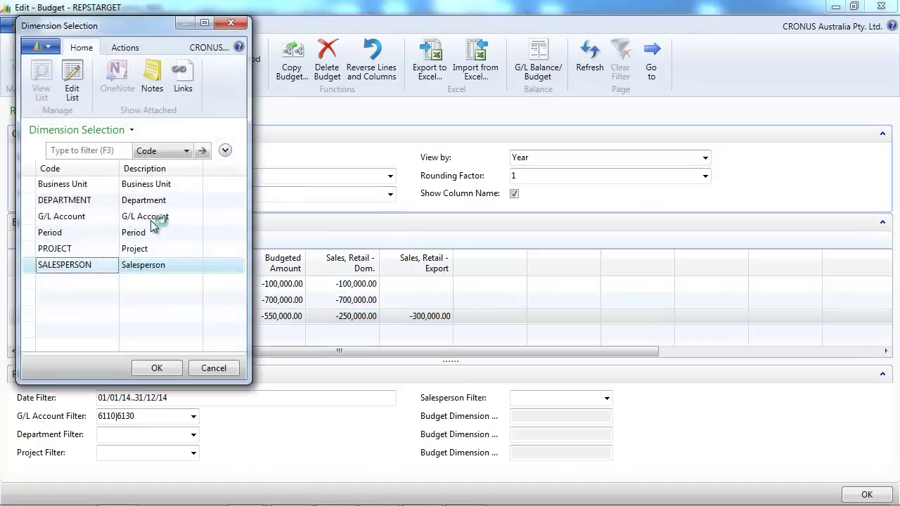
pyautogui.doubleClick(150, 235)
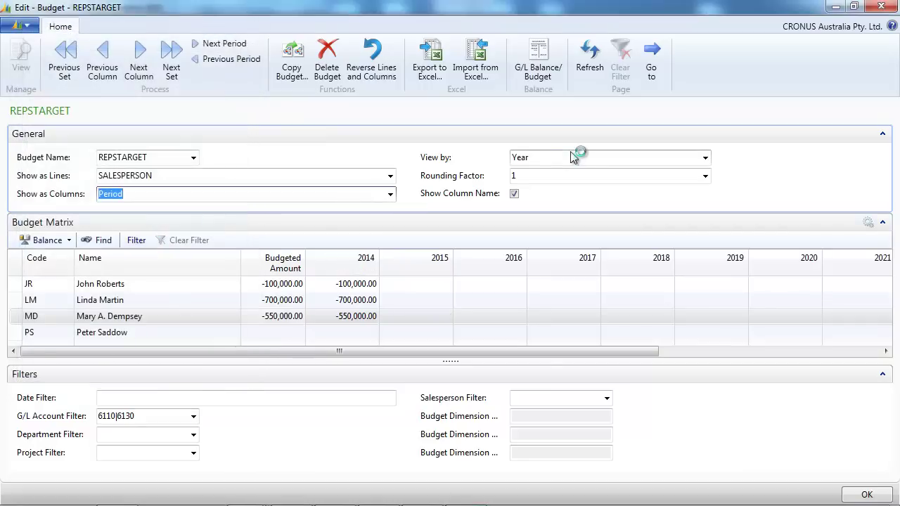
pyautogui.click(704, 158)
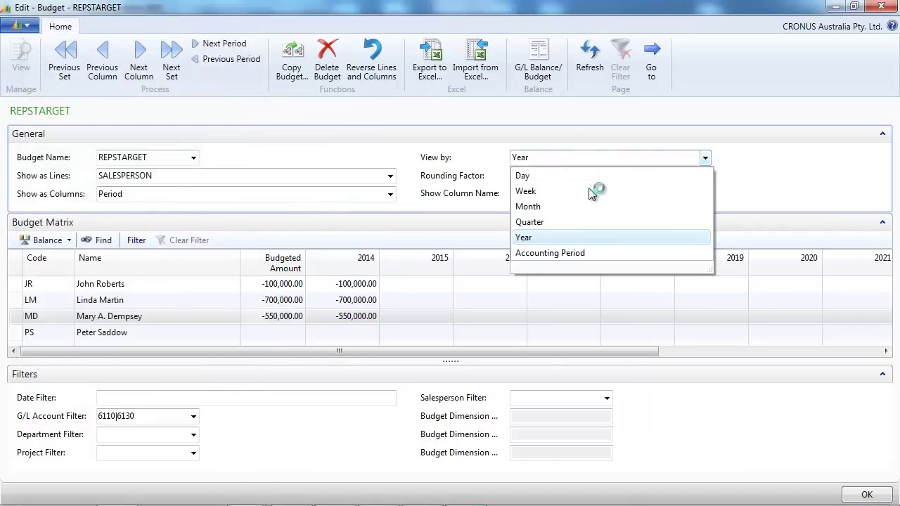
pyautogui.click(537, 208)
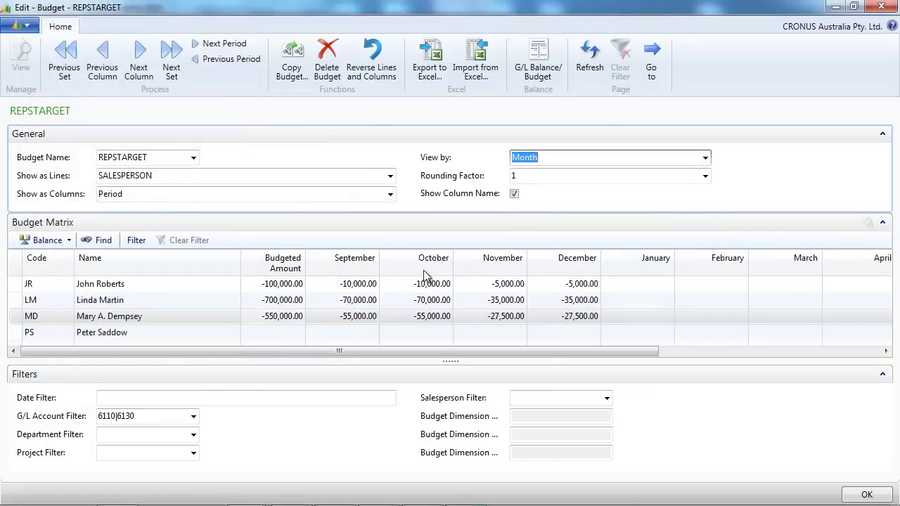
# Drill into a salesperson's September amount, then step the month columns back to earlier months.
pyautogui.click(364, 289)
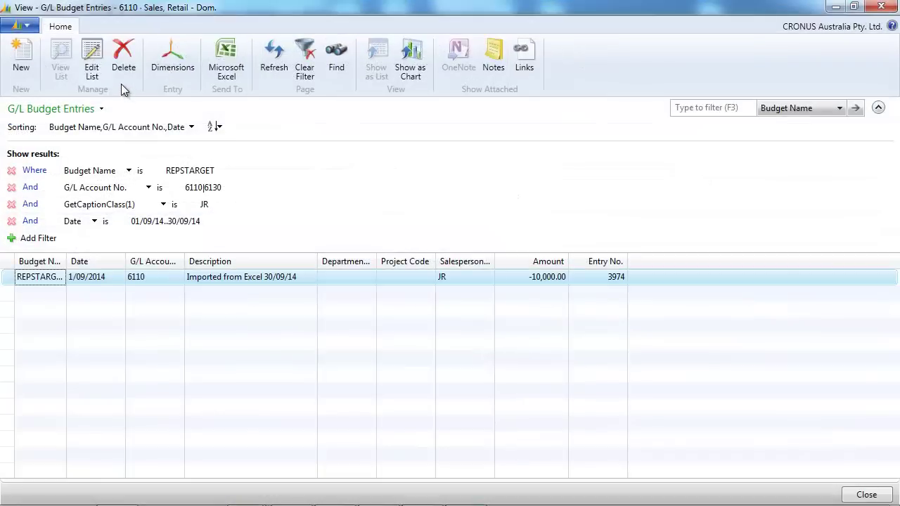
pyautogui.press('Escape')
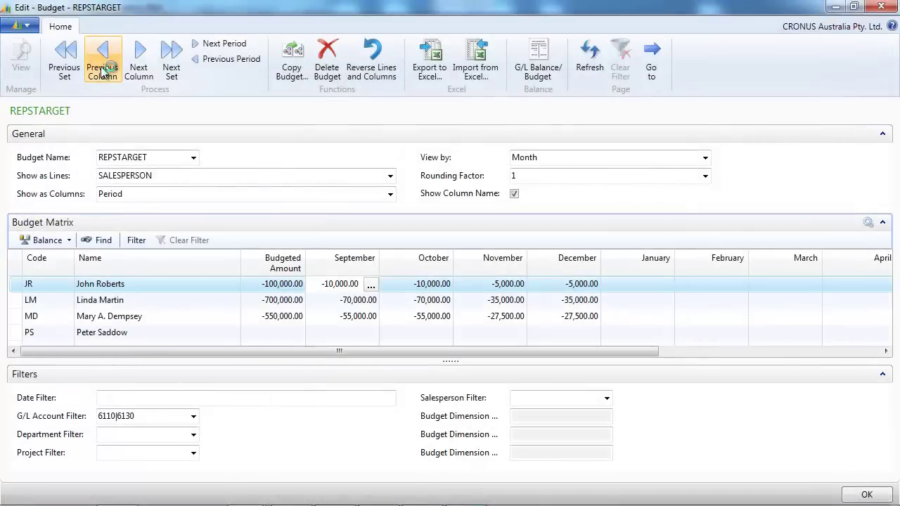
pyautogui.click(102, 70)
pyautogui.click(102, 70)
pyautogui.click(102, 70)
pyautogui.click(102, 70)
pyautogui.click(102, 70)
pyautogui.click(102, 70)
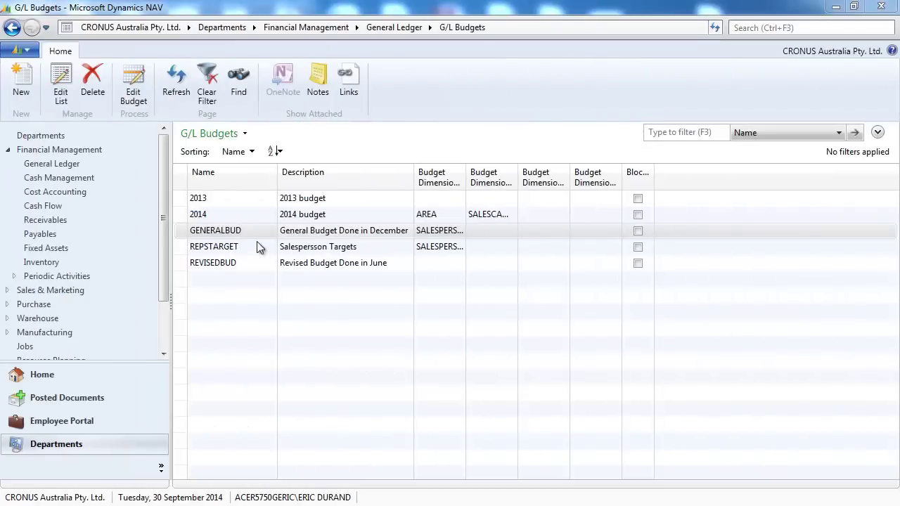
# Open GENERALBUD for editing, review the 6110 budget entries, and start the Excel export.
pyautogui.click(141, 91)
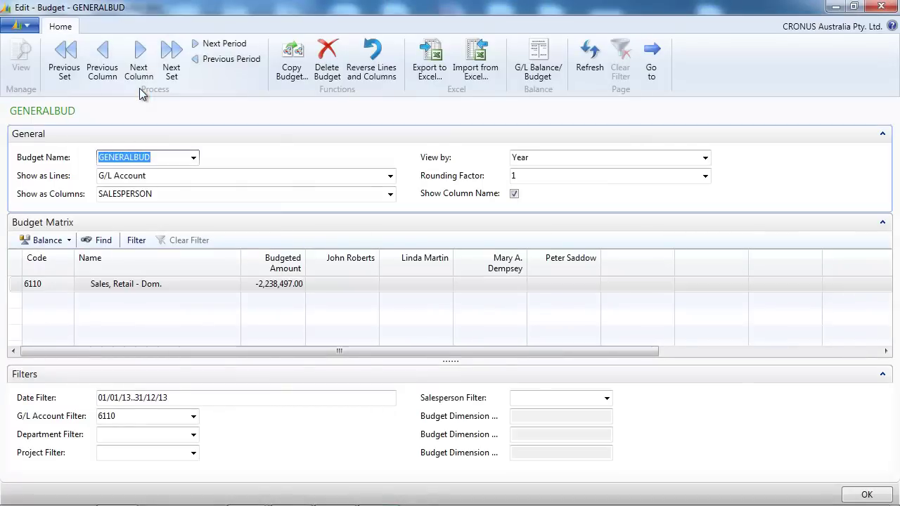
pyautogui.rightClick(267, 289)
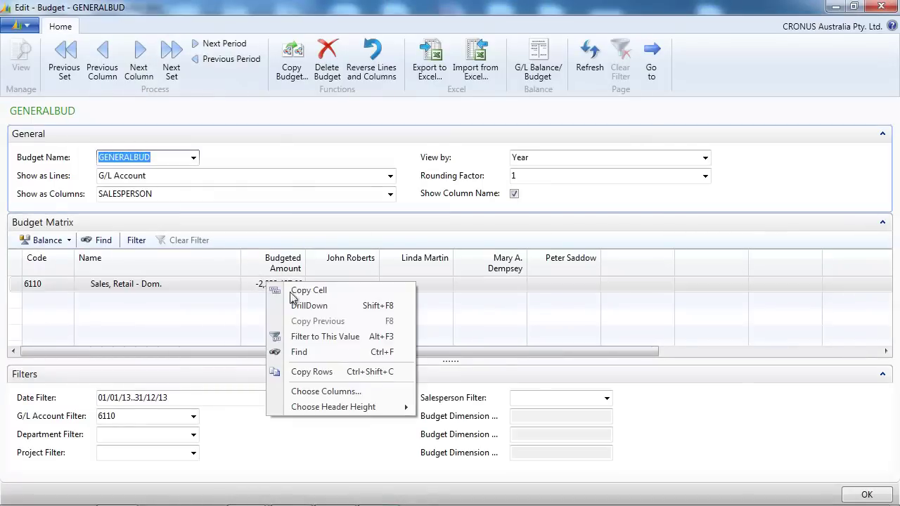
pyautogui.click(310, 310)
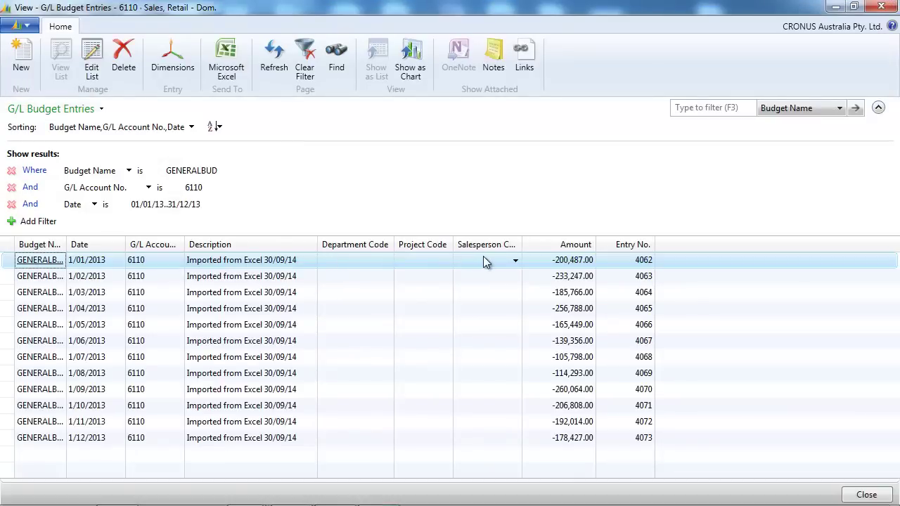
pyautogui.press('Escape')
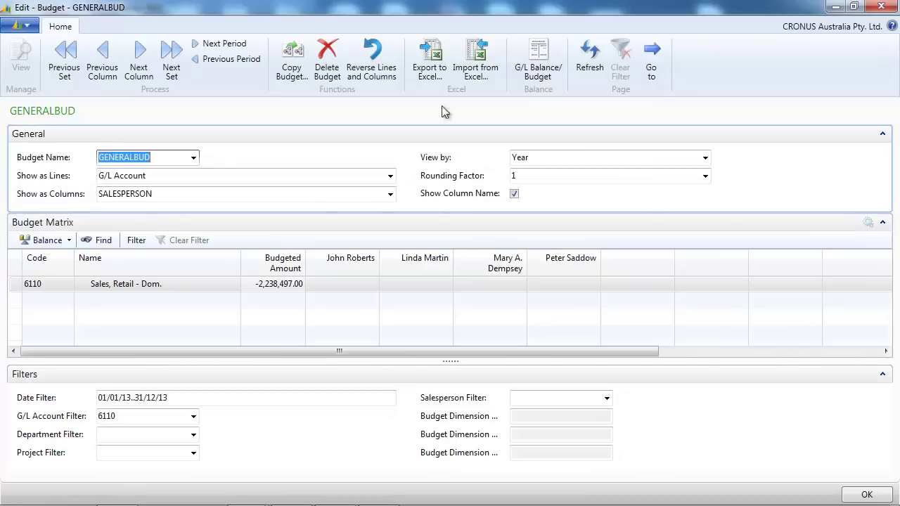
pyautogui.click(432, 64)
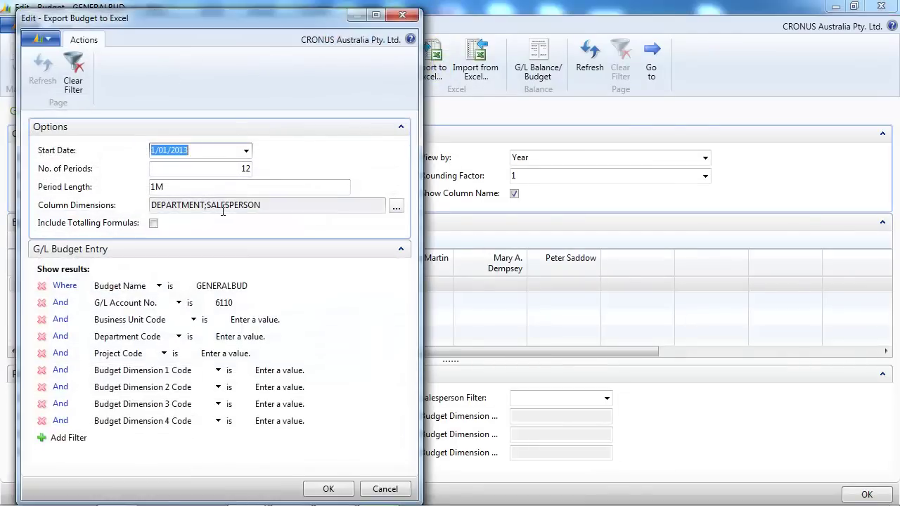
# Export the budget to a new workbook and copy the 6110 row 5.
pyautogui.click(328, 490)
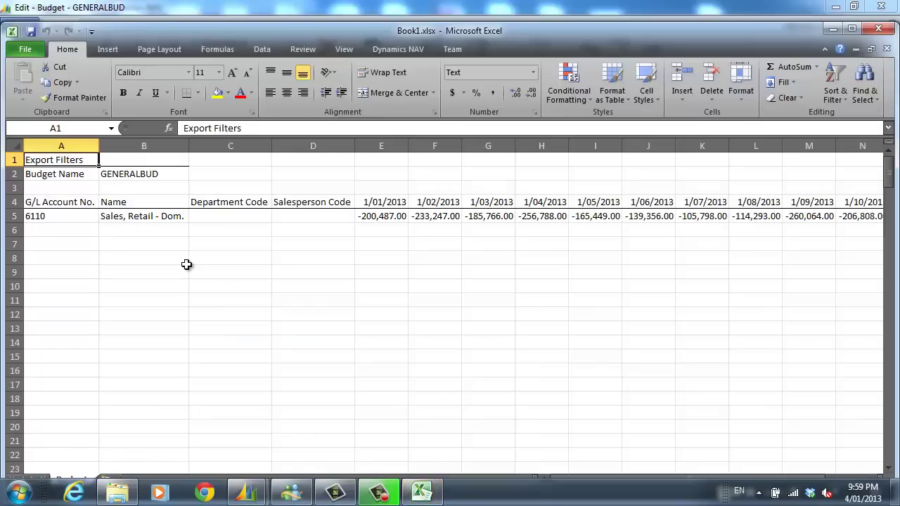
pyautogui.click(15, 216)
pyautogui.rightClick(20, 216)
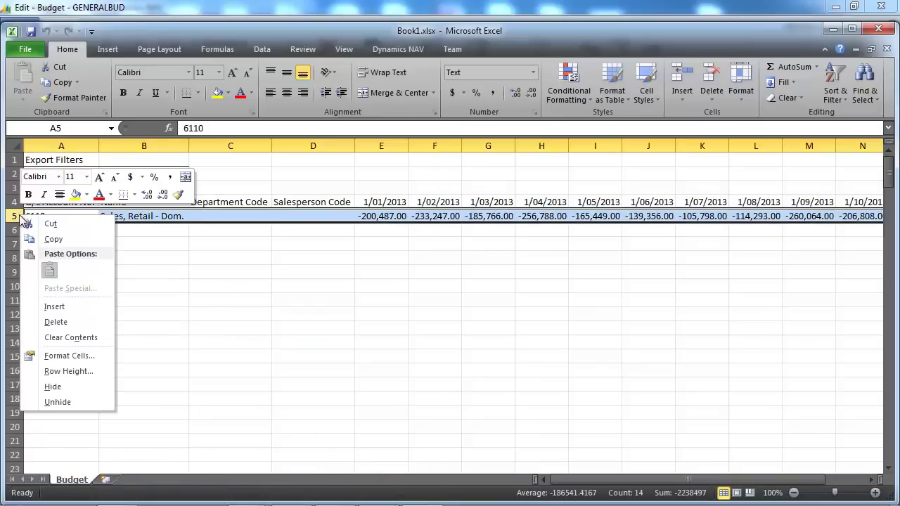
pyautogui.click(54, 240)
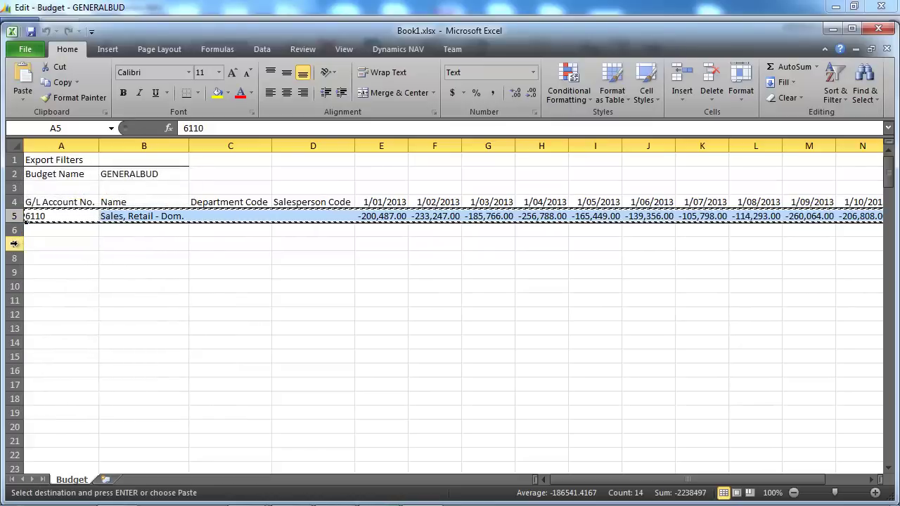
# Paste the copied 6110 row into rows 7, 8, 9 and 10.
pyautogui.click(14, 243)
pyautogui.hotkey('ctrl', 'v')
pyautogui.press('Down')
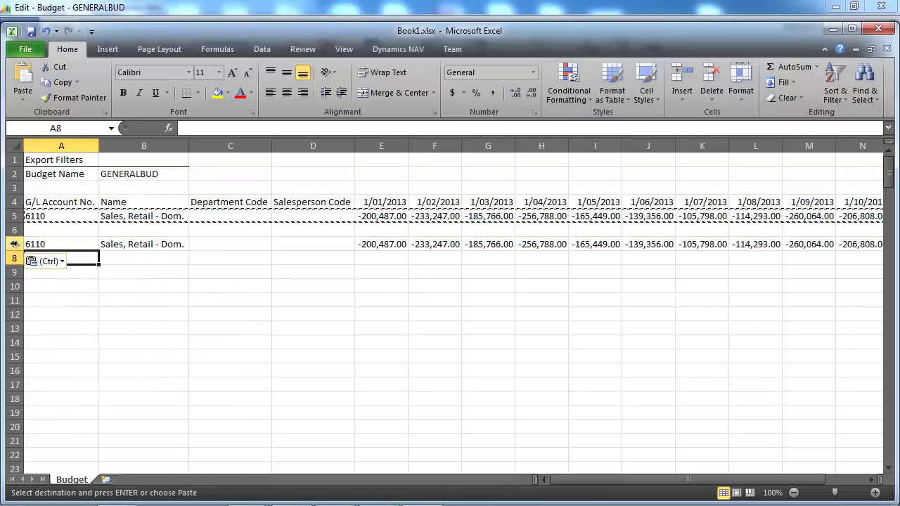
pyautogui.hotkey('ctrl', 'v')
pyautogui.press('Down')
pyautogui.hotkey('ctrl', 'v')
pyautogui.press('Down')
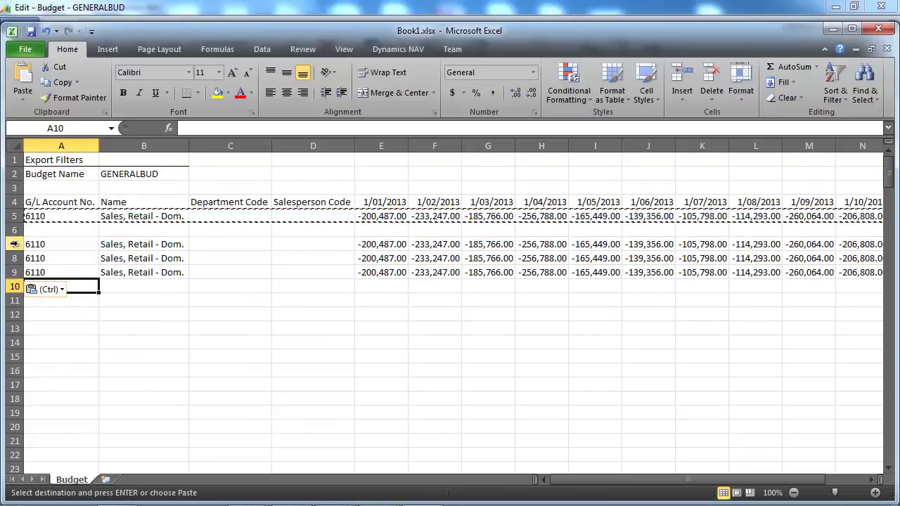
pyautogui.hotkey('ctrl', 'v')
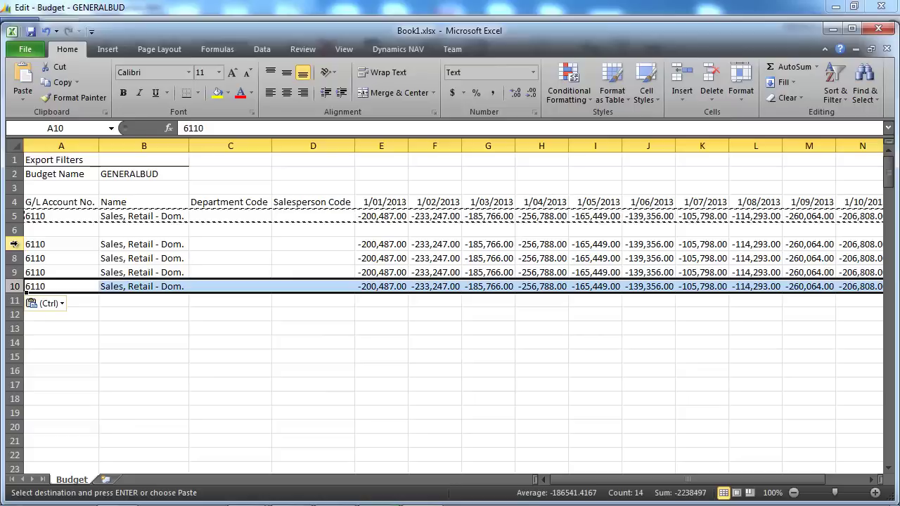
# Set Salesperson Codes D7:D10 to JR, LM, MD and PS from the dropdowns.
pyautogui.click(309, 244)
pyautogui.press('Escape')
pyautogui.click(361, 244)
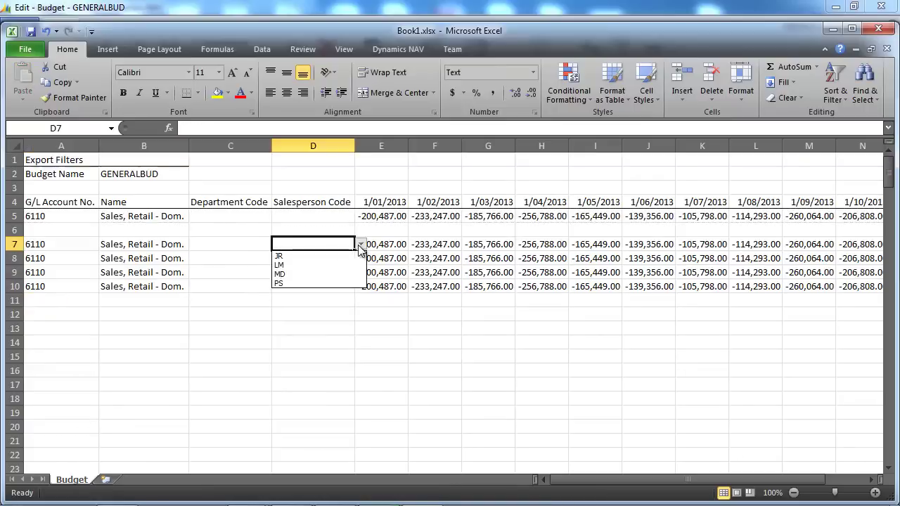
pyautogui.click(351, 256)
pyautogui.click(346, 256)
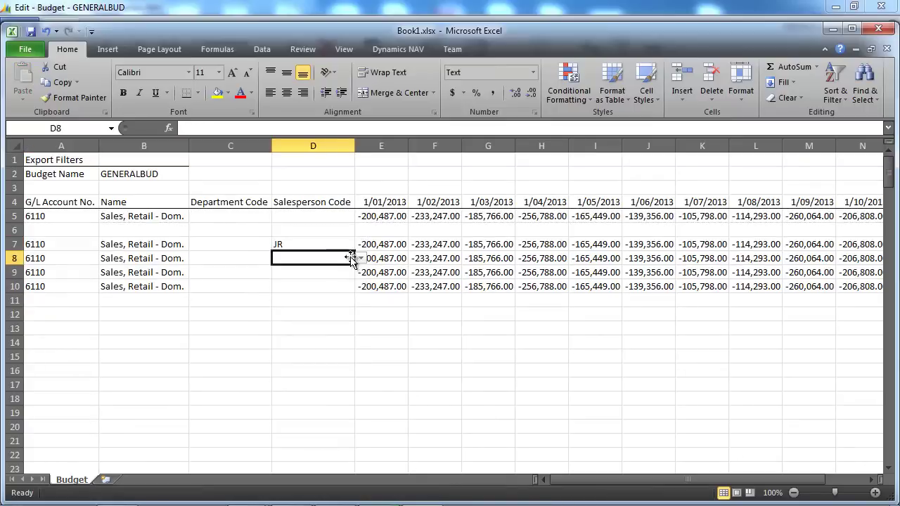
pyautogui.click(360, 258)
pyautogui.click(343, 280)
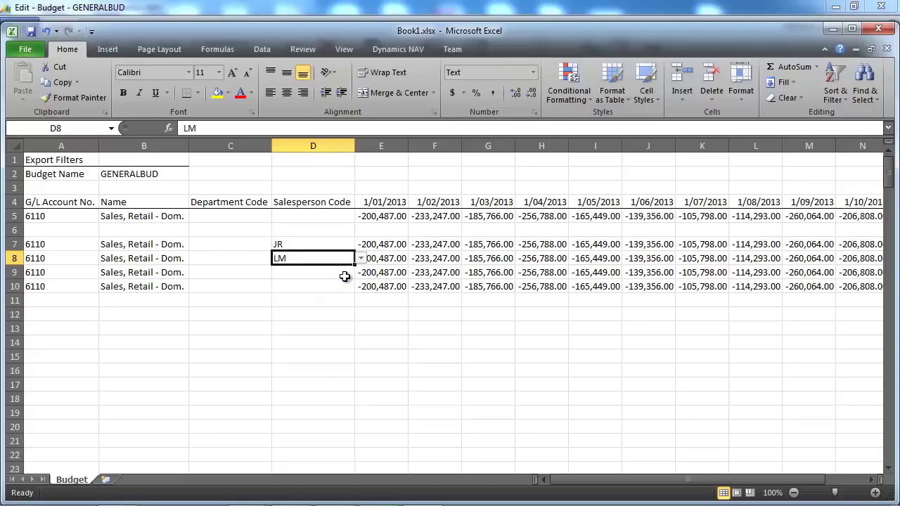
pyautogui.click(341, 275)
pyautogui.click(360, 272)
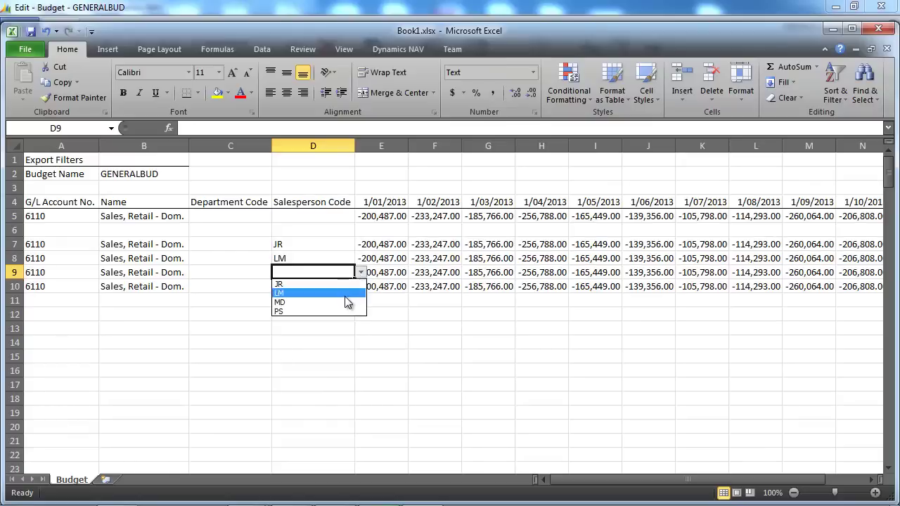
pyautogui.click(343, 302)
pyautogui.click(335, 288)
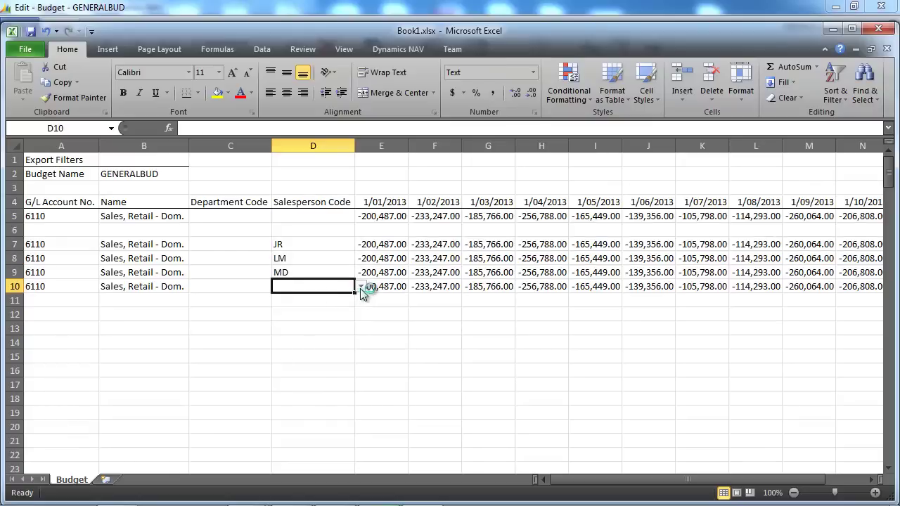
pyautogui.click(361, 289)
pyautogui.click(320, 325)
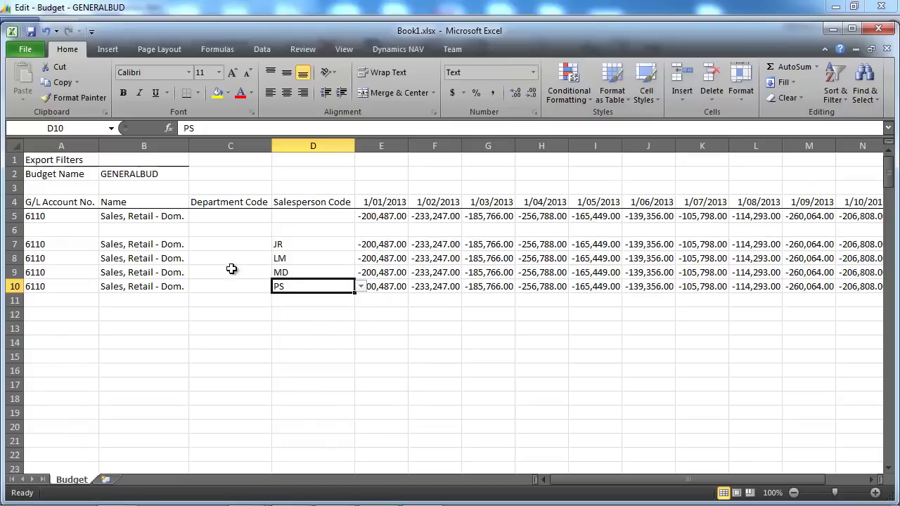
# Set Department Code SALES in C7 and fill it down to C10.
pyautogui.click(234, 241)
pyautogui.click(278, 244)
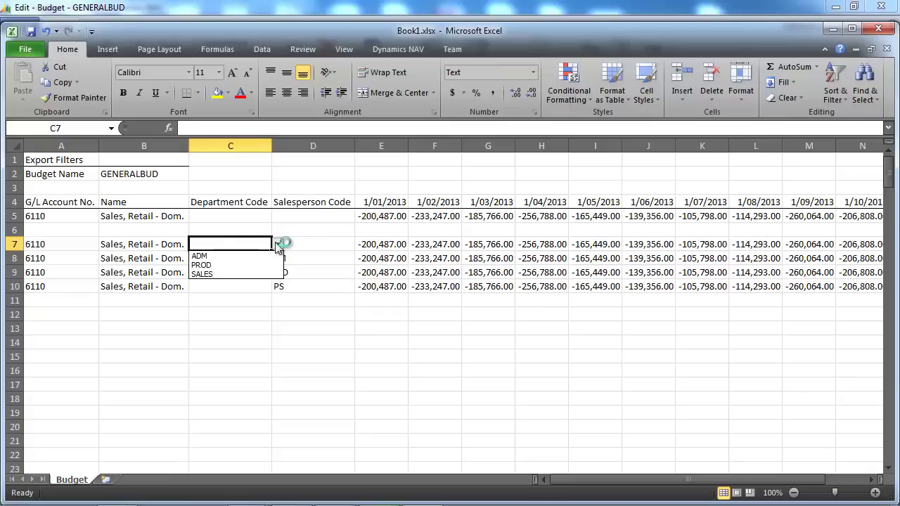
pyautogui.click(257, 274)
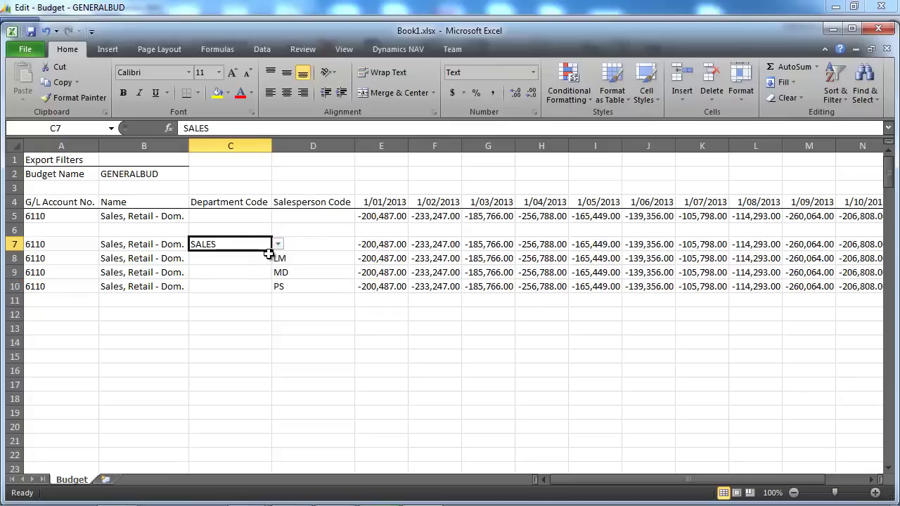
pyautogui.moveTo(272, 251); pyautogui.dragTo(263, 291)
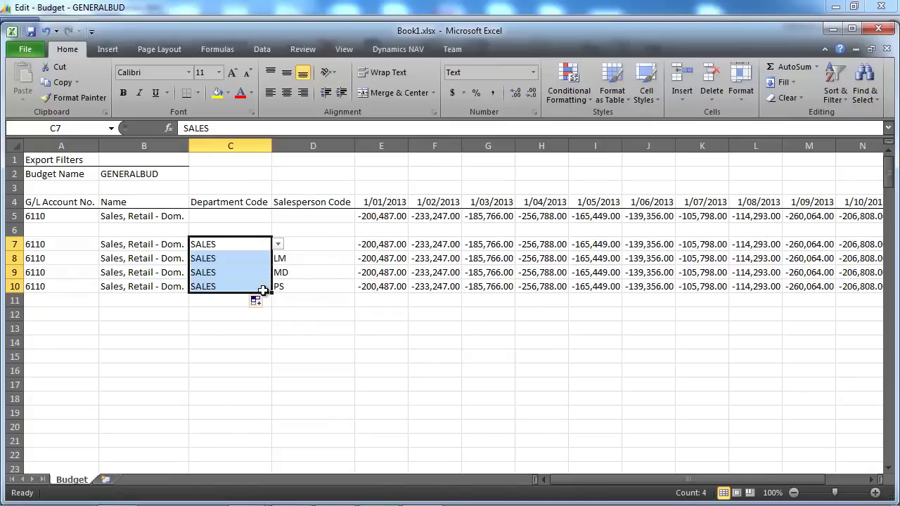
# Enter JR's and LM's January shares as =E5*0.25 and =E5*0.15 in E7 and E8.
pyautogui.click(379, 246)
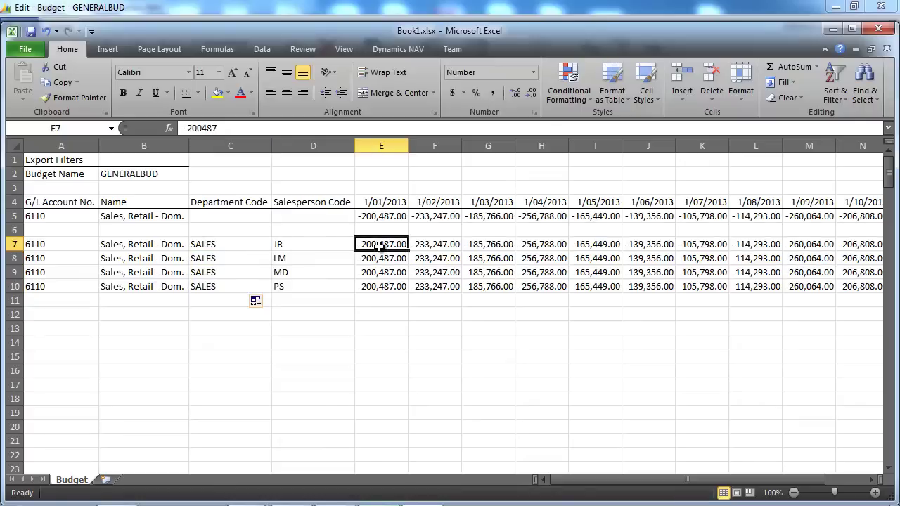
pyautogui.write('=e')
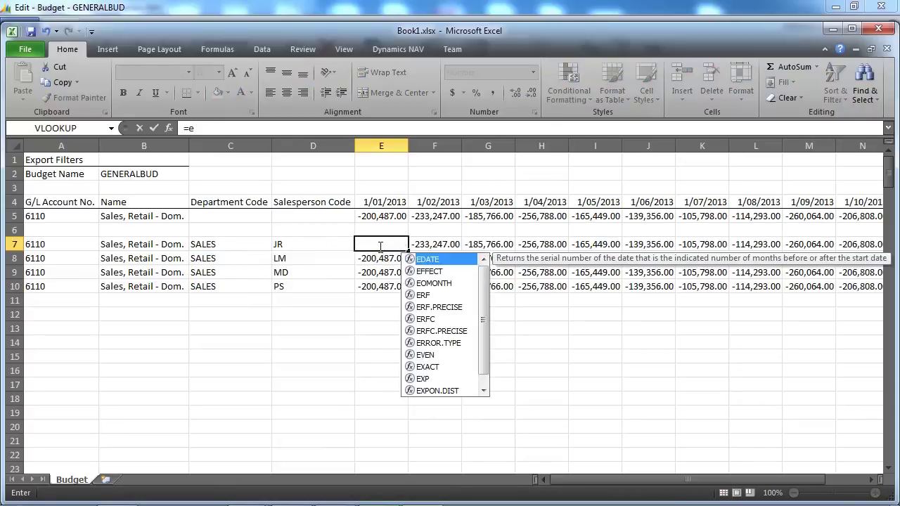
pyautogui.write('5')
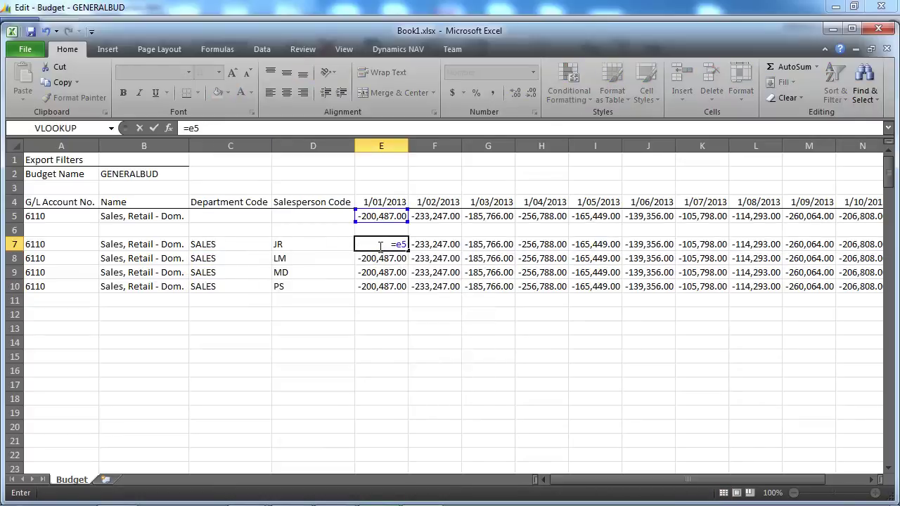
pyautogui.write('*')
pyautogui.press('Return')
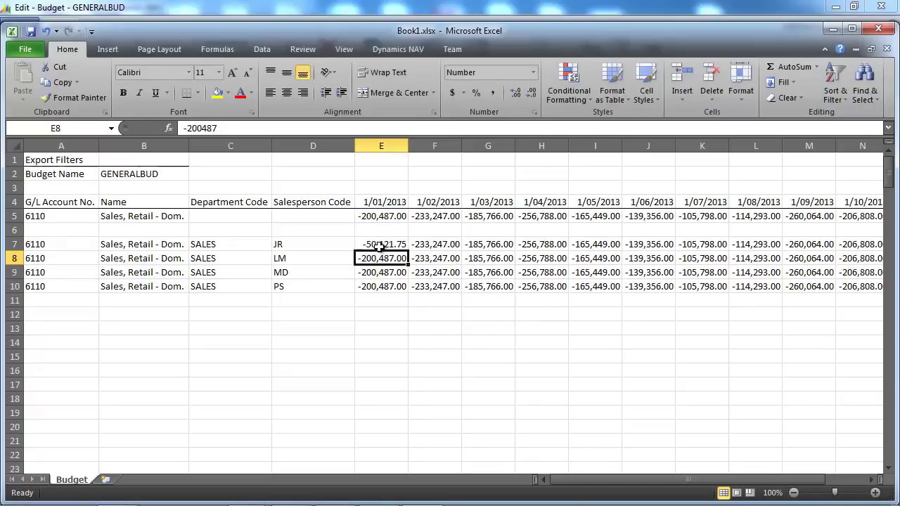
pyautogui.write('=')
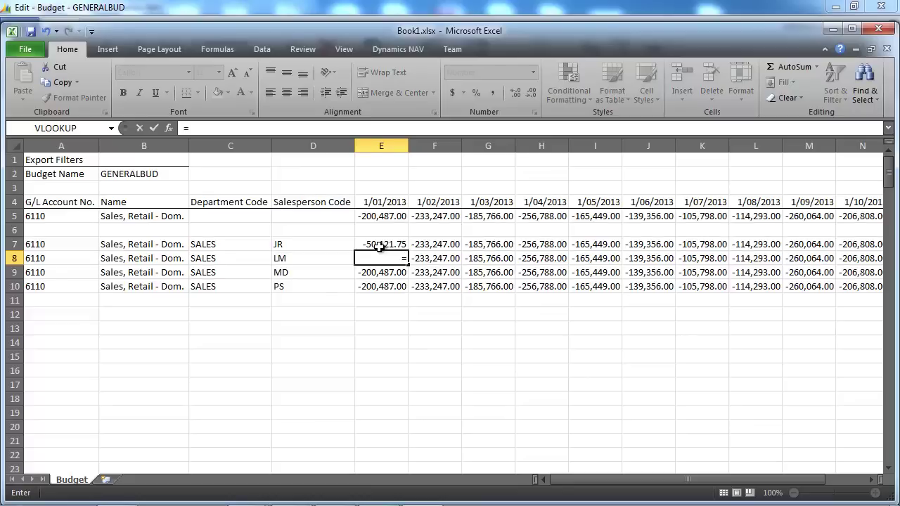
pyautogui.write('e5*0.15')
pyautogui.press('Return')
# Enter MD's =E5*0.35 and PS's =E5*0.25 January share formulas in E9 and E10.
pyautogui.write('=')
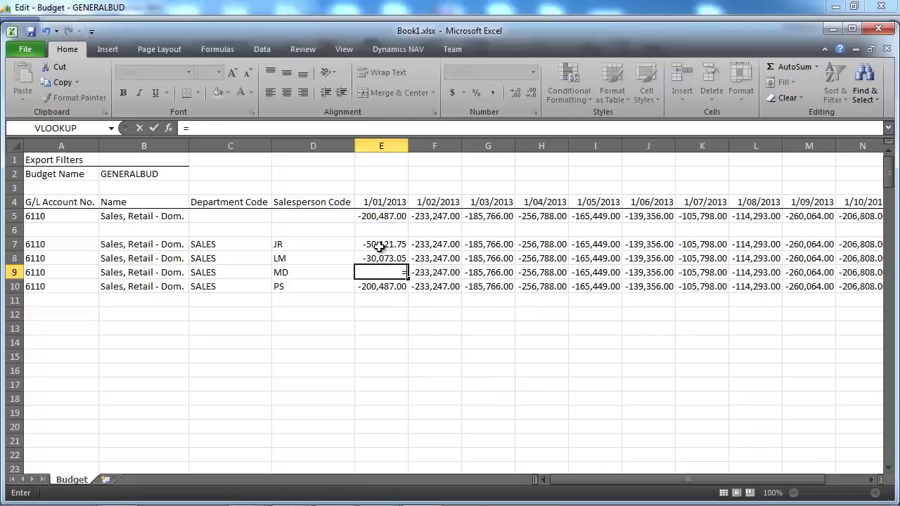
pyautogui.click(388, 216)
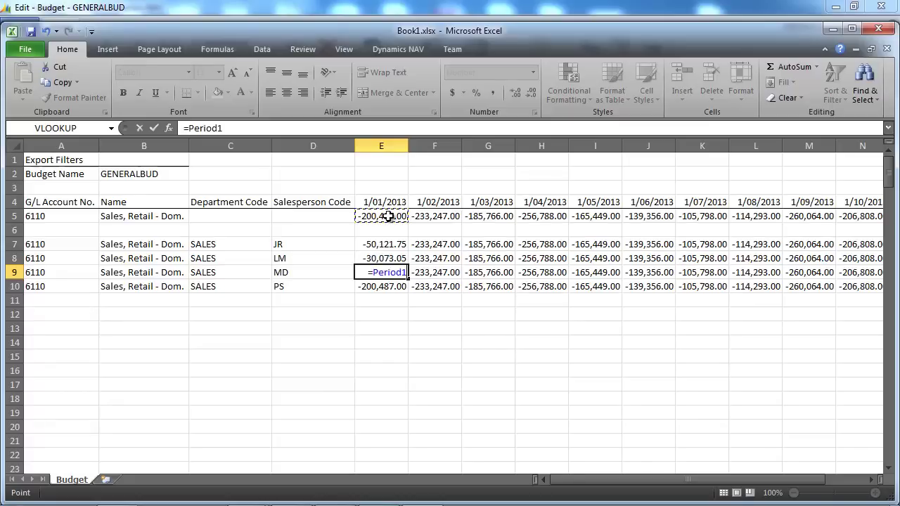
pyautogui.write('*')
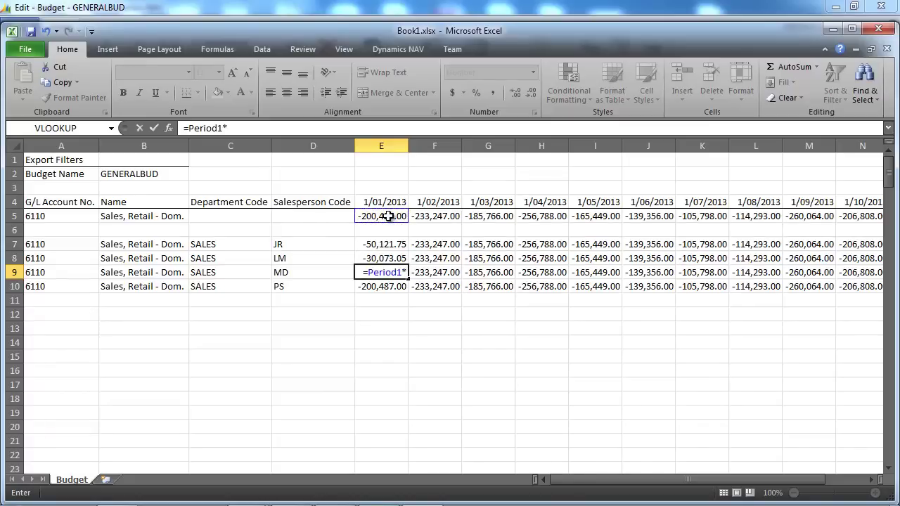
pyautogui.press('BackSpace')
pyautogui.press('BackSpace')
pyautogui.press('BackSpace')
pyautogui.press('BackSpace')
pyautogui.press('BackSpace')
pyautogui.press('BackSpace')
pyautogui.press('BackSpace')
pyautogui.press('BackSpace')
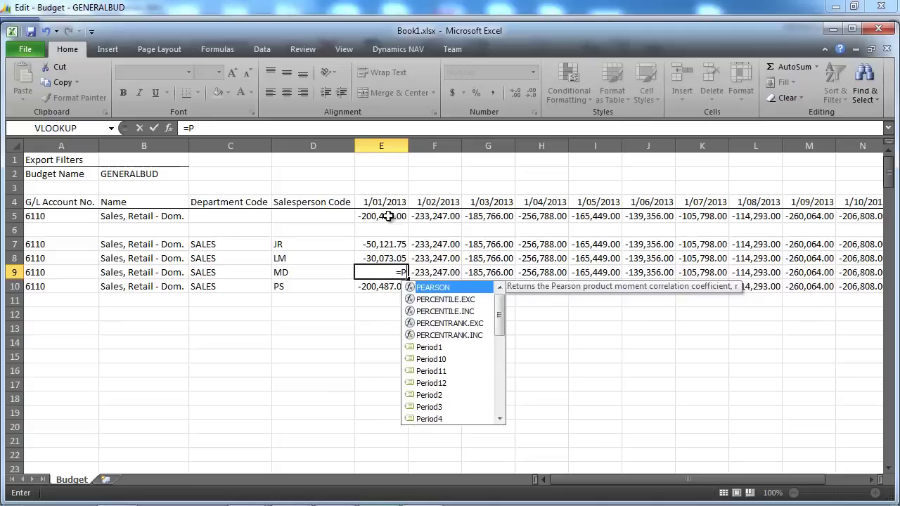
pyautogui.write('e5*0.35')
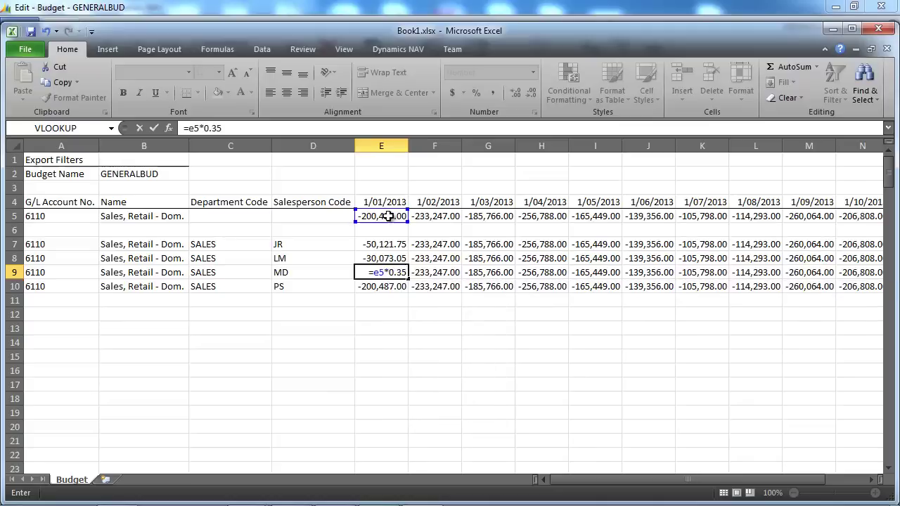
pyautogui.press('Return')
pyautogui.write('=')
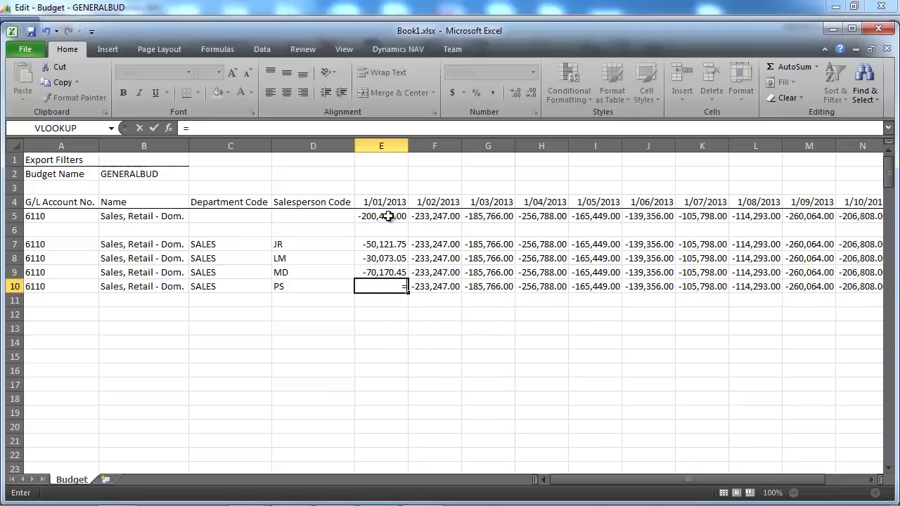
pyautogui.write('e5*0.25')
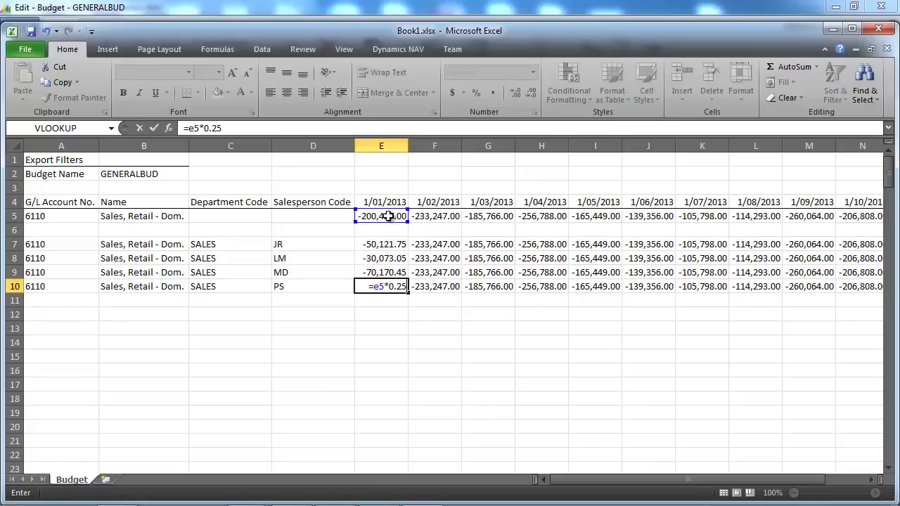
pyautogui.press('Return')
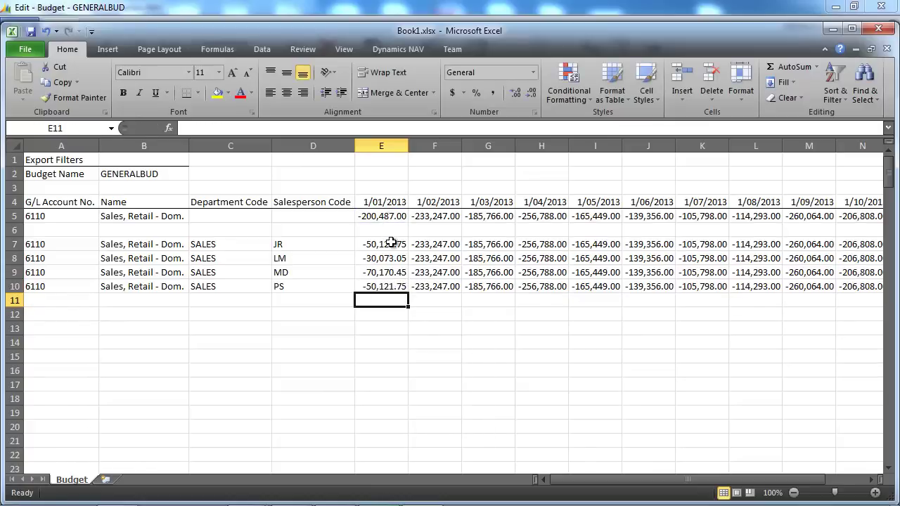
# Fill the E7:E10 share formulas across to column P and paste a copy at E12.
pyautogui.moveTo(391, 242); pyautogui.dragTo(897, 287)
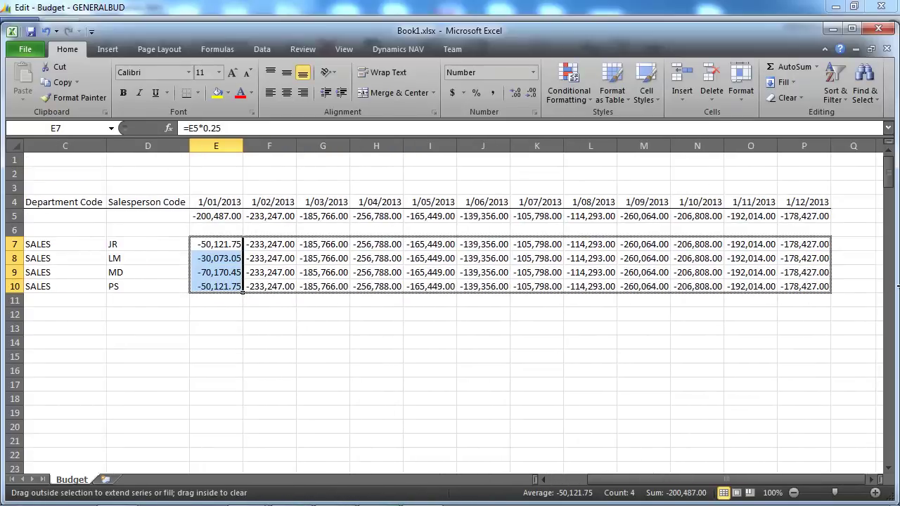
pyautogui.moveTo(821, 291); pyautogui.dragTo(823, 294)
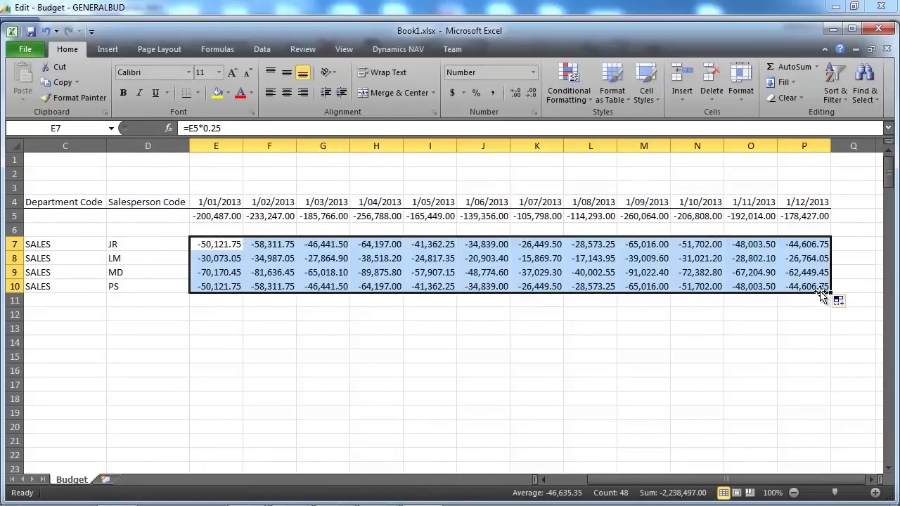
pyautogui.rightClick(204, 243)
pyautogui.click(238, 266)
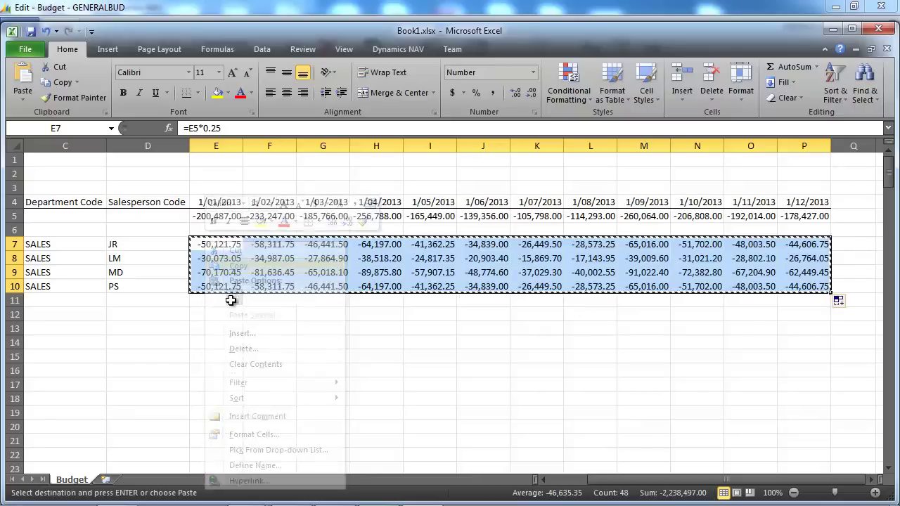
pyautogui.click(219, 316)
pyautogui.hotkey('ctrl', 'v')
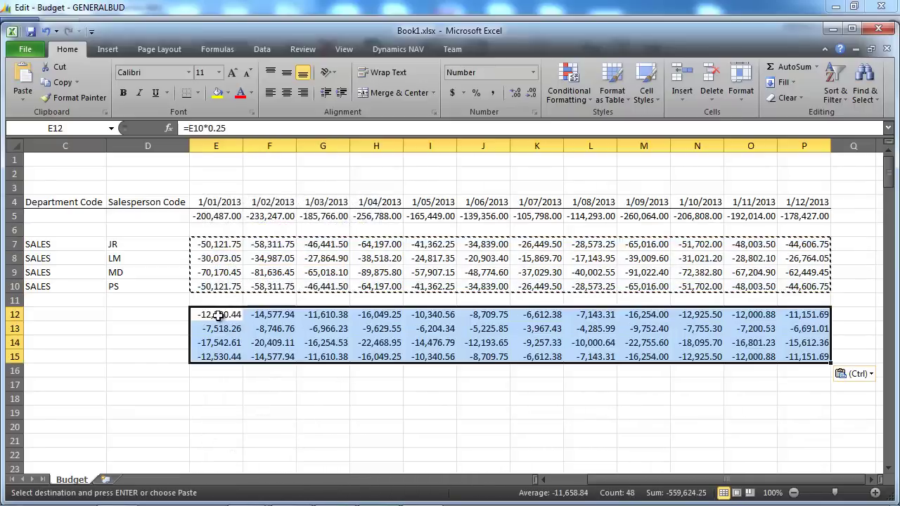
# Clear the E7:P10 share block, then undo the deletion.
pyautogui.press('Escape')
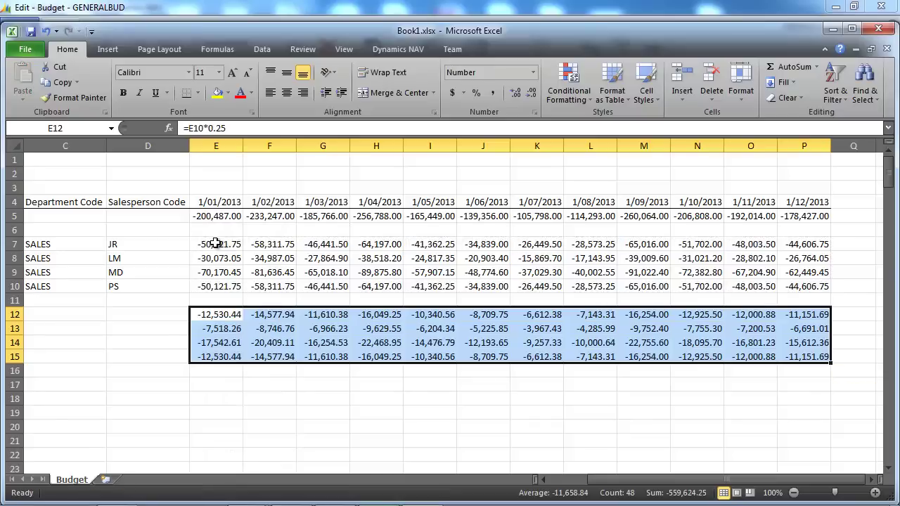
pyautogui.moveTo(215, 243); pyautogui.dragTo(797, 288)
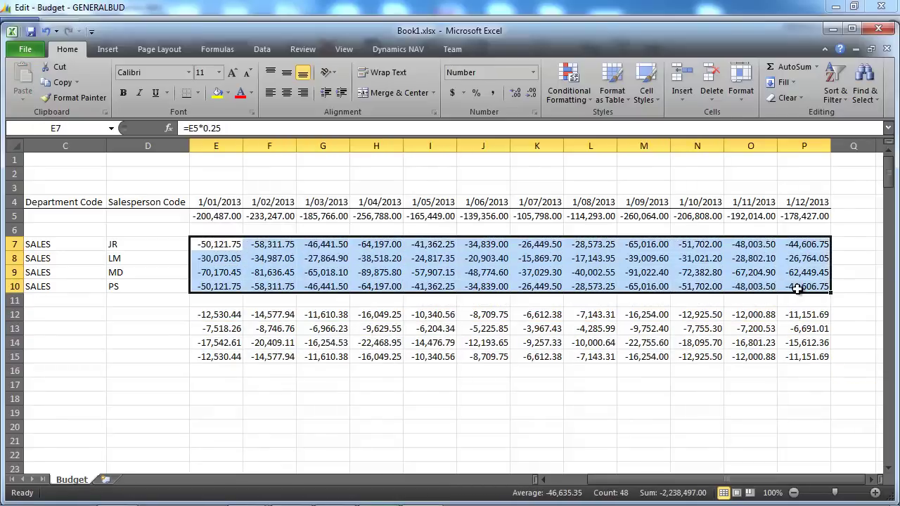
pyautogui.press('Delete')
pyautogui.hotkey('ctrl', 'z')
# Copy E7:P10 and Paste Special only its values into E12:P15.
pyautogui.rightClick(218, 255)
pyautogui.click(234, 275)
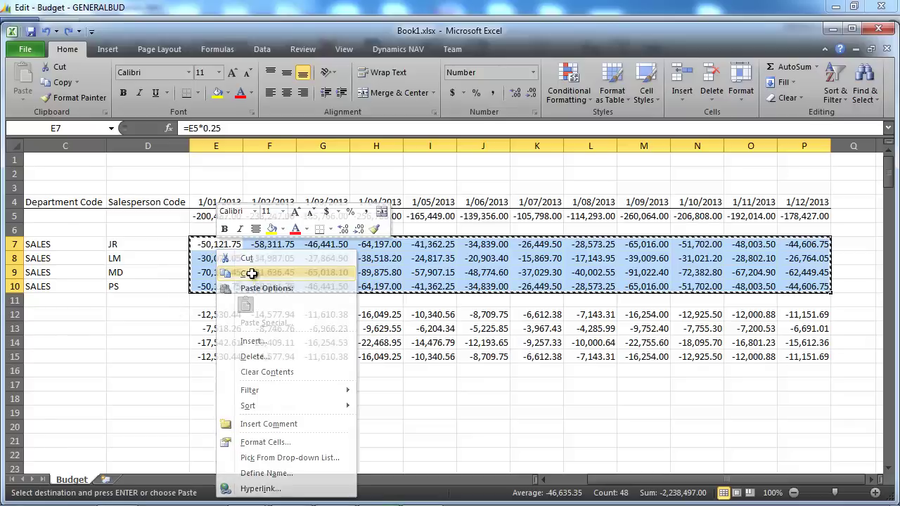
pyautogui.click(218, 314)
pyautogui.rightClick(223, 315)
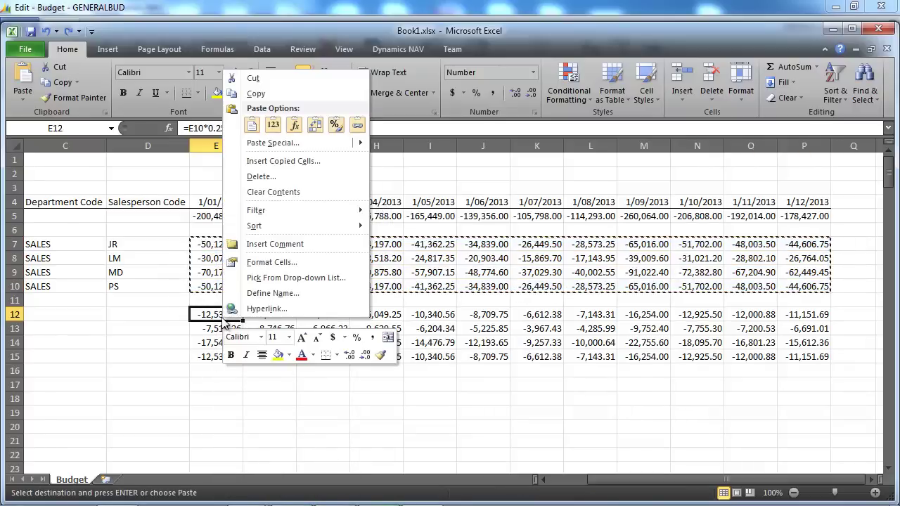
pyautogui.click(274, 143)
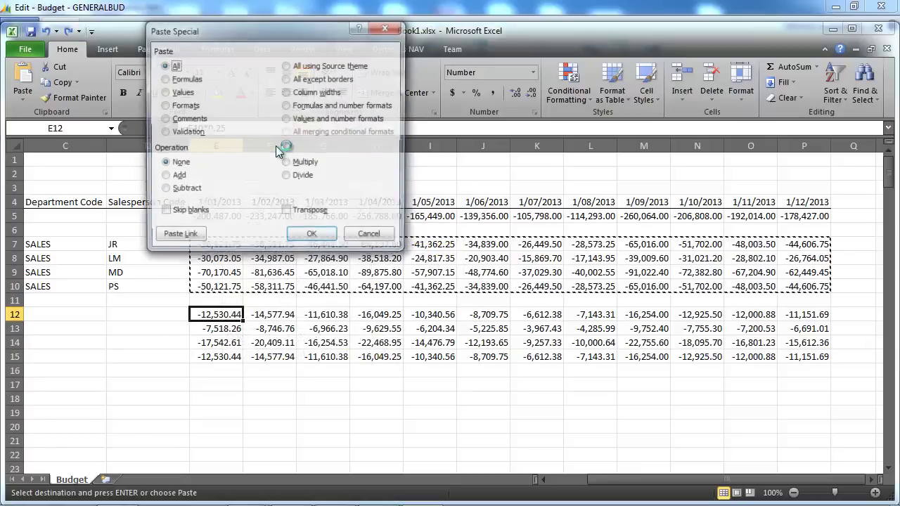
pyautogui.click(178, 92)
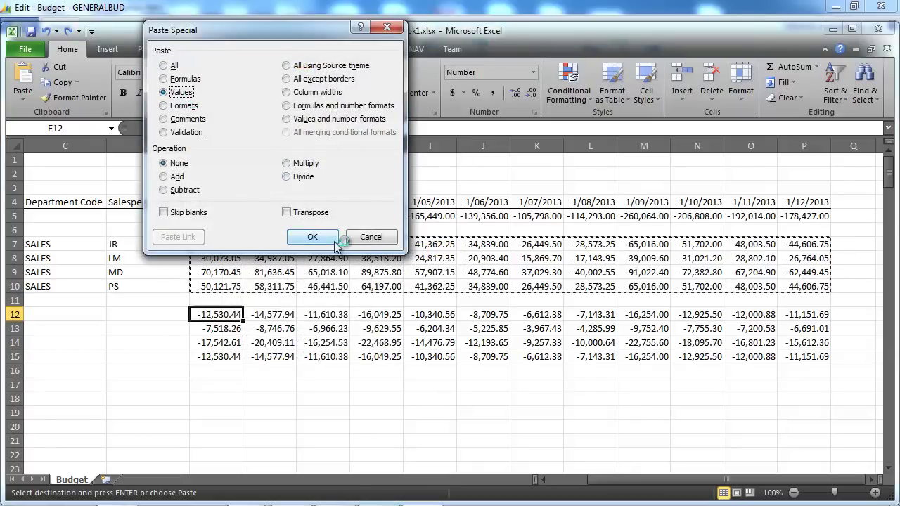
pyautogui.click(313, 237)
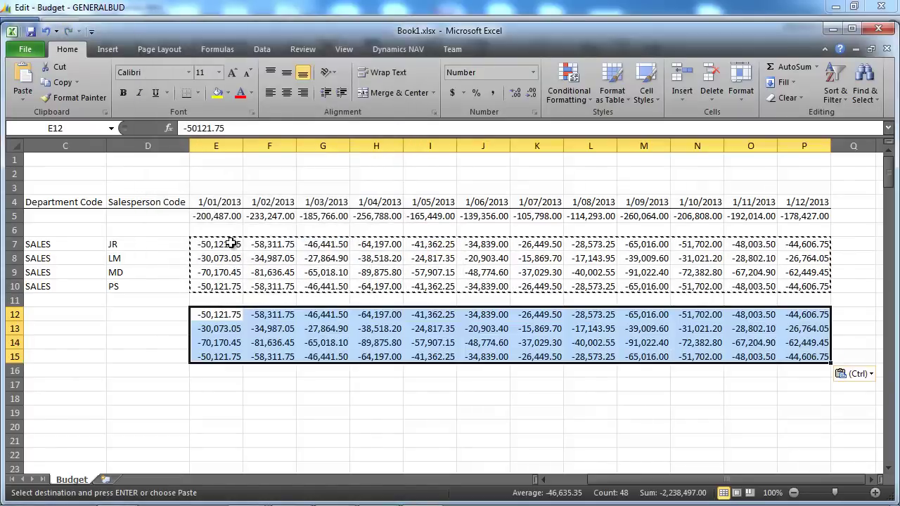
pyautogui.click(231, 244)
# Replace the formulas in E7:P10 with the plain values copied from E12:P15.
pyautogui.hotkey('shift', 'Down')
pyautogui.hotkey('shift', 'Down')
pyautogui.hotkey('shift', 'Down')
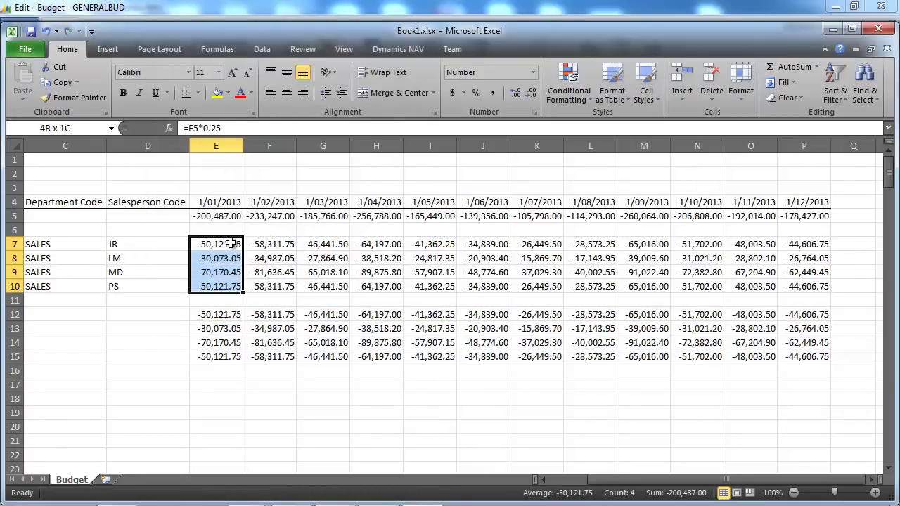
pyautogui.hotkey('ctrl', 'shift', 'Right')
pyautogui.press('Delete')
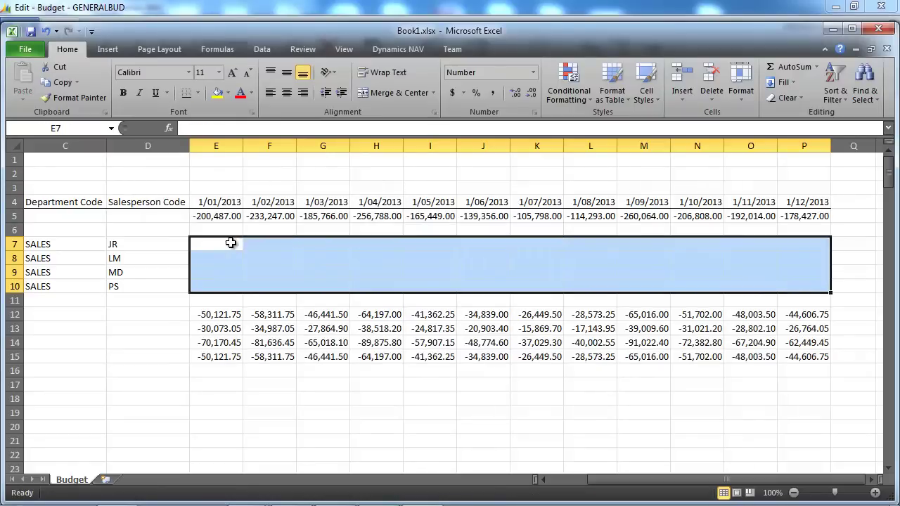
pyautogui.press('Down')
pyautogui.press('Down')
pyautogui.press('Down')
pyautogui.press('Down')
pyautogui.press('Down')
pyautogui.hotkey('shift', 'Down')
pyautogui.hotkey('shift', 'Down')
pyautogui.hotkey('shift', 'Down')
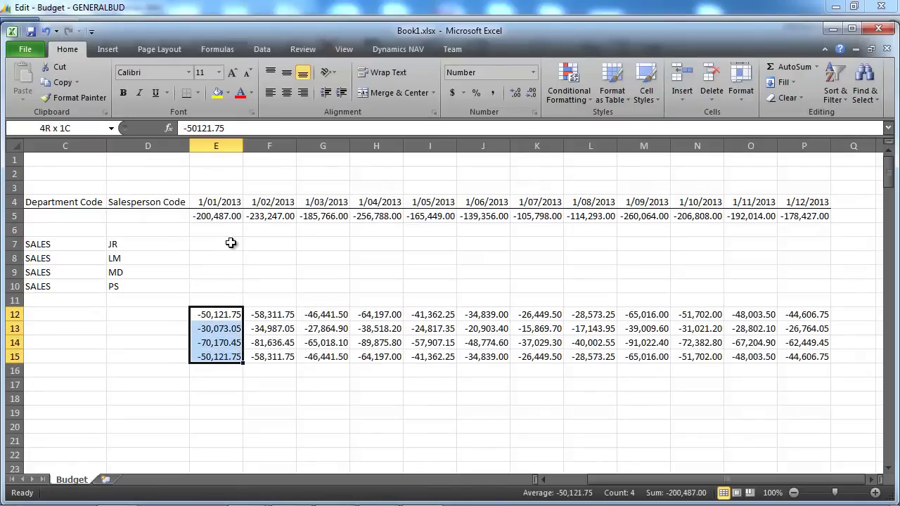
pyautogui.hotkey('ctrl', 'shift', 'Right')
pyautogui.hotkey('ctrl', 'c')
pyautogui.press('Up')
pyautogui.press('Up')
pyautogui.press('Up')
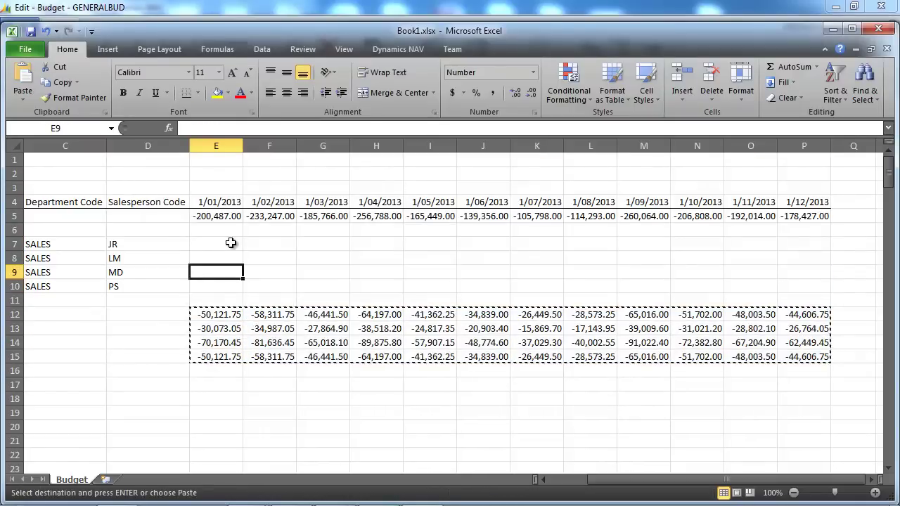
pyautogui.press('Up')
pyautogui.press('Up')
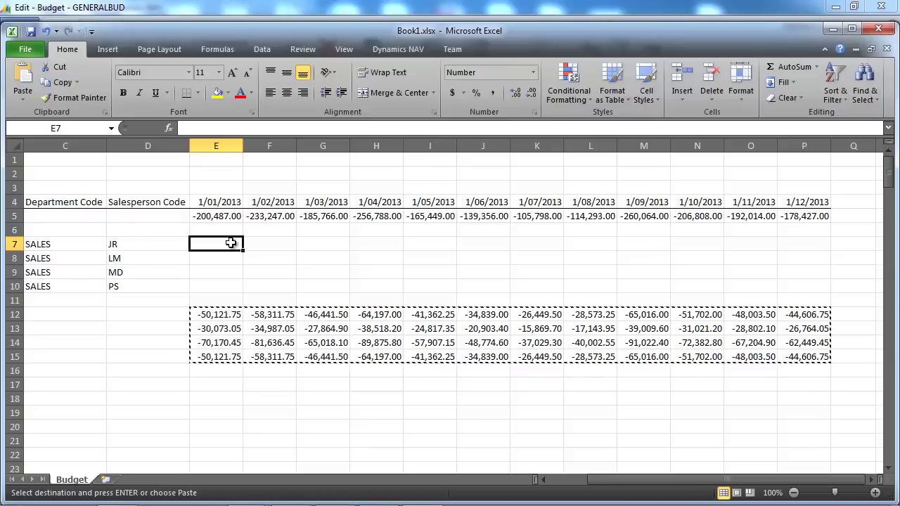
pyautogui.hotkey('ctrl', 'v')
pyautogui.press('Down')
pyautogui.press('Down')
pyautogui.press('Down')
pyautogui.press('Down')
pyautogui.press('Escape')
# Clear the helper values in rows 12 to 15.
pyautogui.press('Down')
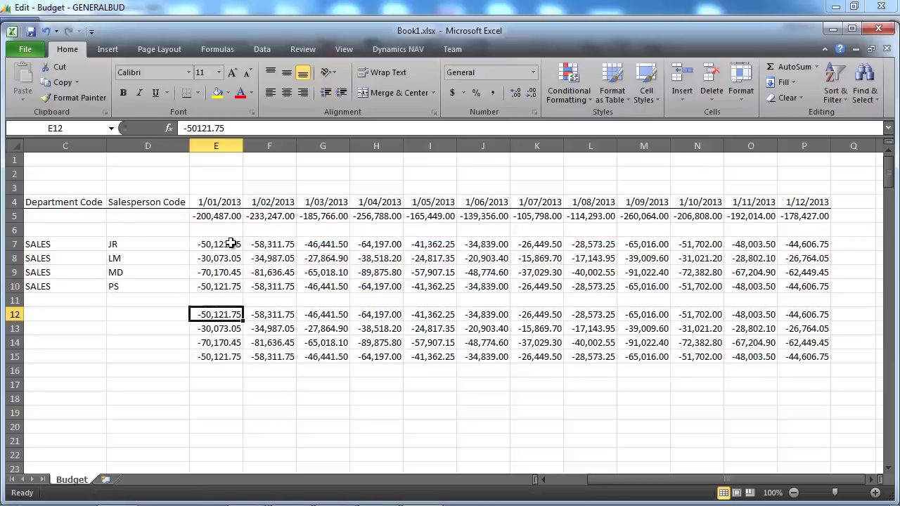
pyautogui.hotkey('shift', 'Down')
pyautogui.hotkey('shift', 'Down')
pyautogui.hotkey('shift', 'Down')
pyautogui.hotkey('shift', 'Right')
pyautogui.hotkey('shift', 'Right')
pyautogui.hotkey('shift', 'Right')
pyautogui.hotkey('shift', 'Right')
pyautogui.hotkey('shift', 'Right')
pyautogui.hotkey('shift', 'Right')
pyautogui.hotkey('shift', 'Right')
pyautogui.hotkey('shift', 'Right')
pyautogui.hotkey('shift', 'Right')
pyautogui.hotkey('shift', 'Right')
pyautogui.hotkey('shift', 'Right')
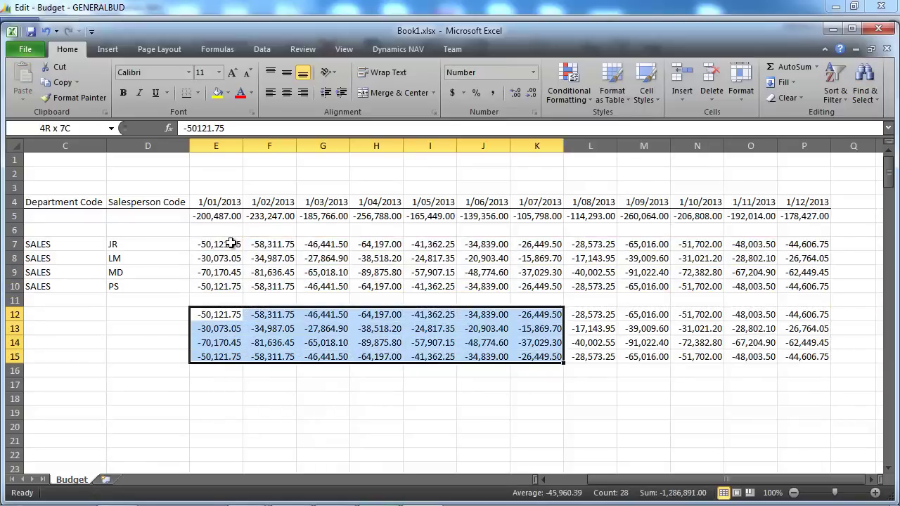
pyautogui.press('Delete')
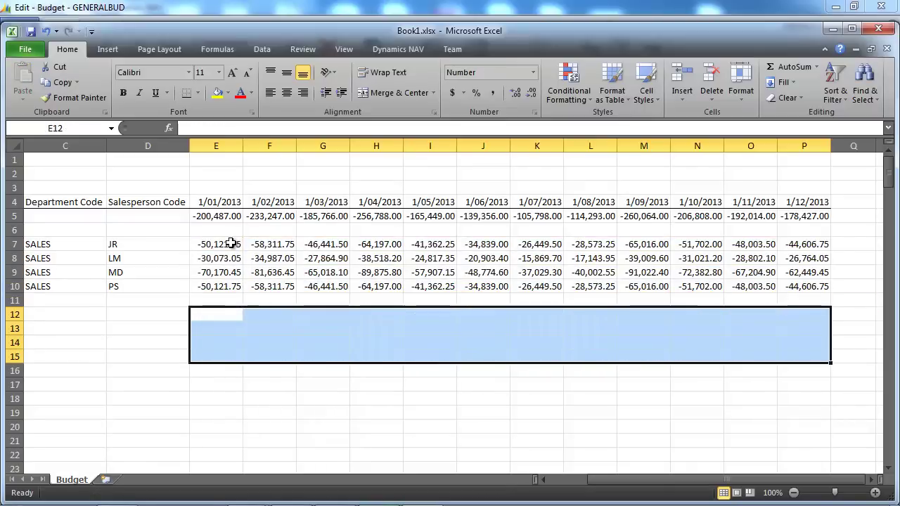
# Enter 0 in E5 and fill it across the row 5 totals to column P.
pyautogui.press('Up')
pyautogui.press('Up')
pyautogui.press('Up')
pyautogui.press('Up')
pyautogui.press('Up')
pyautogui.press('Up')
pyautogui.press('Up')
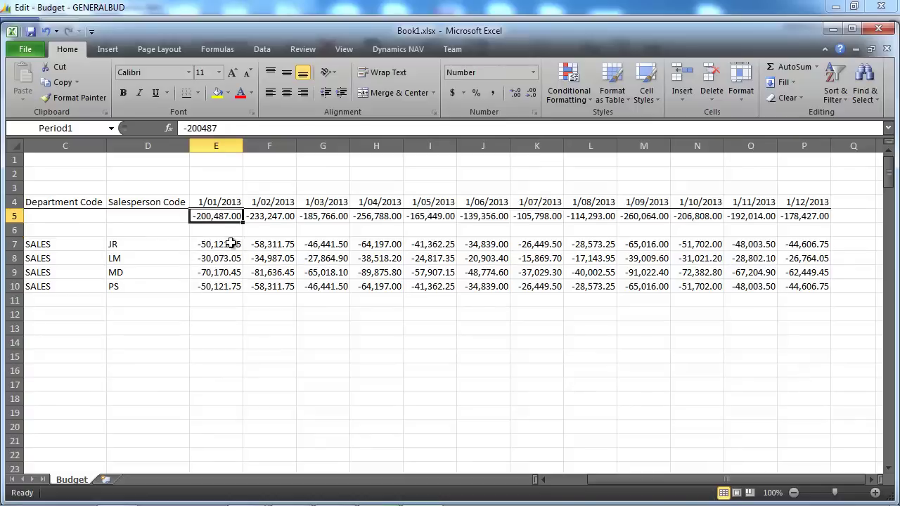
pyautogui.write('0')
pyautogui.press('Return')
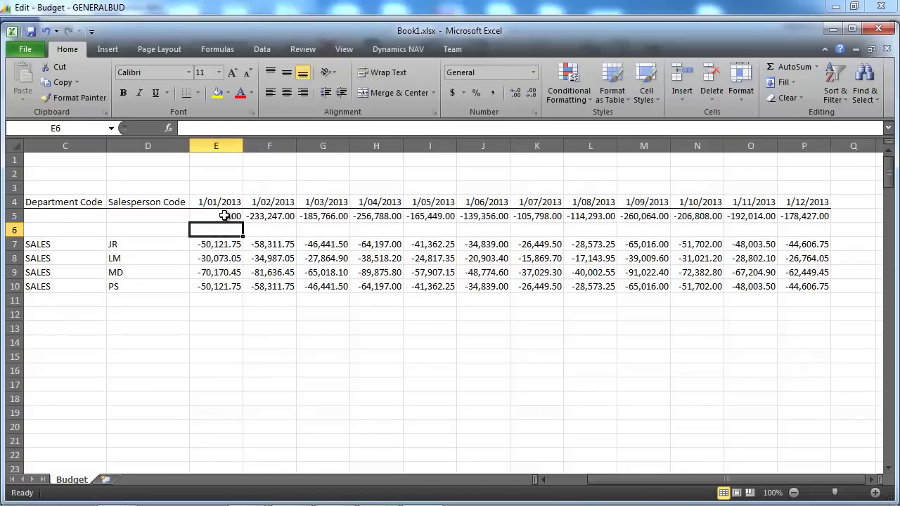
pyautogui.click(224, 217)
pyautogui.moveTo(243, 222); pyautogui.dragTo(813, 232)
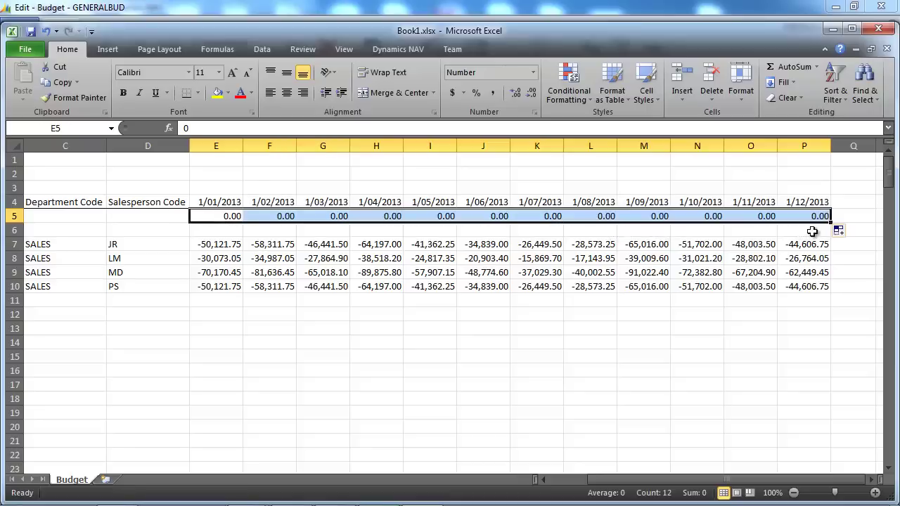
pyautogui.click(556, 481)
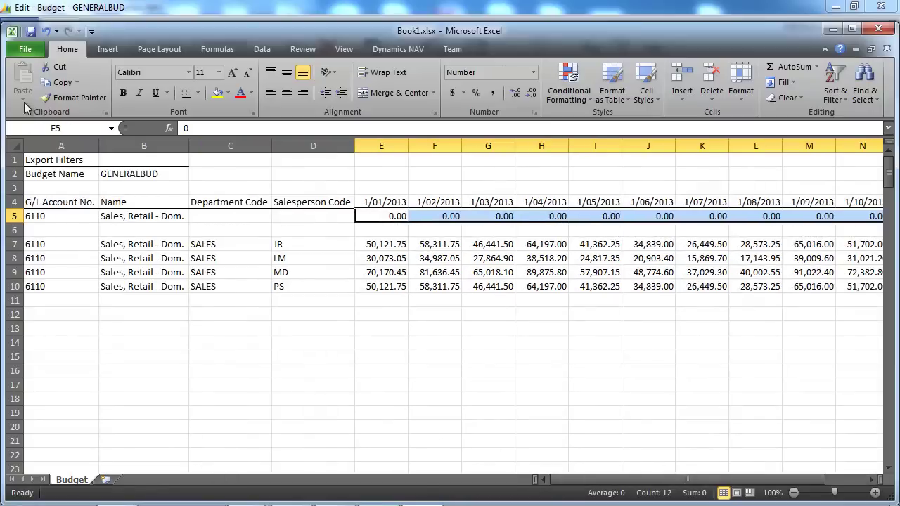
# Use Save As to store the workbook in the Desktop folder as BudgettoSpread.xlsx.
pyautogui.click(25, 50)
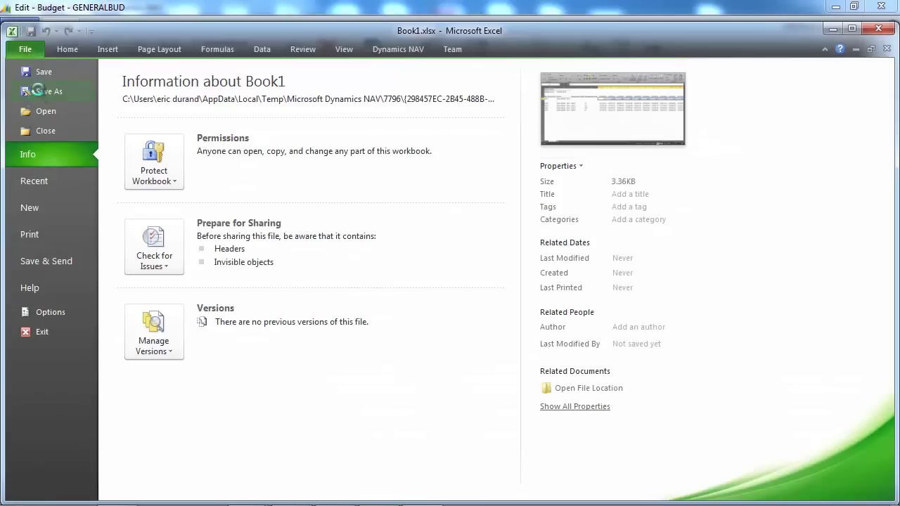
pyautogui.click(37, 90)
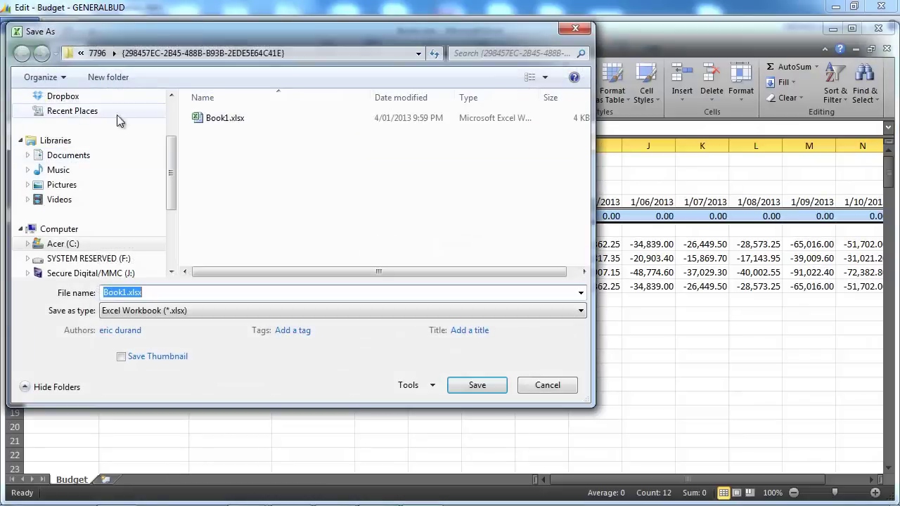
pyautogui.click(171, 112)
pyautogui.click(70, 149)
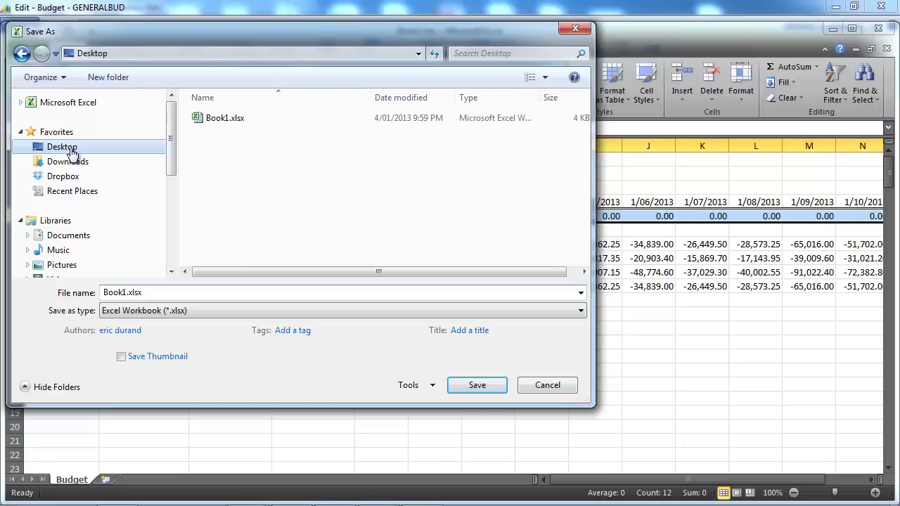
pyautogui.click(151, 292)
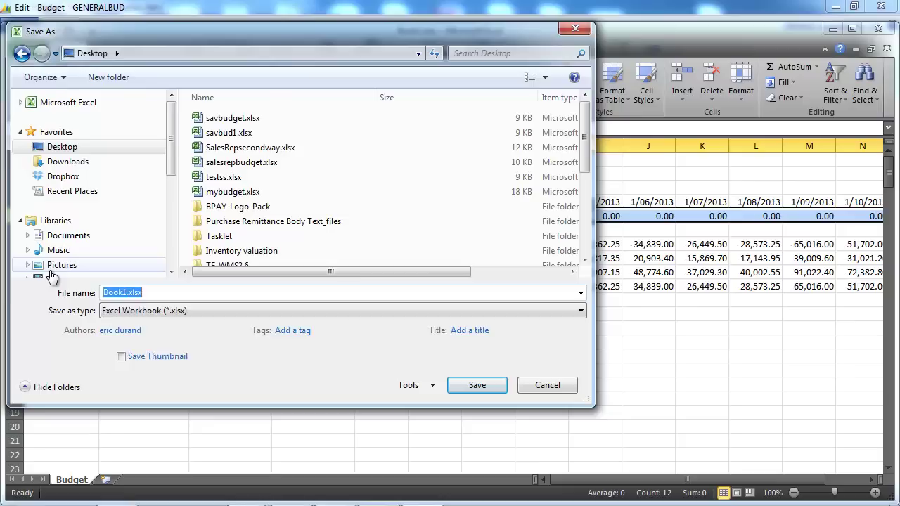
pyautogui.write('BudgettoSpread')
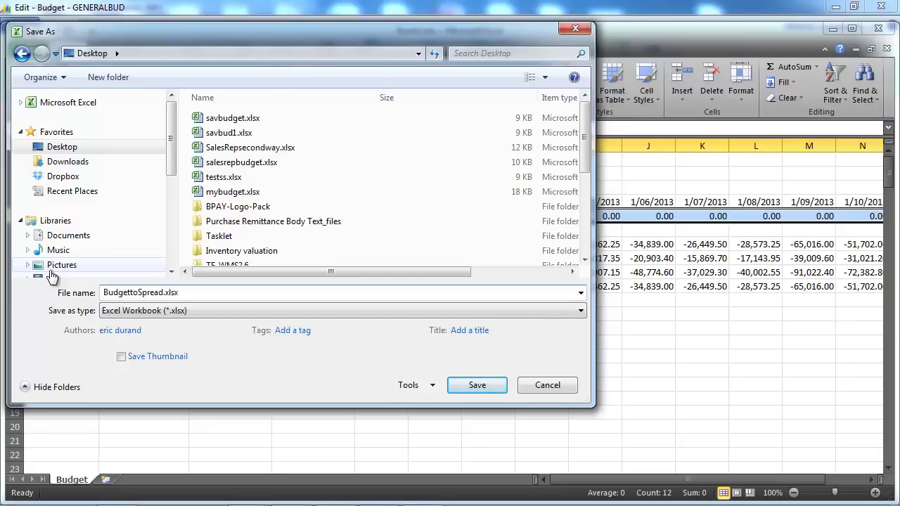
pyautogui.press('Return')
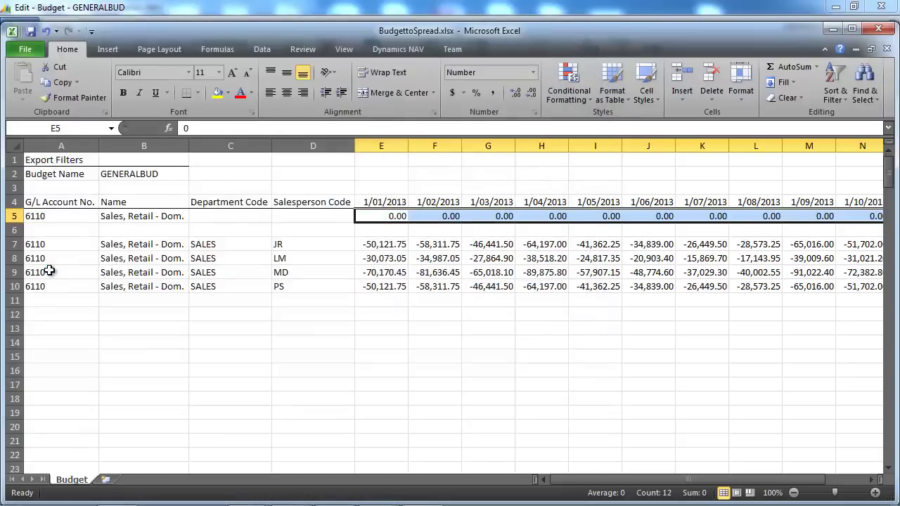
# Close Excel and import BudgettoSpread.xlsx's Budget sheet into GENERALBUD, replacing existing entries.
pyautogui.click(879, 29)
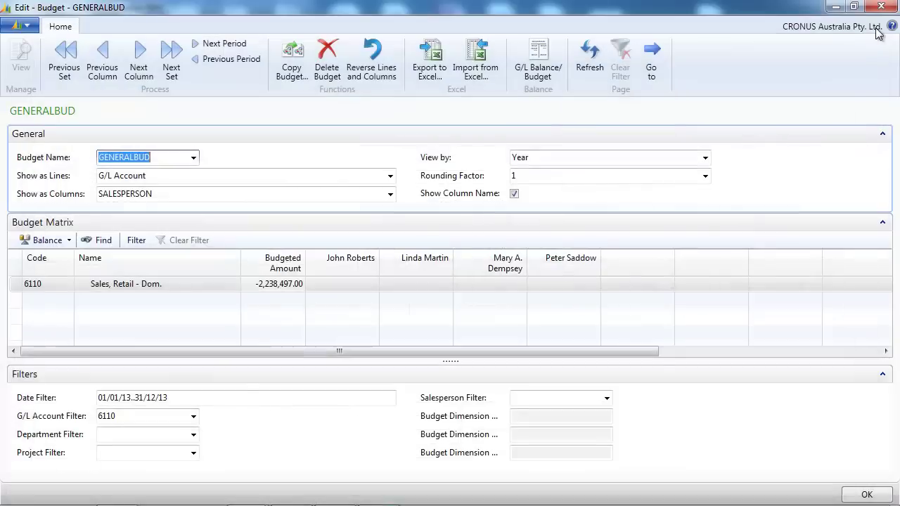
pyautogui.click(476, 68)
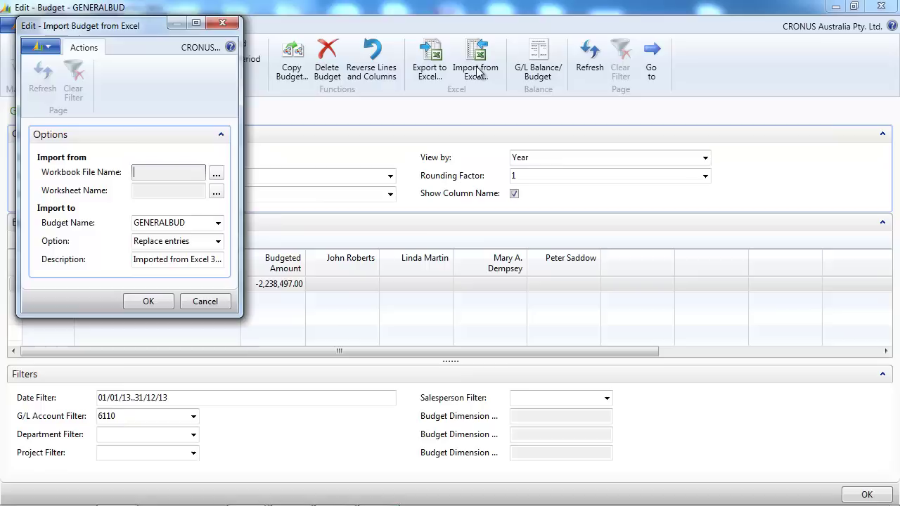
pyautogui.click(218, 173)
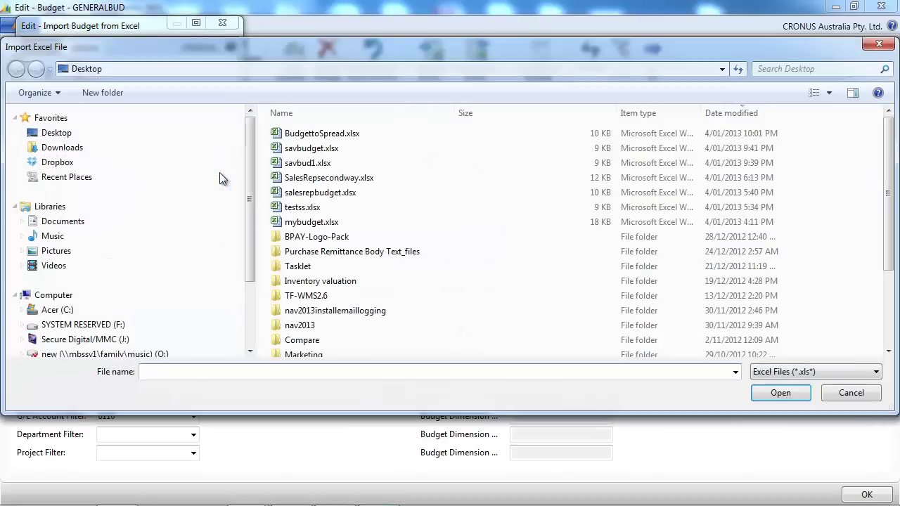
pyautogui.doubleClick(308, 133)
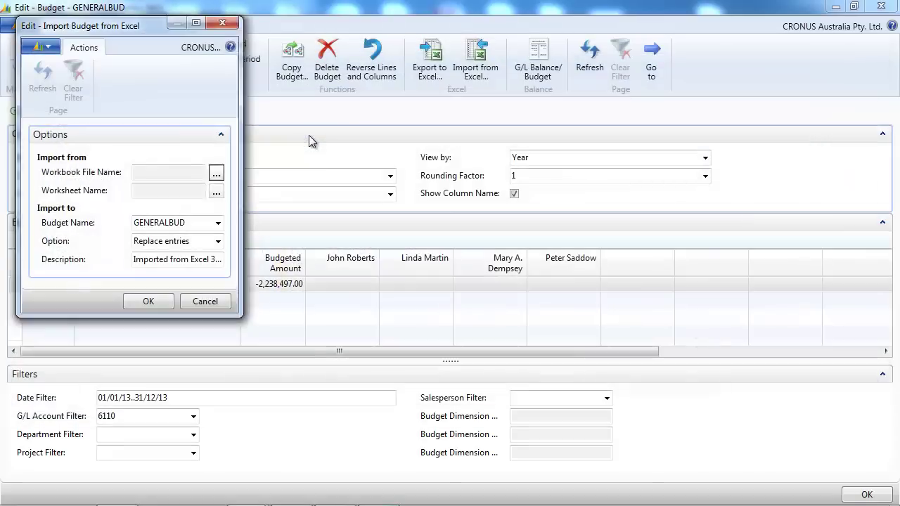
pyautogui.click(115, 194)
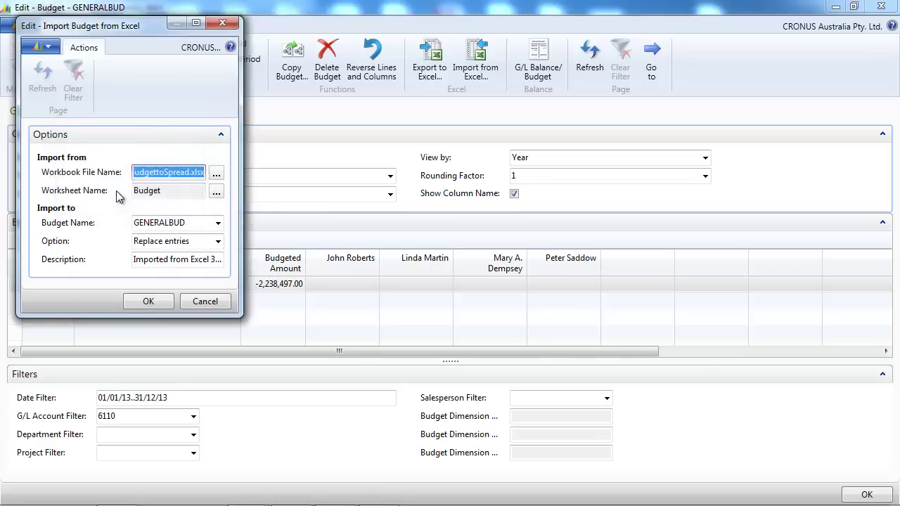
pyautogui.click(149, 301)
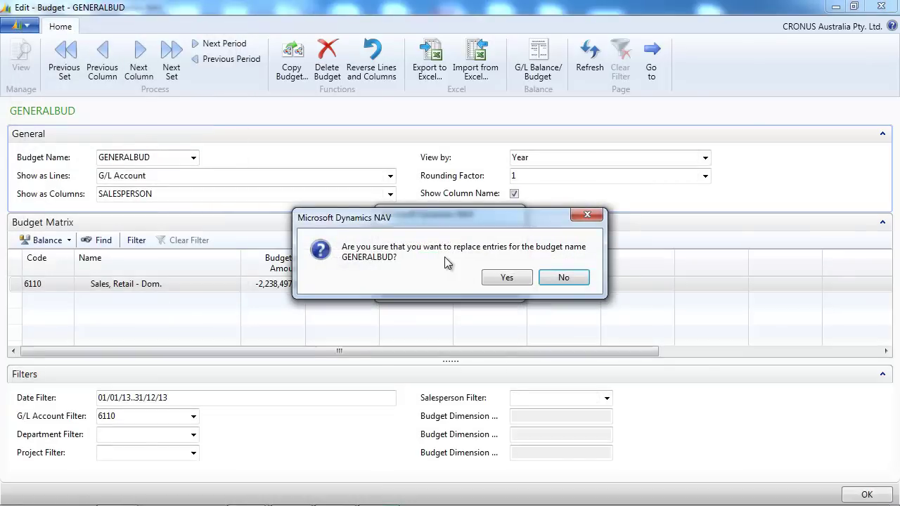
pyautogui.click(497, 277)
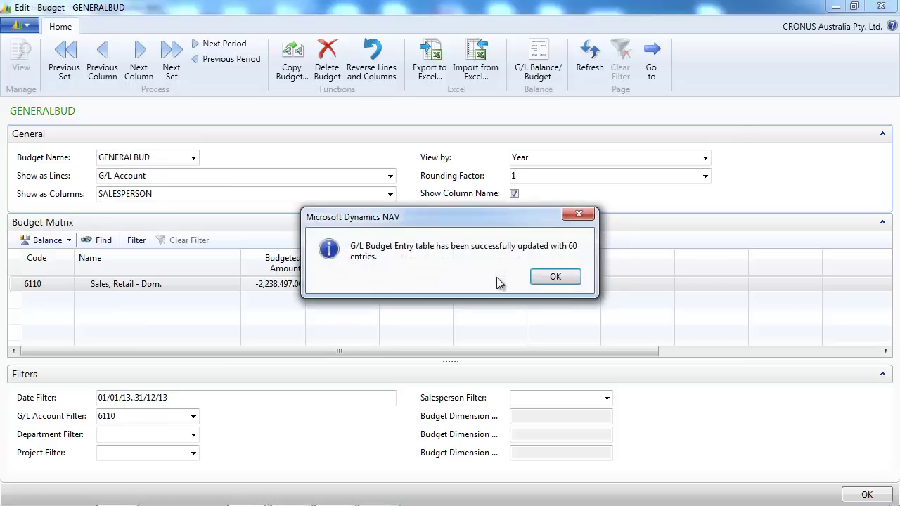
# Dismiss the import success message and close the G/L Budget Entries list.
pyautogui.click(552, 278)
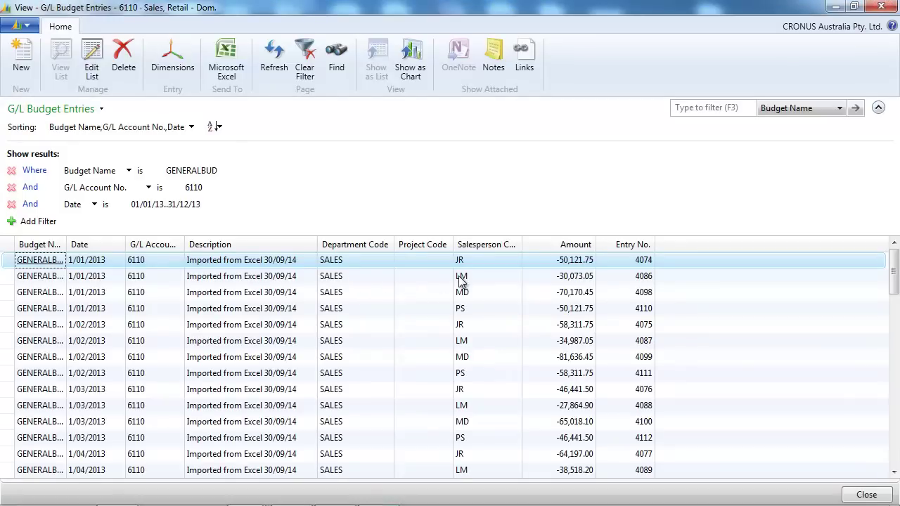
pyautogui.press('Escape')
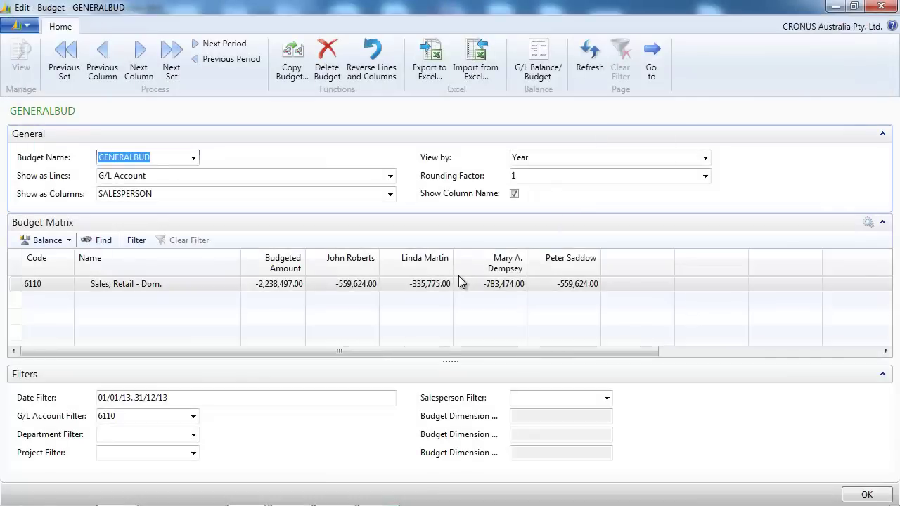